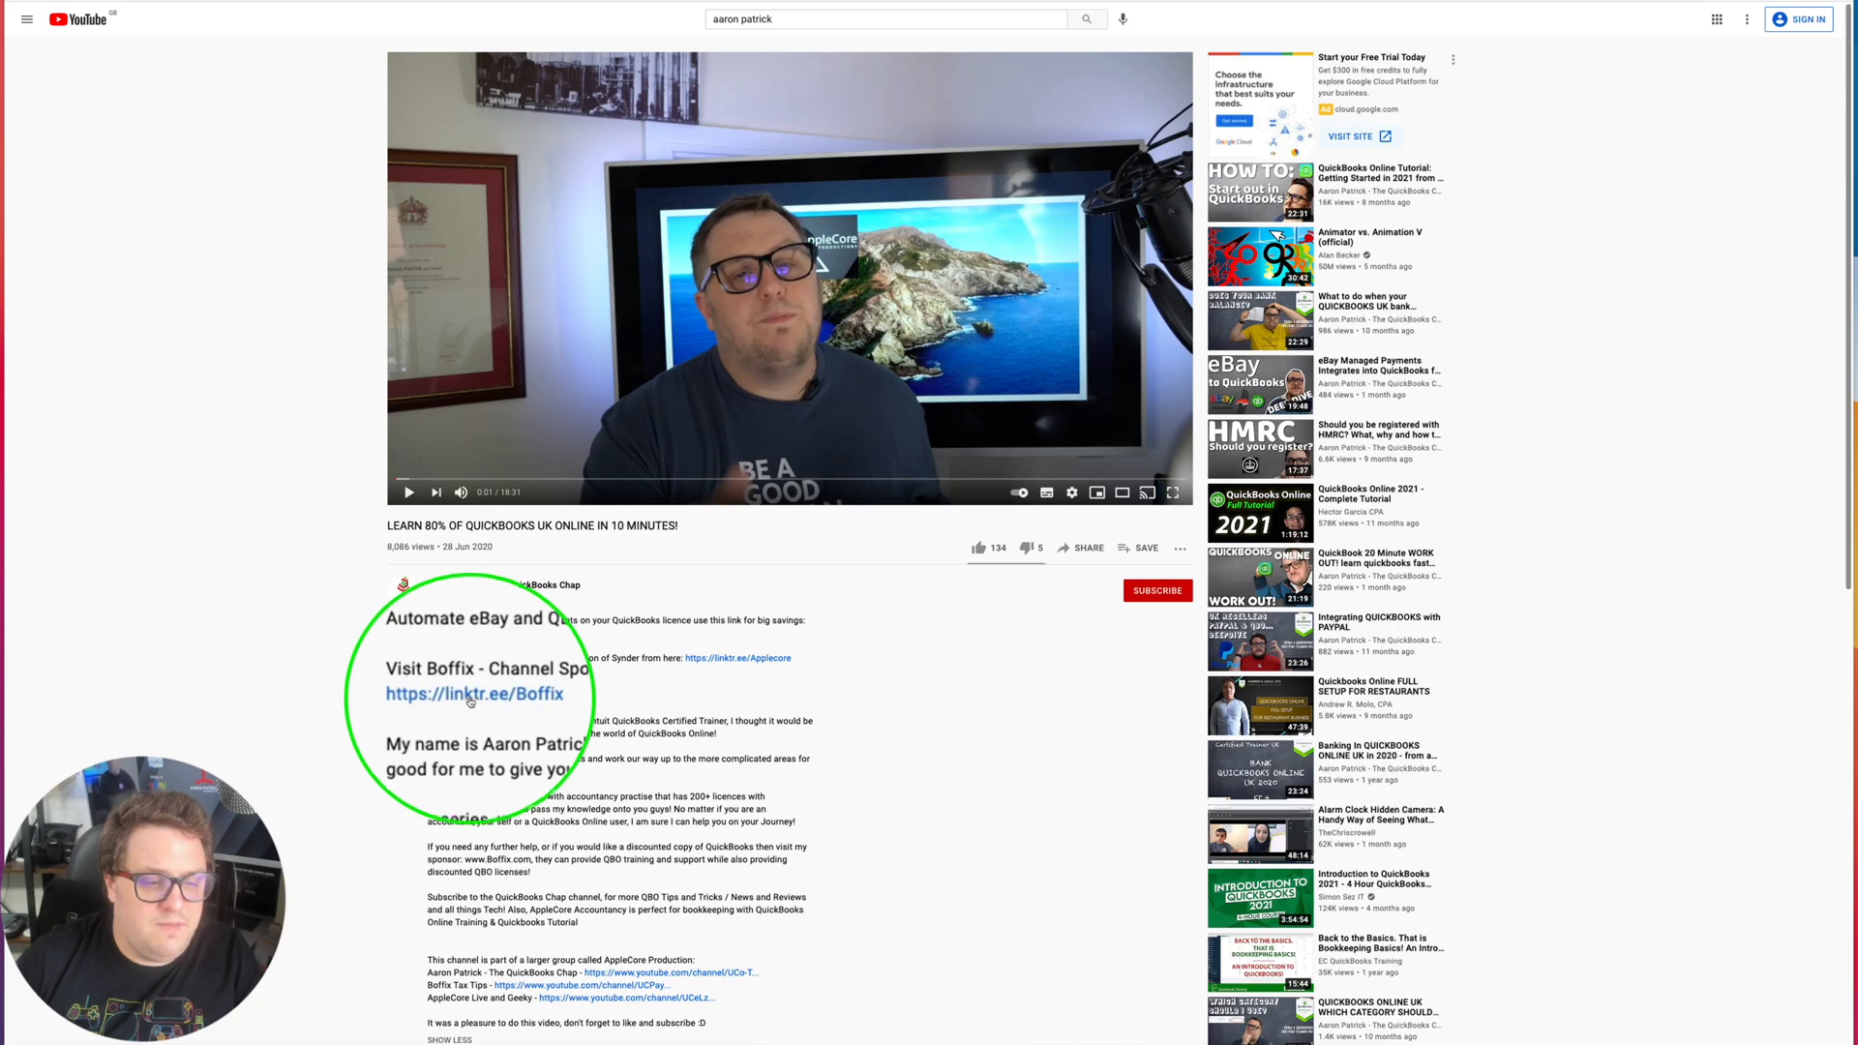
Open the Boffix links page from the video description and go to its store of discounted QuickBooks licences
{"action": "left_click", "coordinate": [470, 704]}
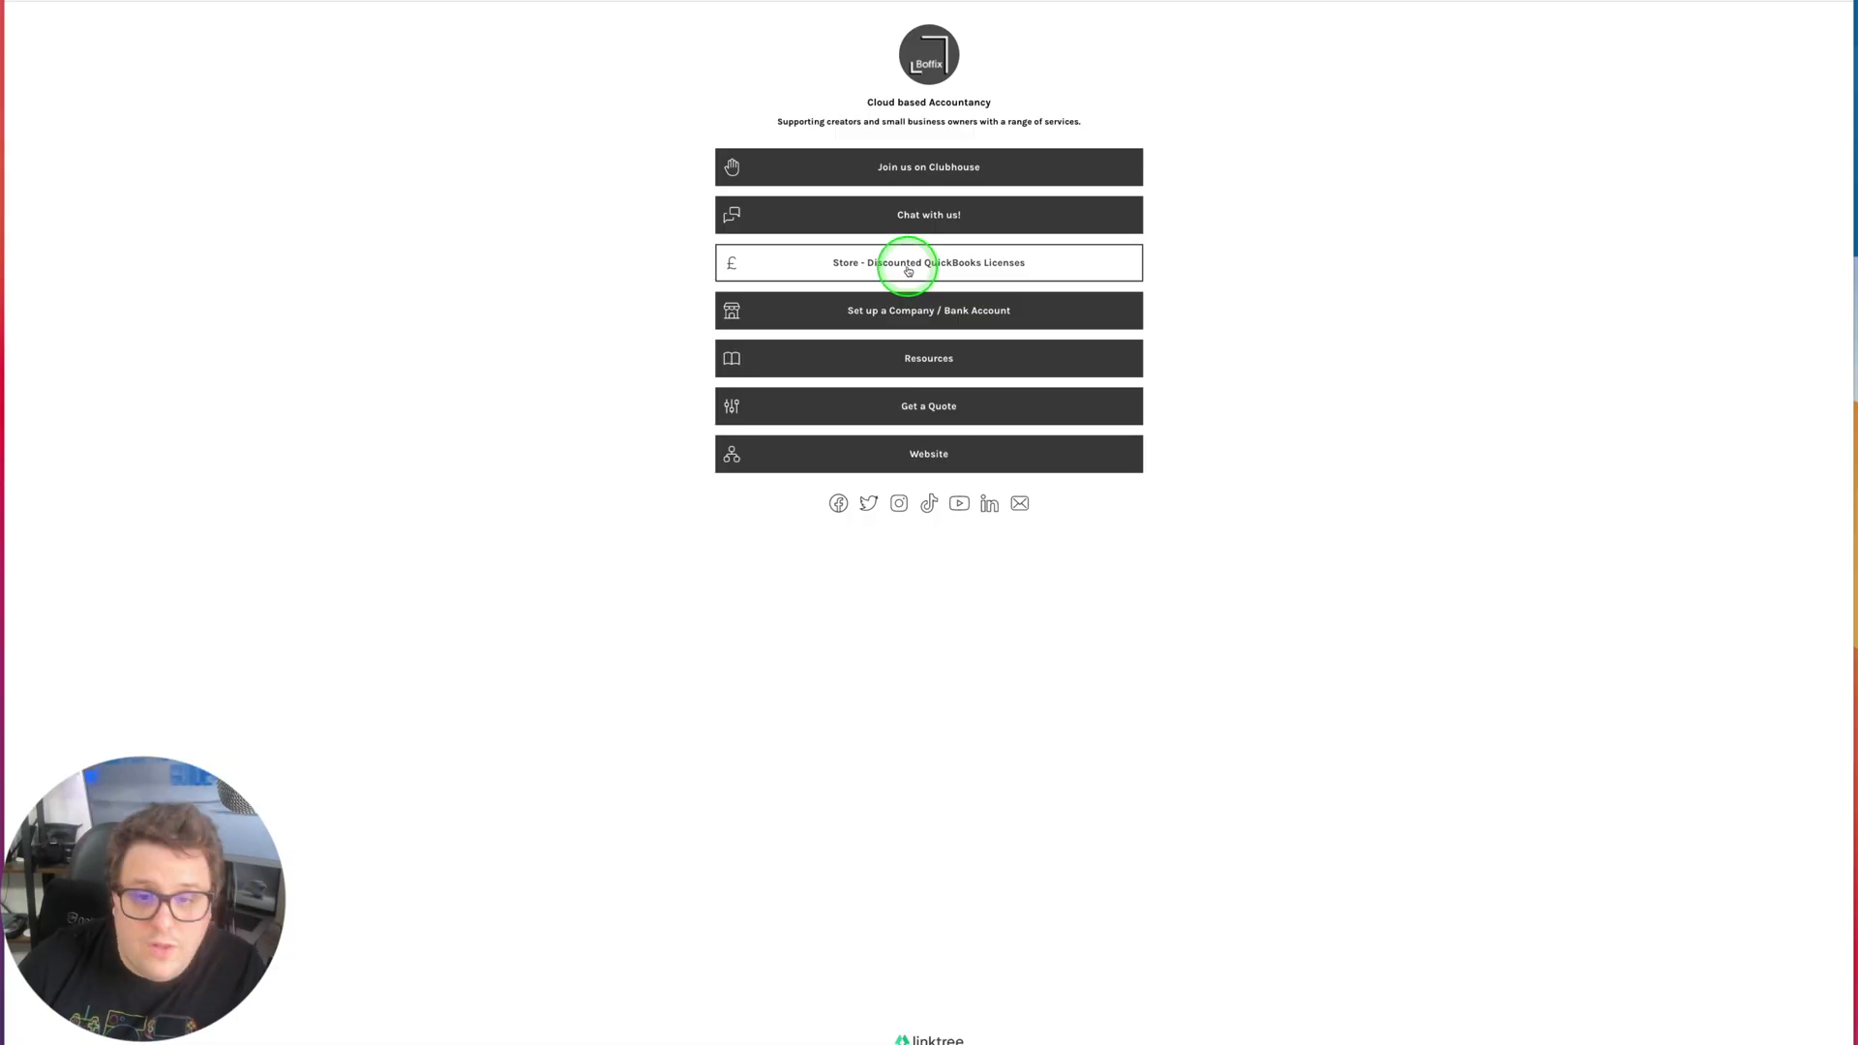
{"action": "left_click", "coordinate": [908, 269]}
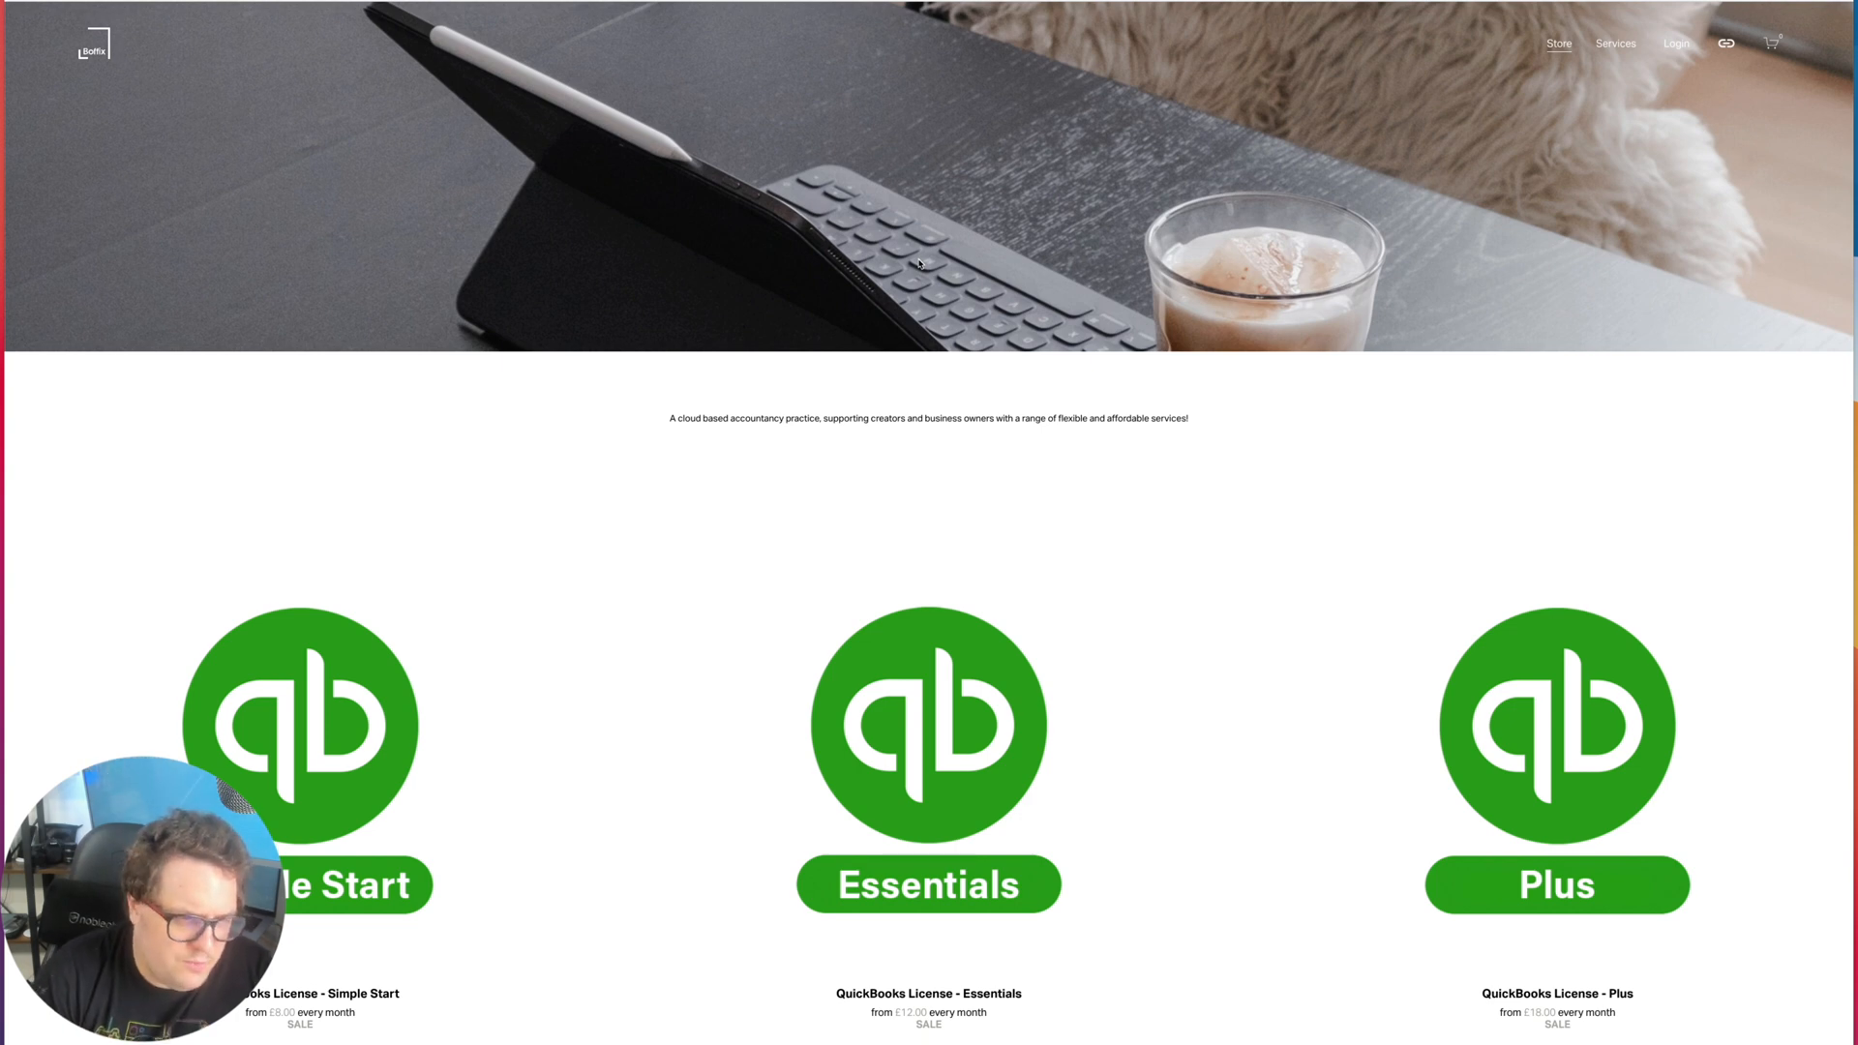
Take the store's quiz on which QuickBooks licence to choose, answering Sole trader for what best describes you
{"action": "scroll", "coordinate": [986, 460], "scroll_direction": "down", "scroll_amount": 20}
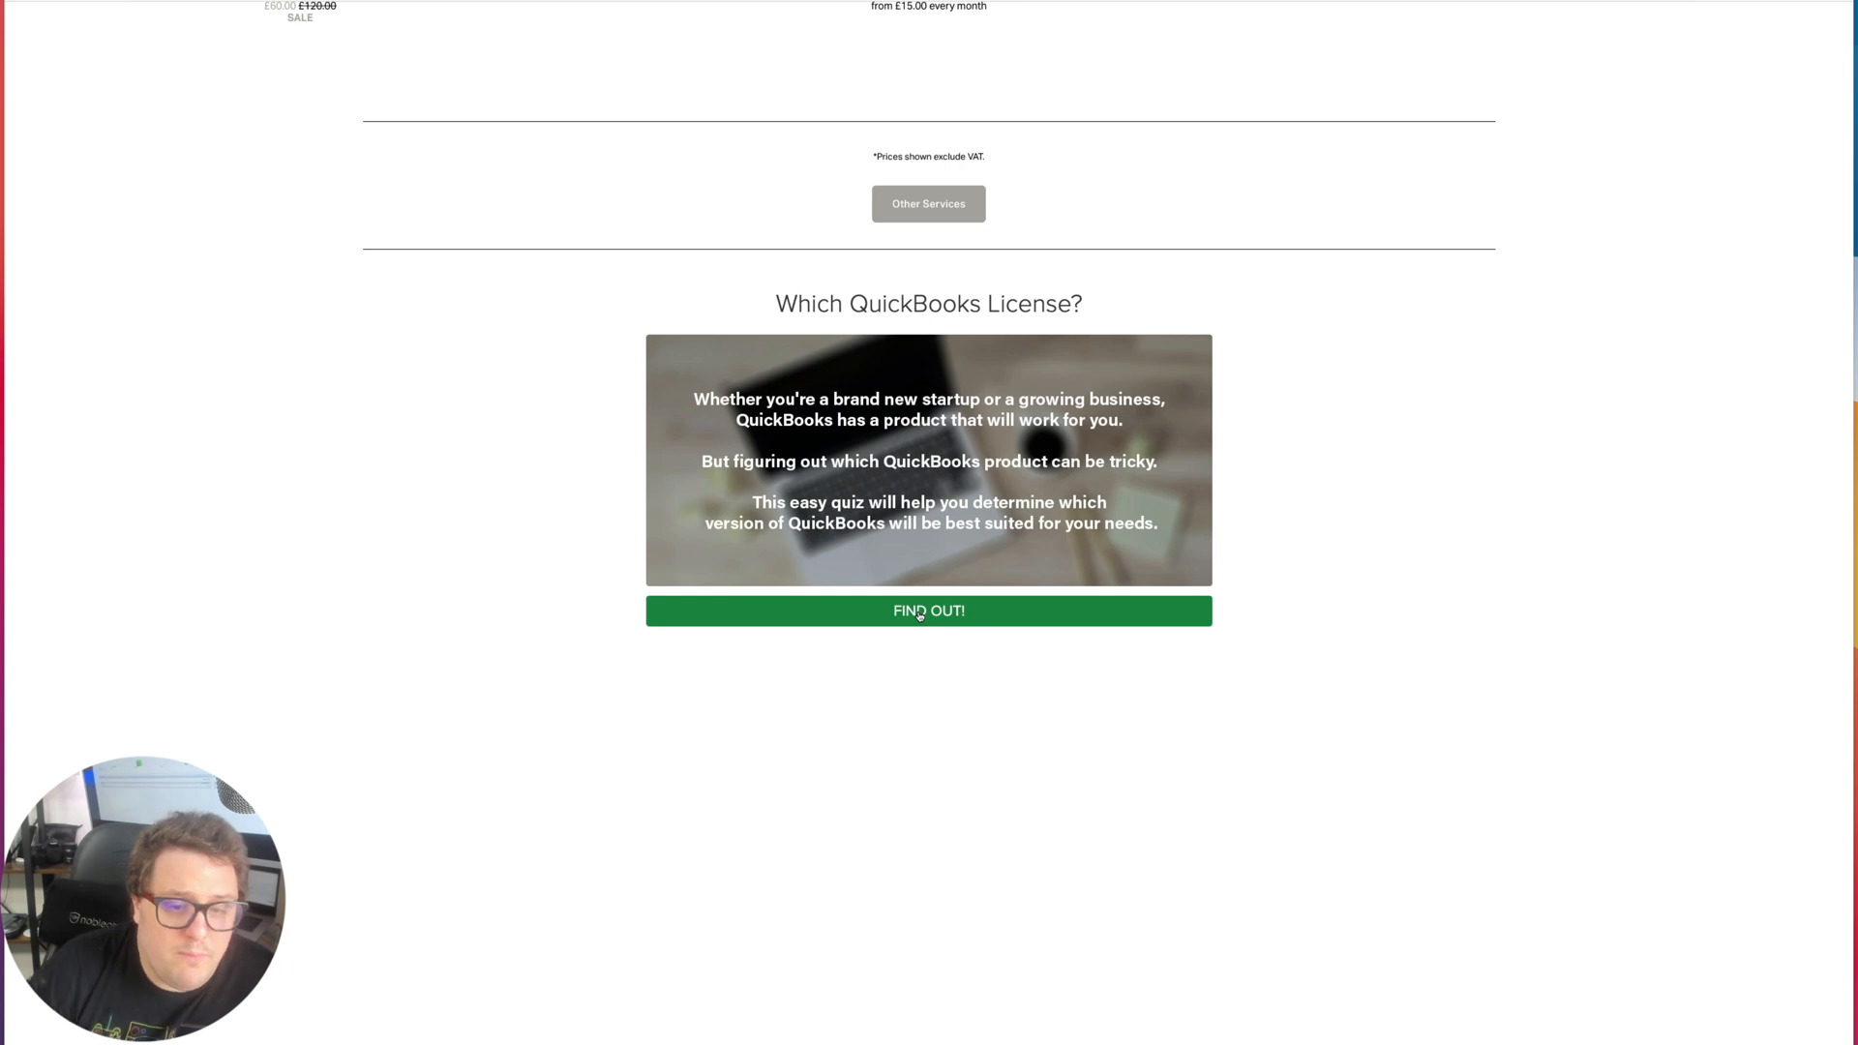
{"action": "left_click", "coordinate": [986, 608]}
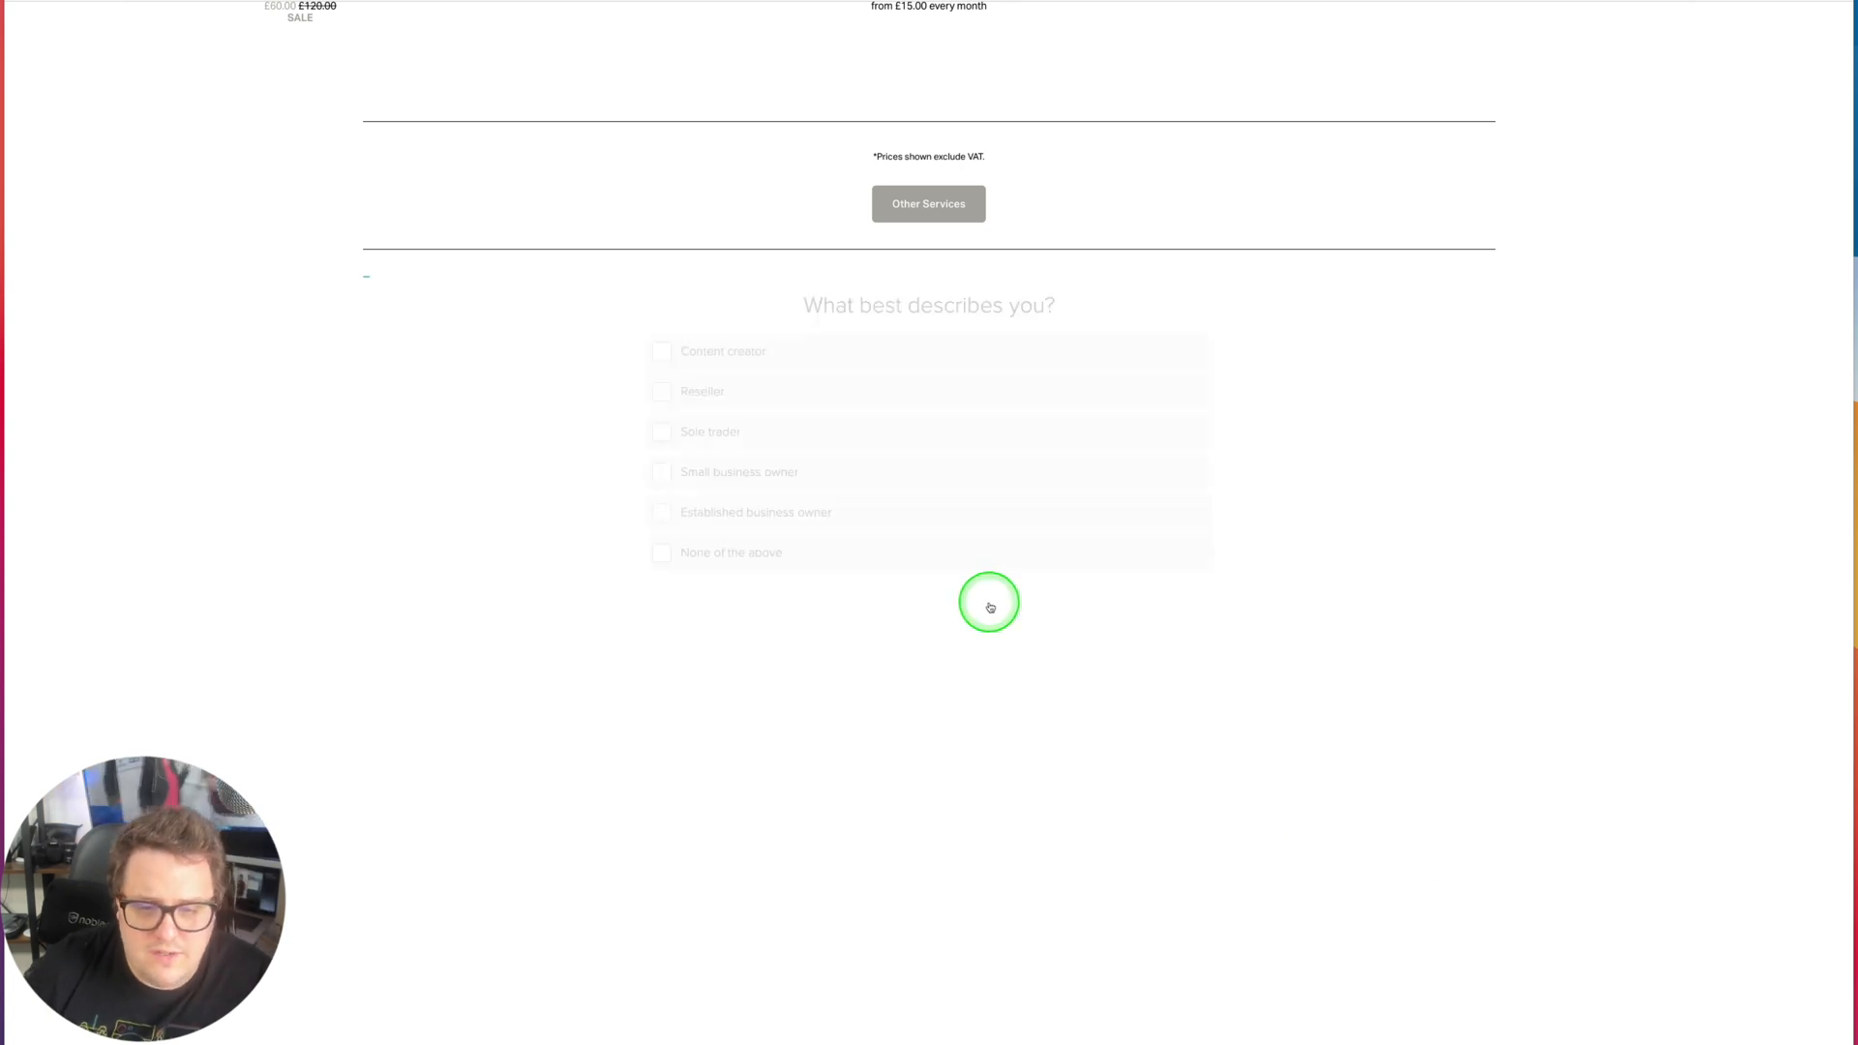
{"action": "left_click", "coordinate": [690, 432]}
{"action": "left_click", "coordinate": [672, 438]}
{"action": "left_click", "coordinate": [671, 398]}
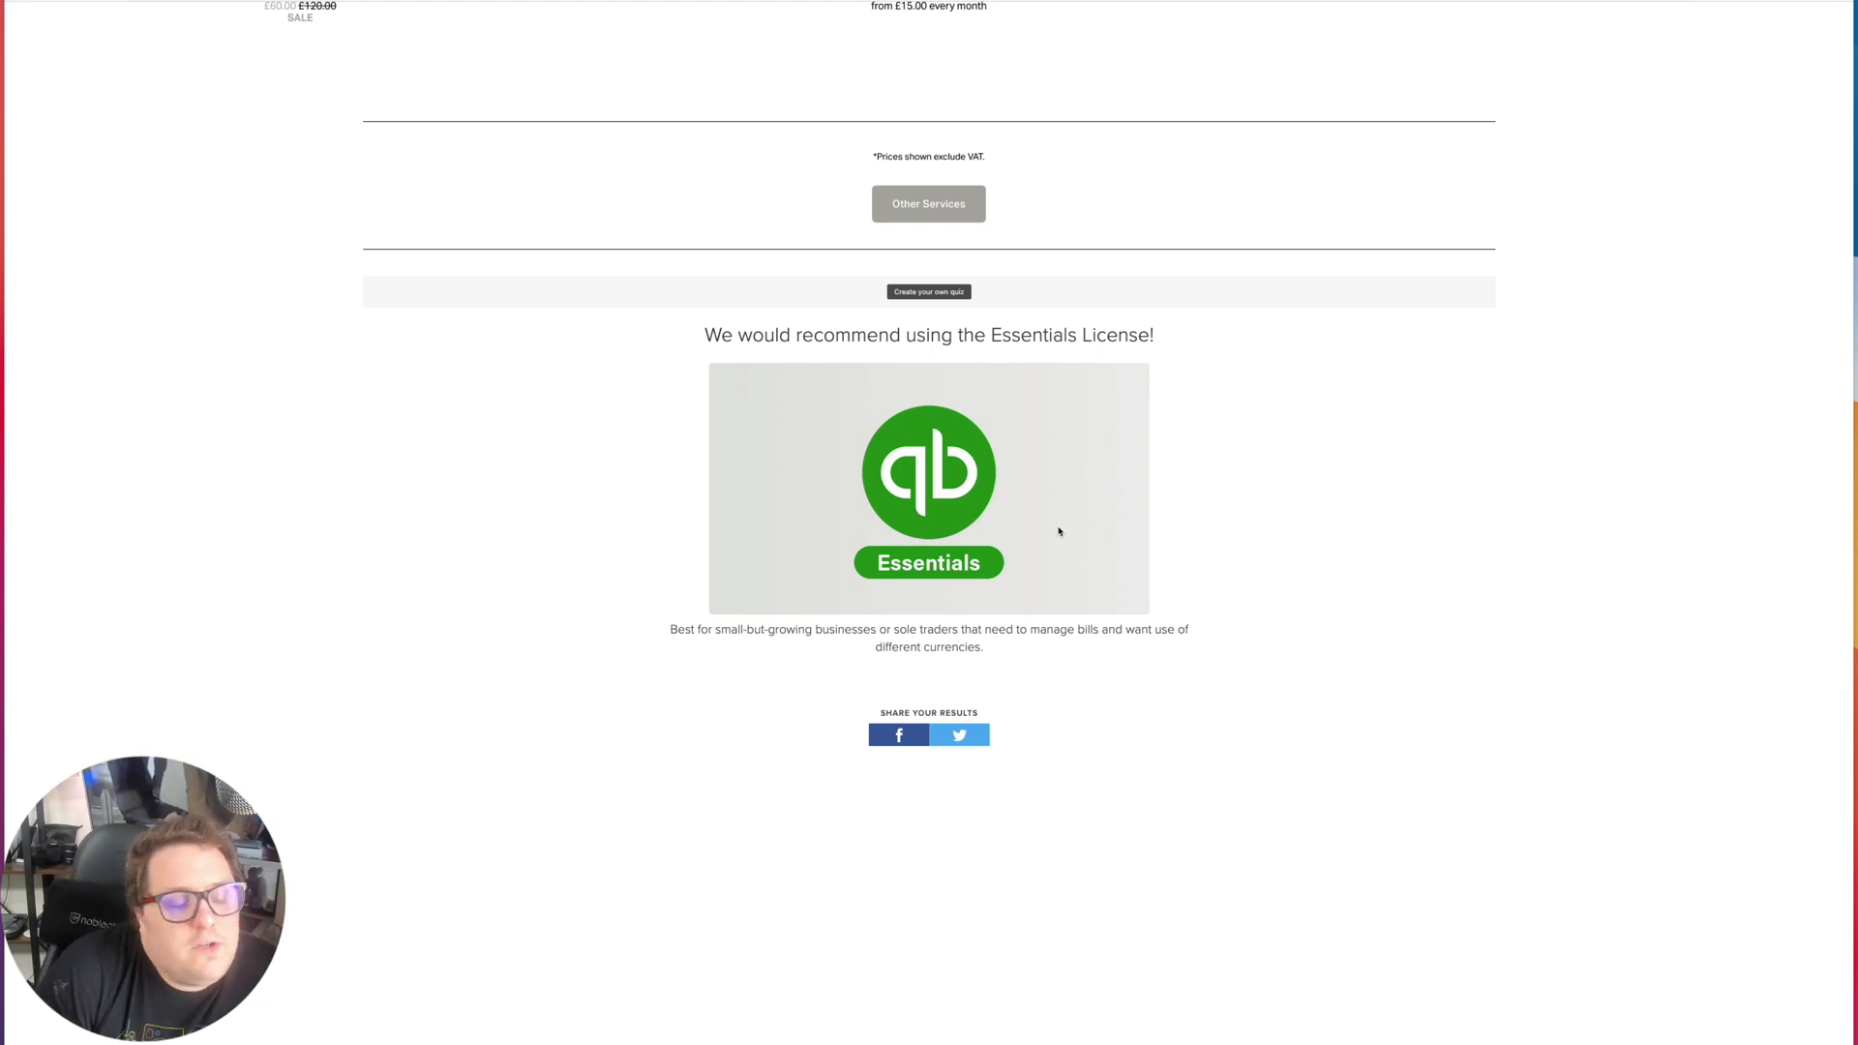
{"action": "left_click", "coordinate": [1058, 531]}
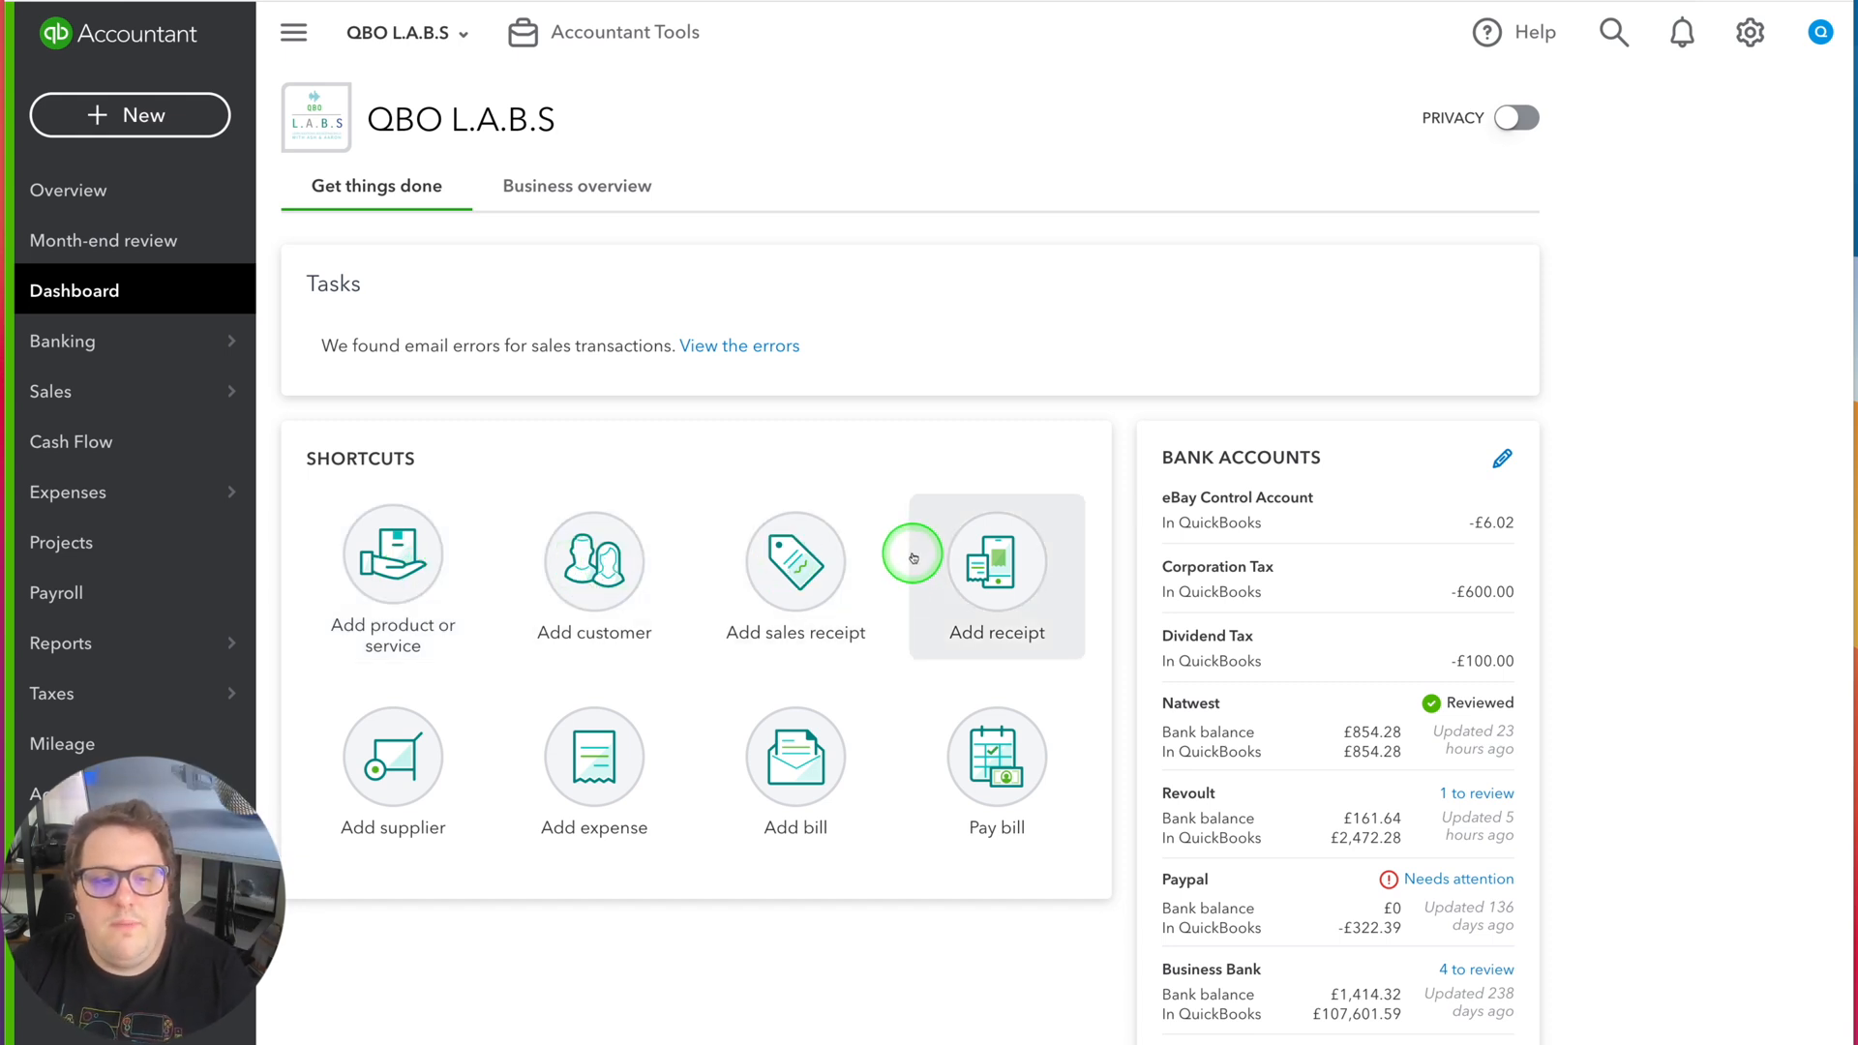
Review the company's Business overview, covering cash flow, profit and loss, expenses, invoices, sales and bank accounts
{"action": "left_click", "coordinate": [578, 190]}
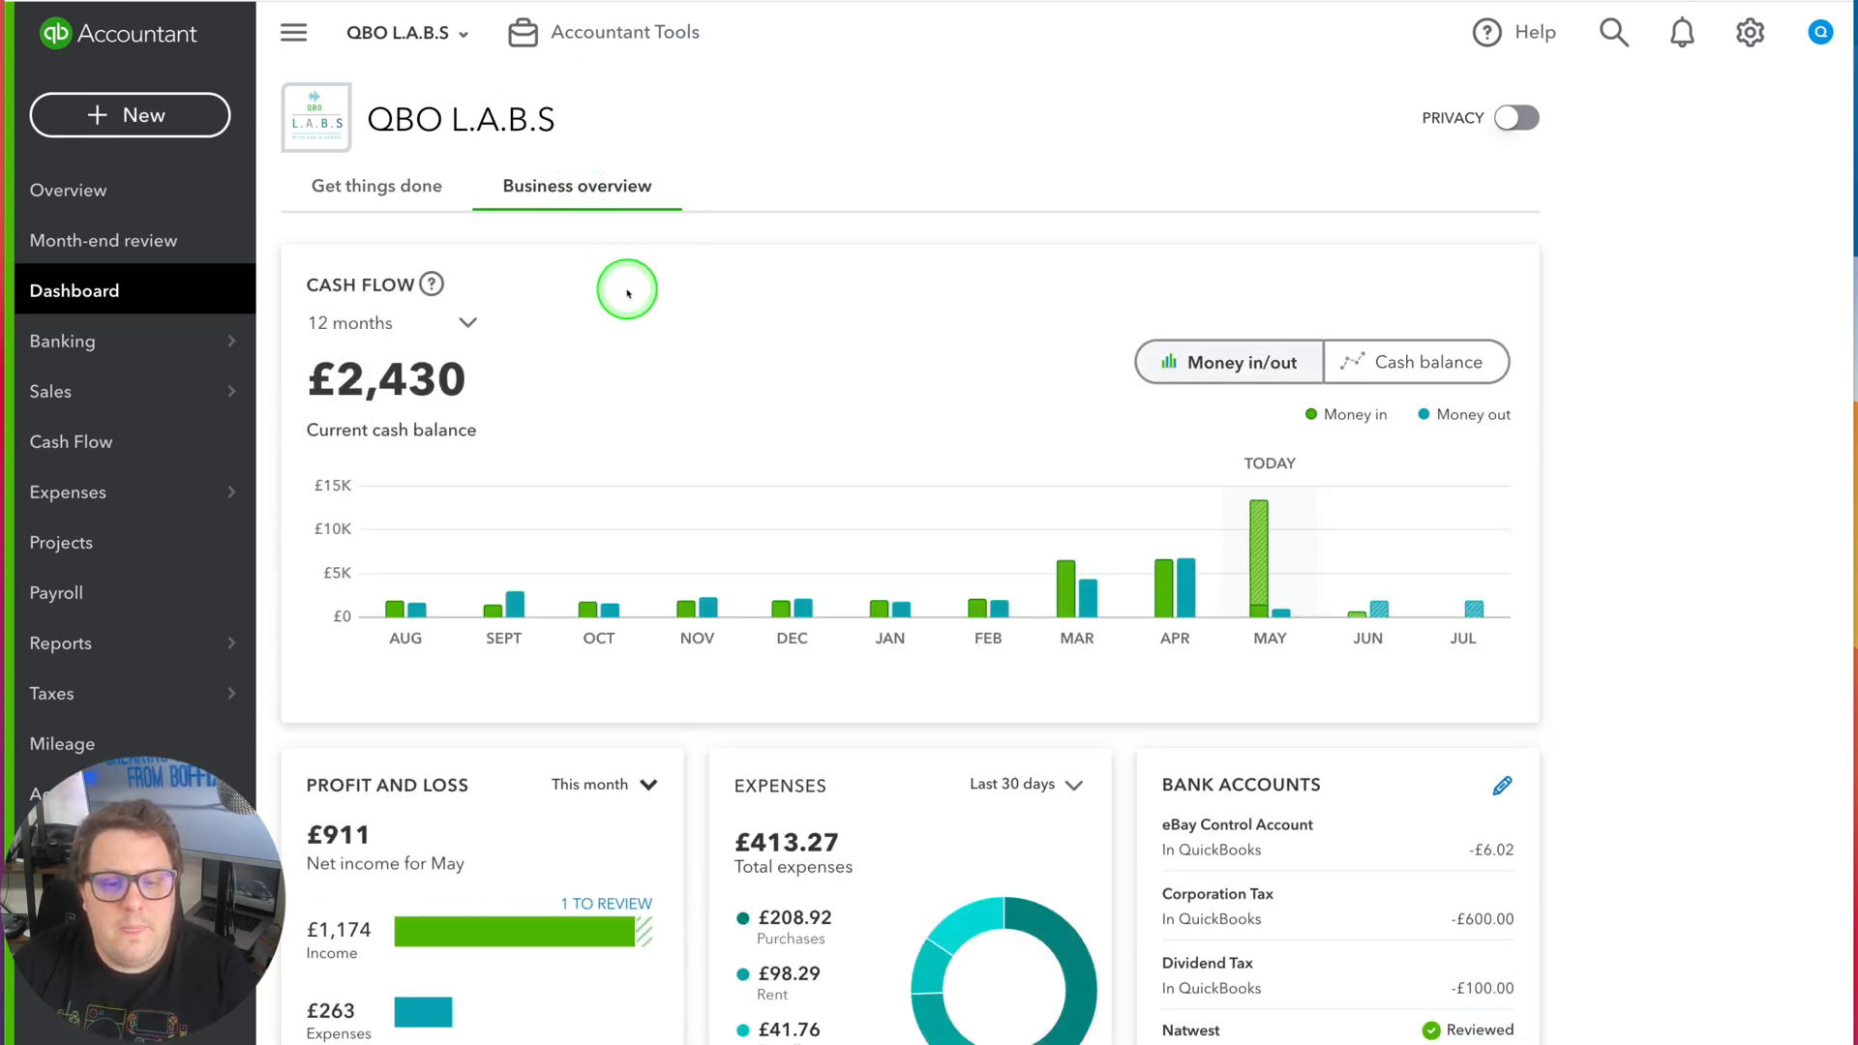
{"action": "scroll", "coordinate": [627, 293], "scroll_direction": "down", "scroll_amount": 5}
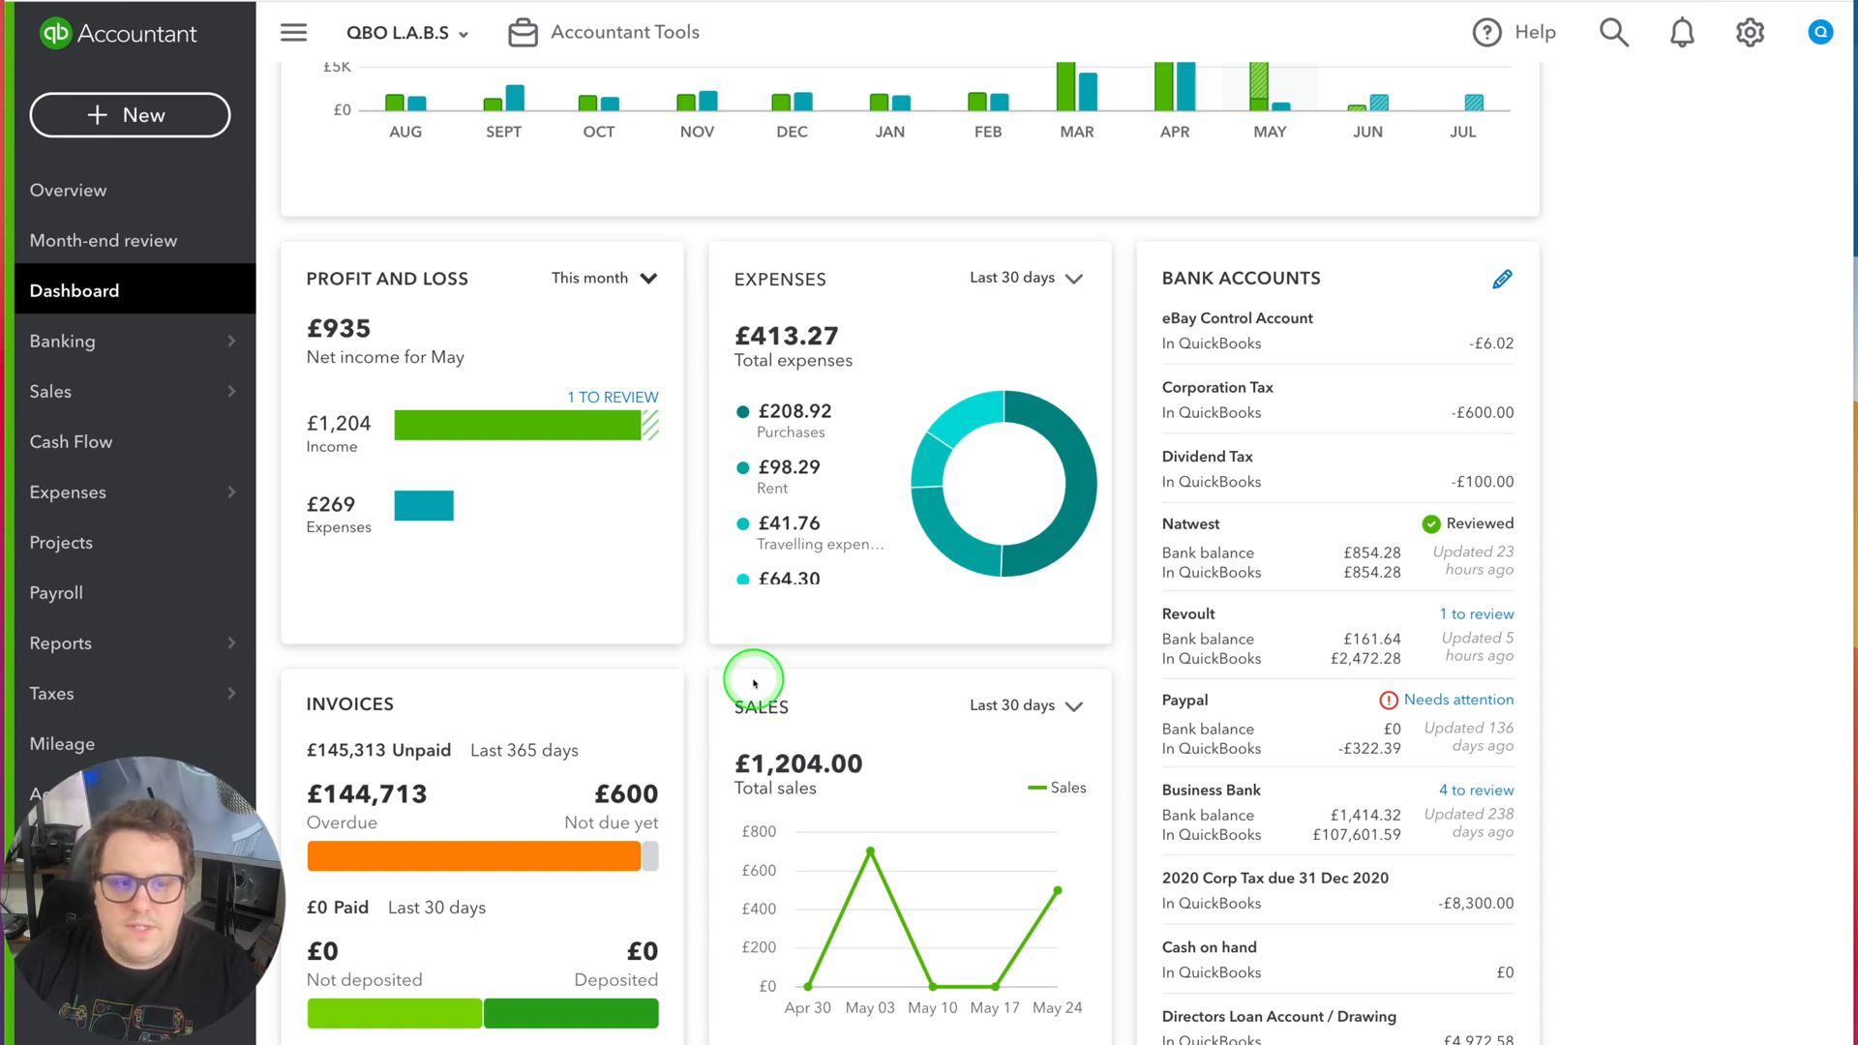
{"action": "scroll", "coordinate": [755, 683], "scroll_direction": "up", "scroll_amount": 5}
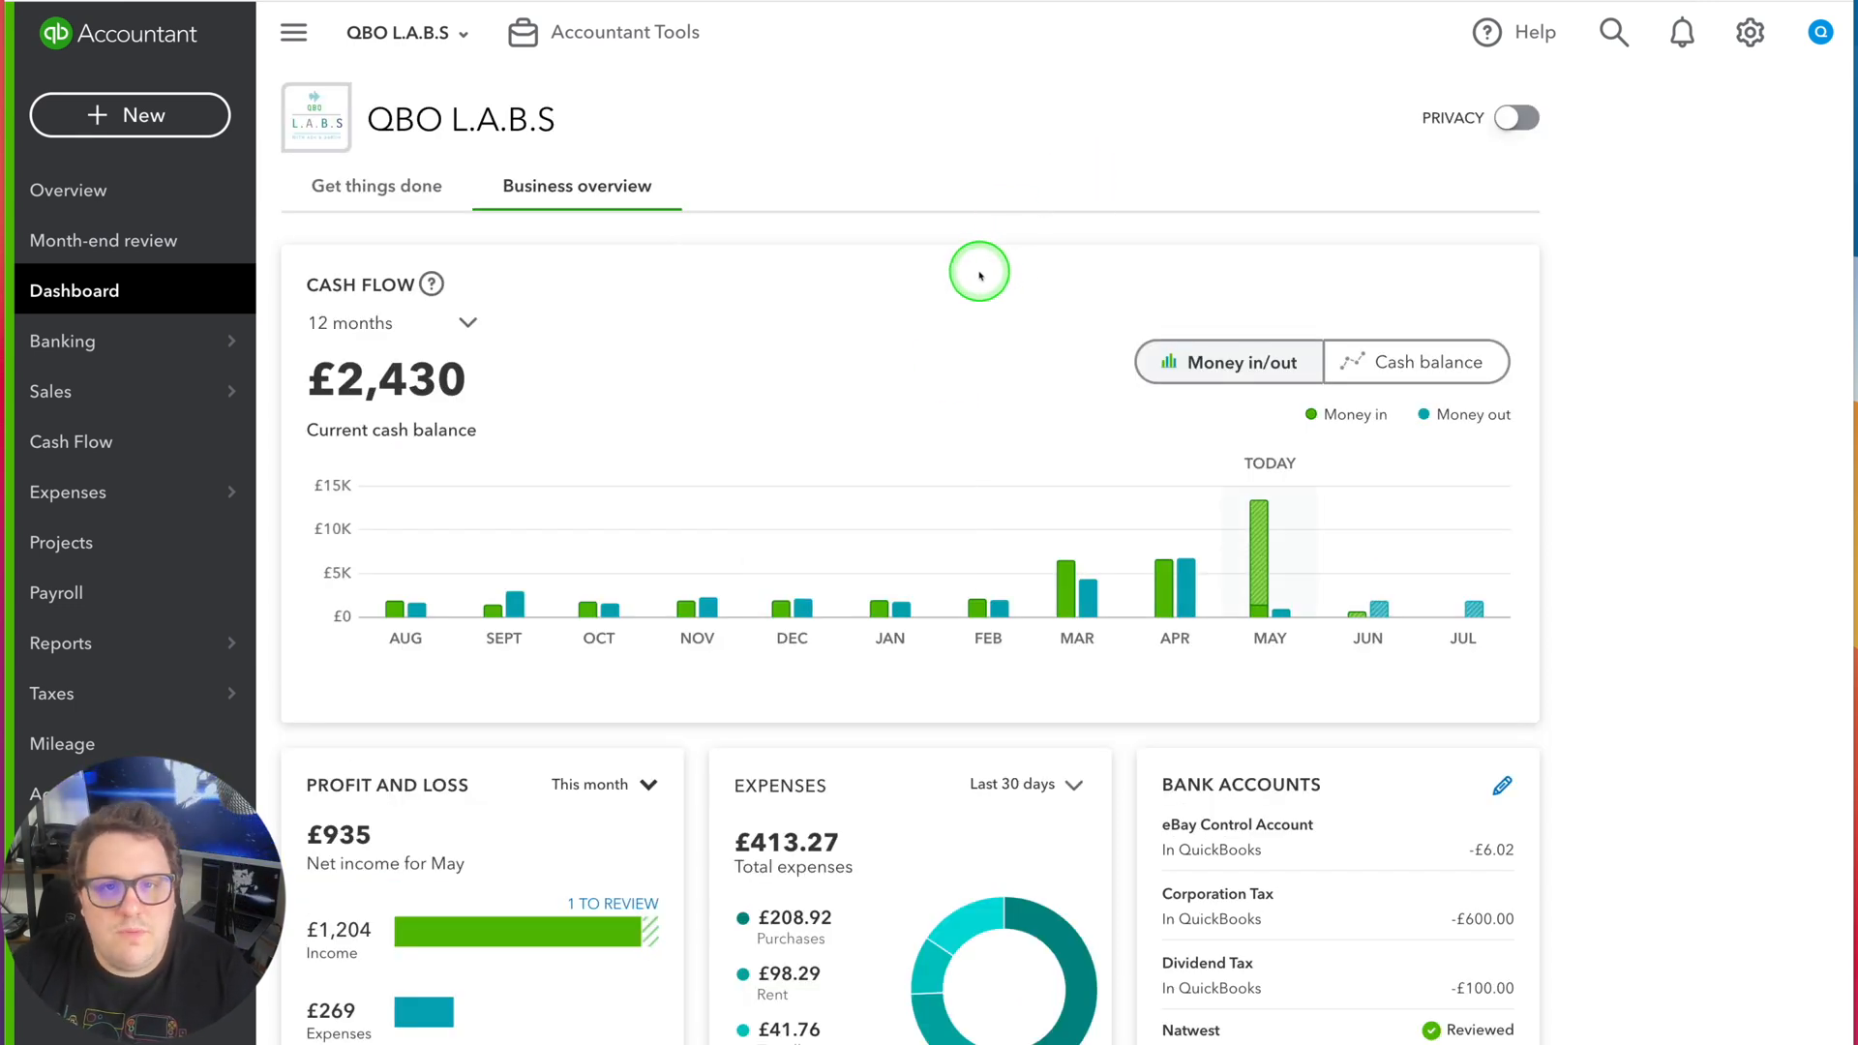
Review the company name, type, contact info and address in Account and Settings, and close the settings
{"action": "left_click", "coordinate": [1750, 32]}
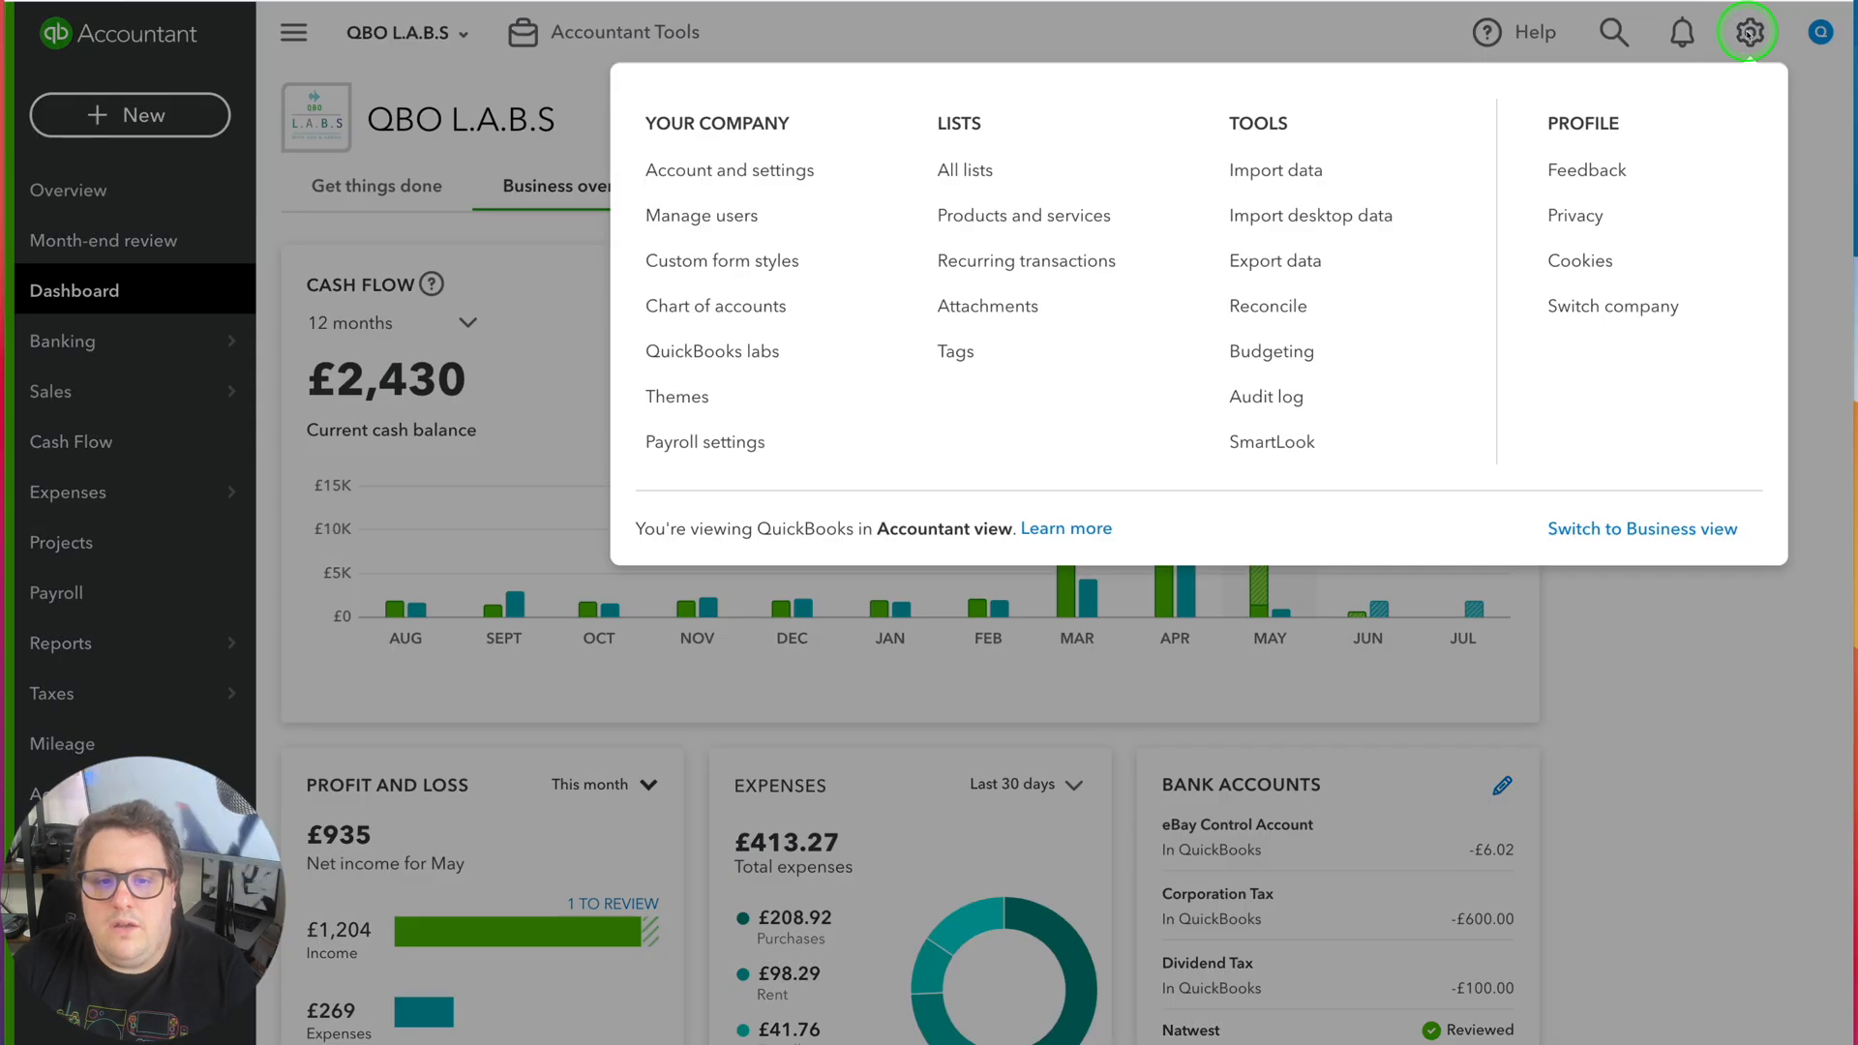
{"action": "left_click", "coordinate": [727, 171]}
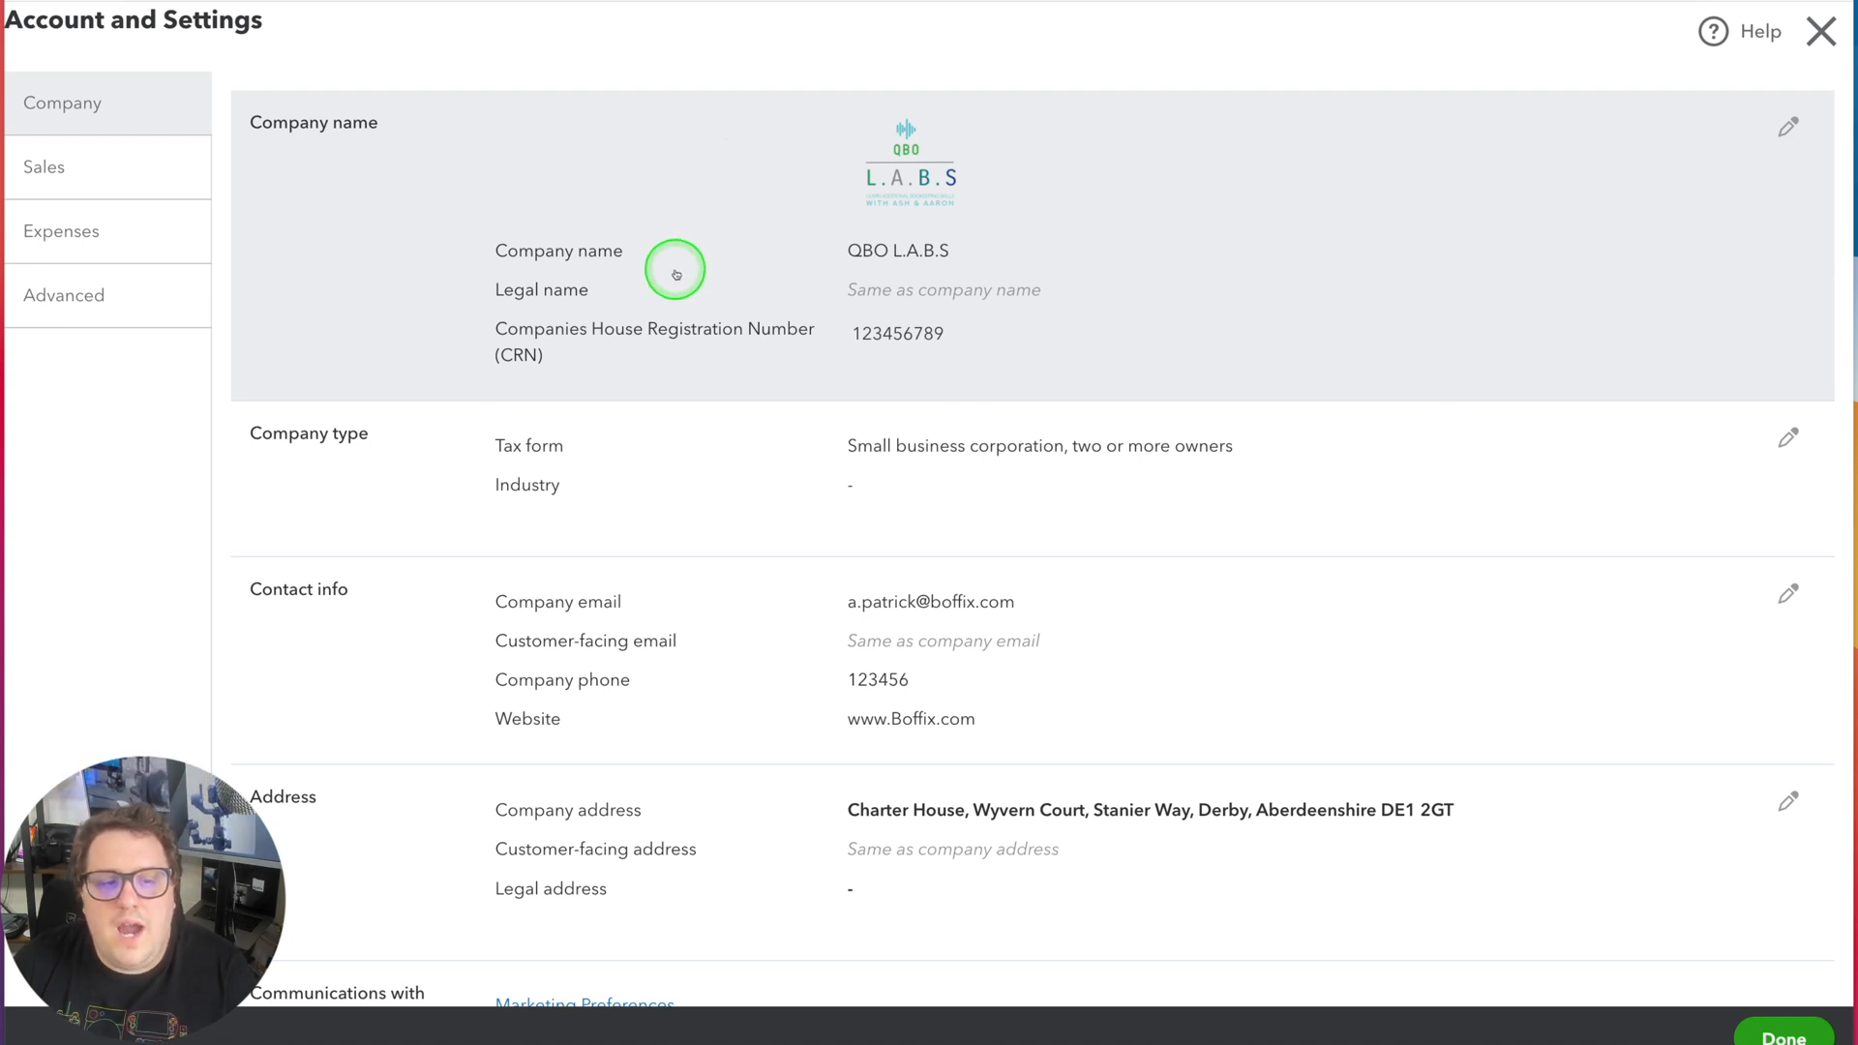
{"action": "scroll", "coordinate": [751, 278], "scroll_direction": "down", "scroll_amount": 2}
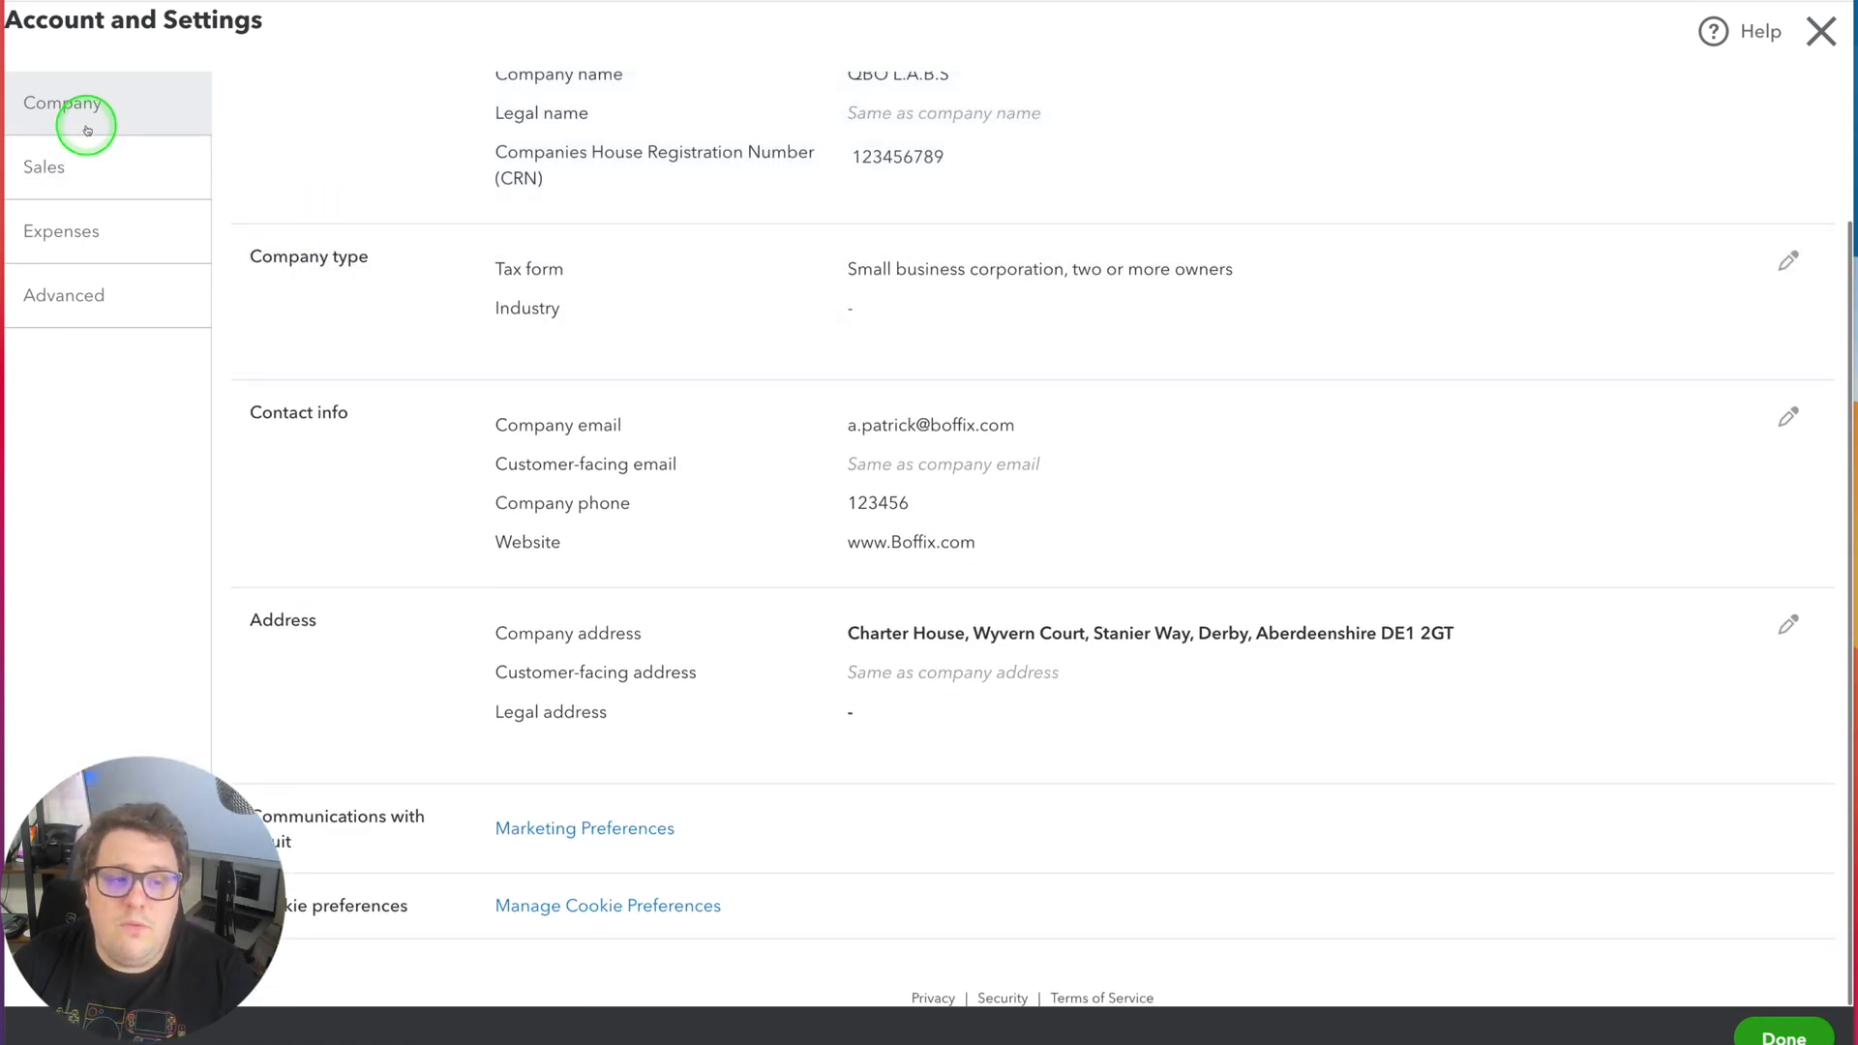
{"action": "left_click", "coordinate": [63, 106]}
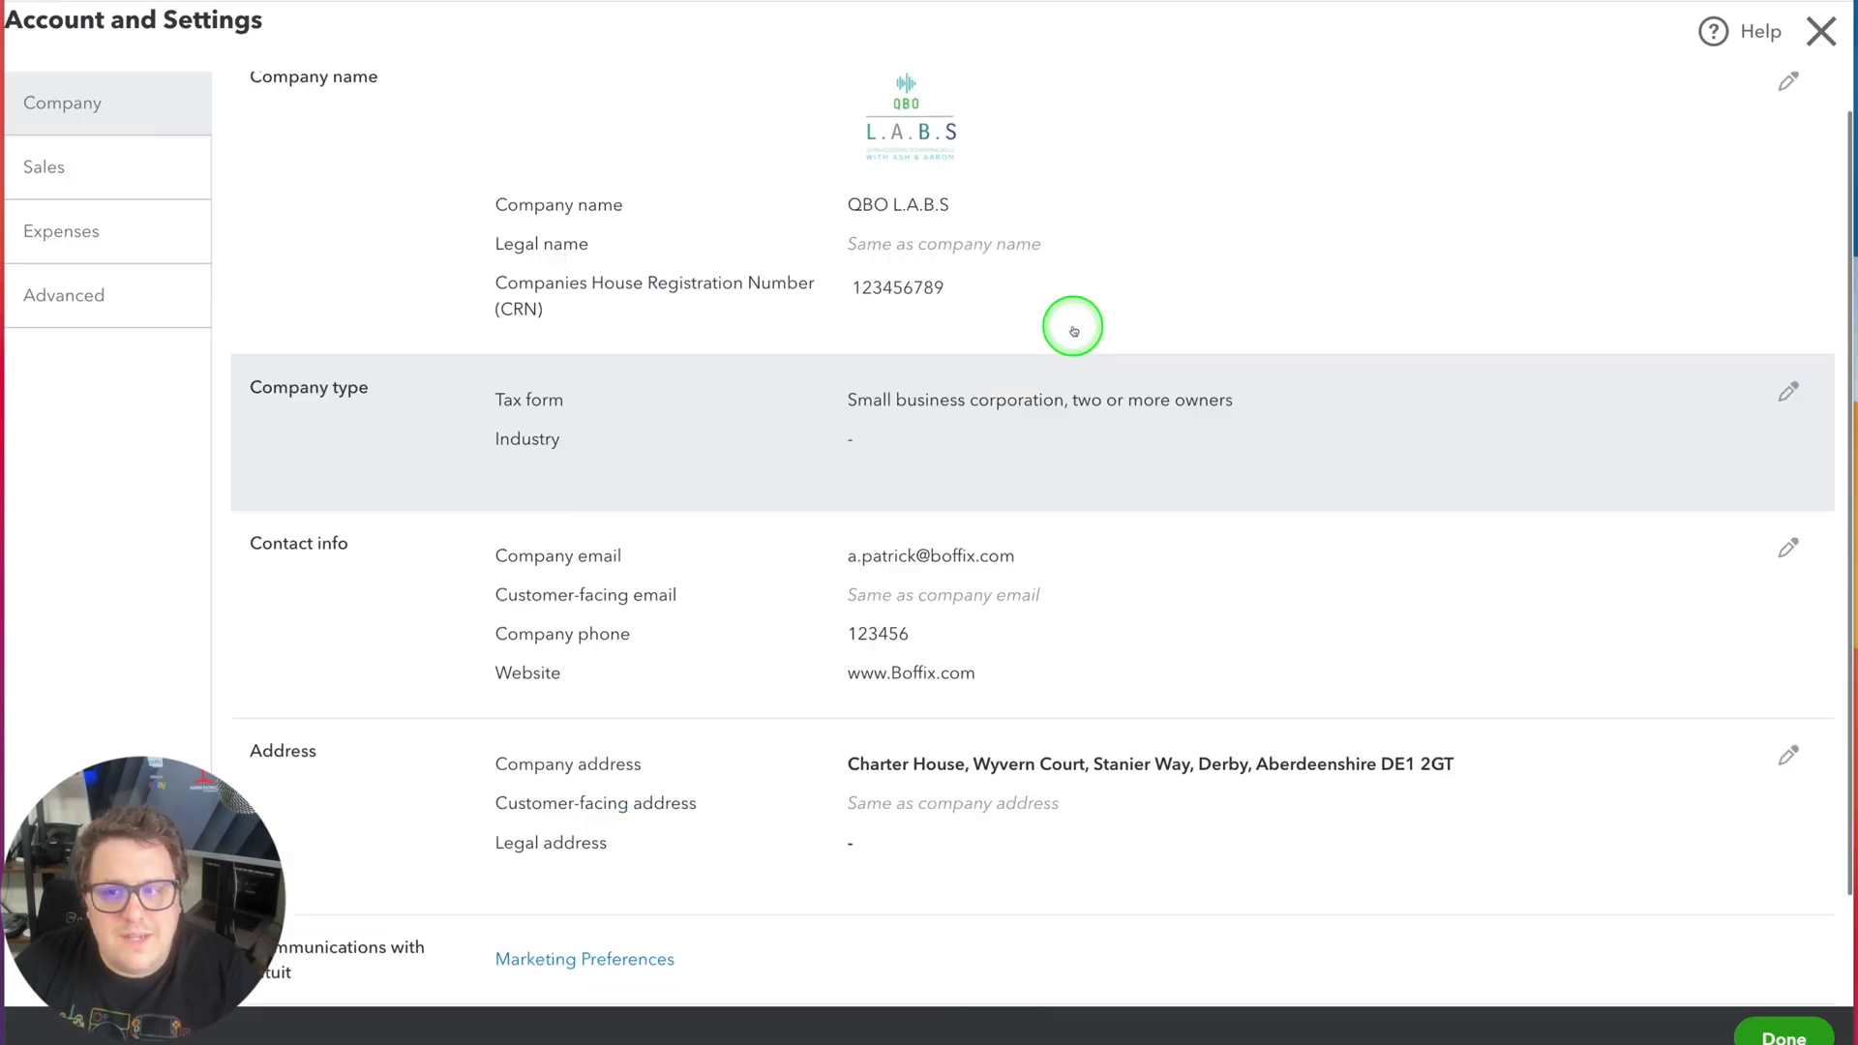
{"action": "scroll", "coordinate": [1070, 324], "scroll_direction": "up", "scroll_amount": 1}
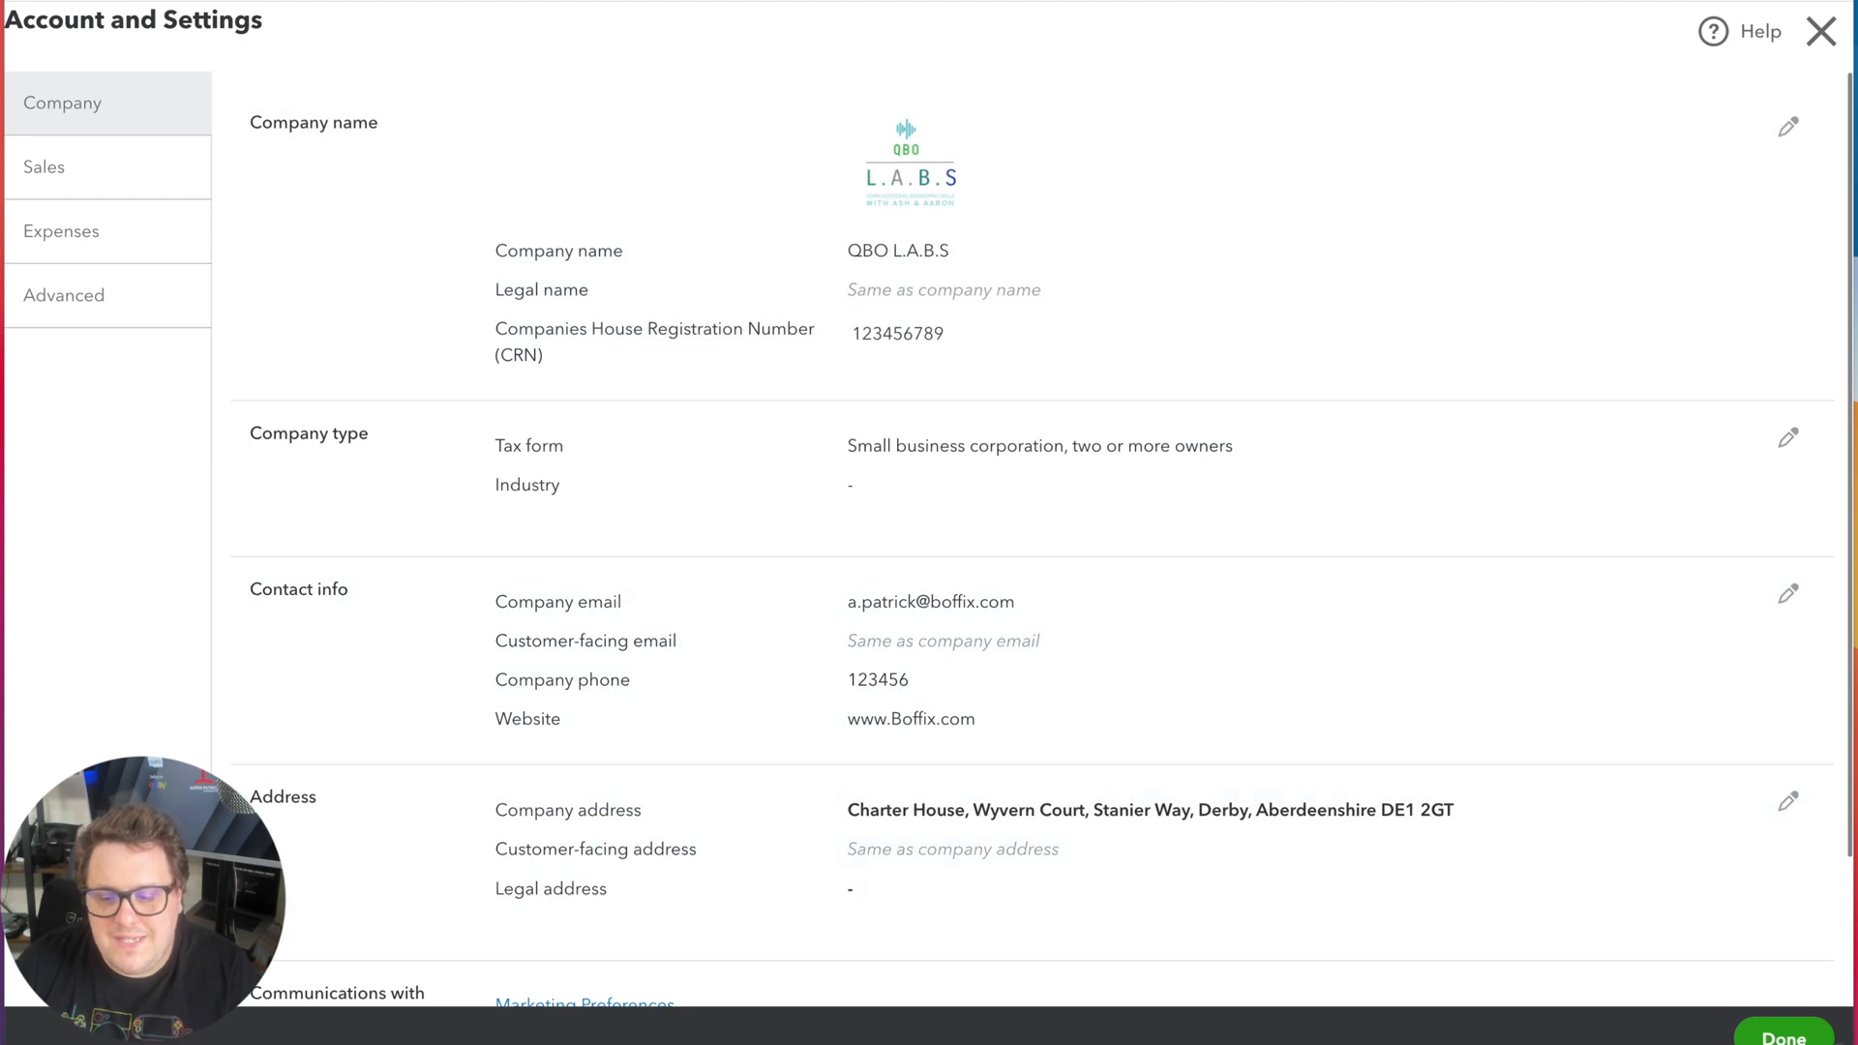
{"action": "left_click", "coordinate": [1788, 1038]}
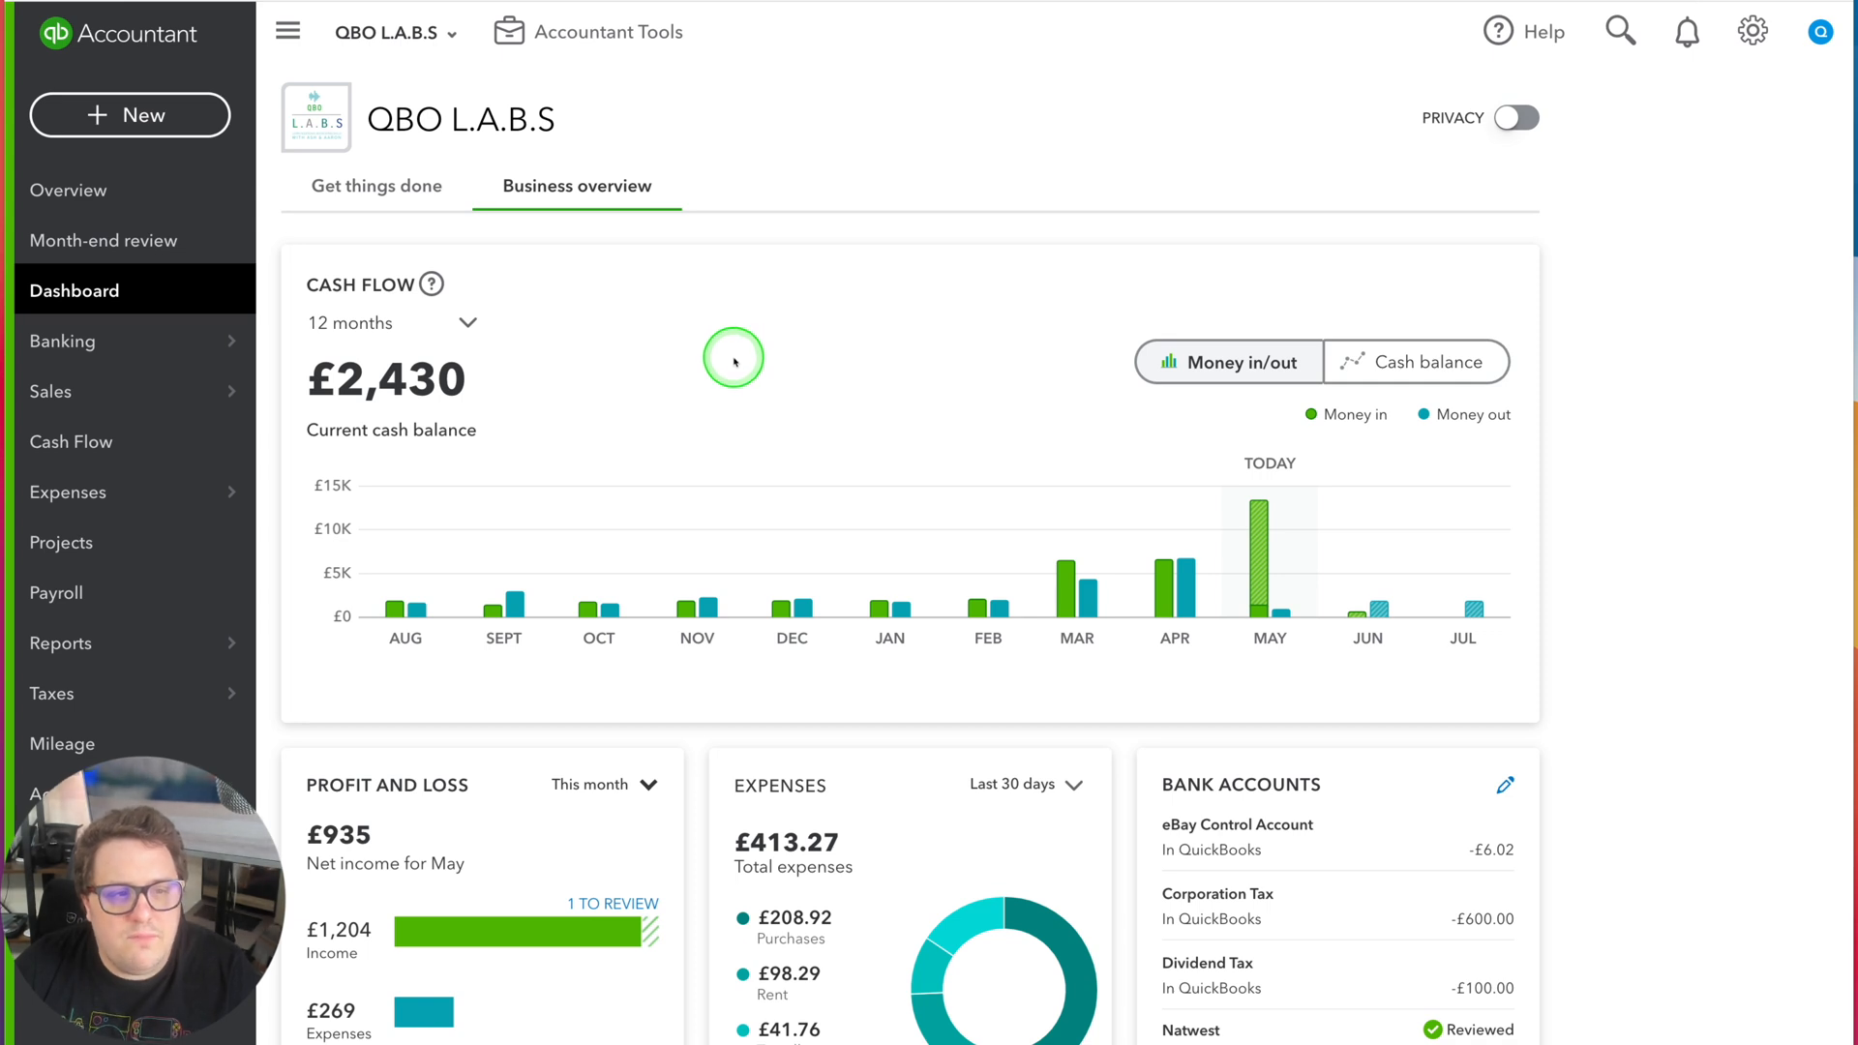
Start a new invoice and add a new customer to it under the customer's full name
{"action": "left_click", "coordinate": [126, 116]}
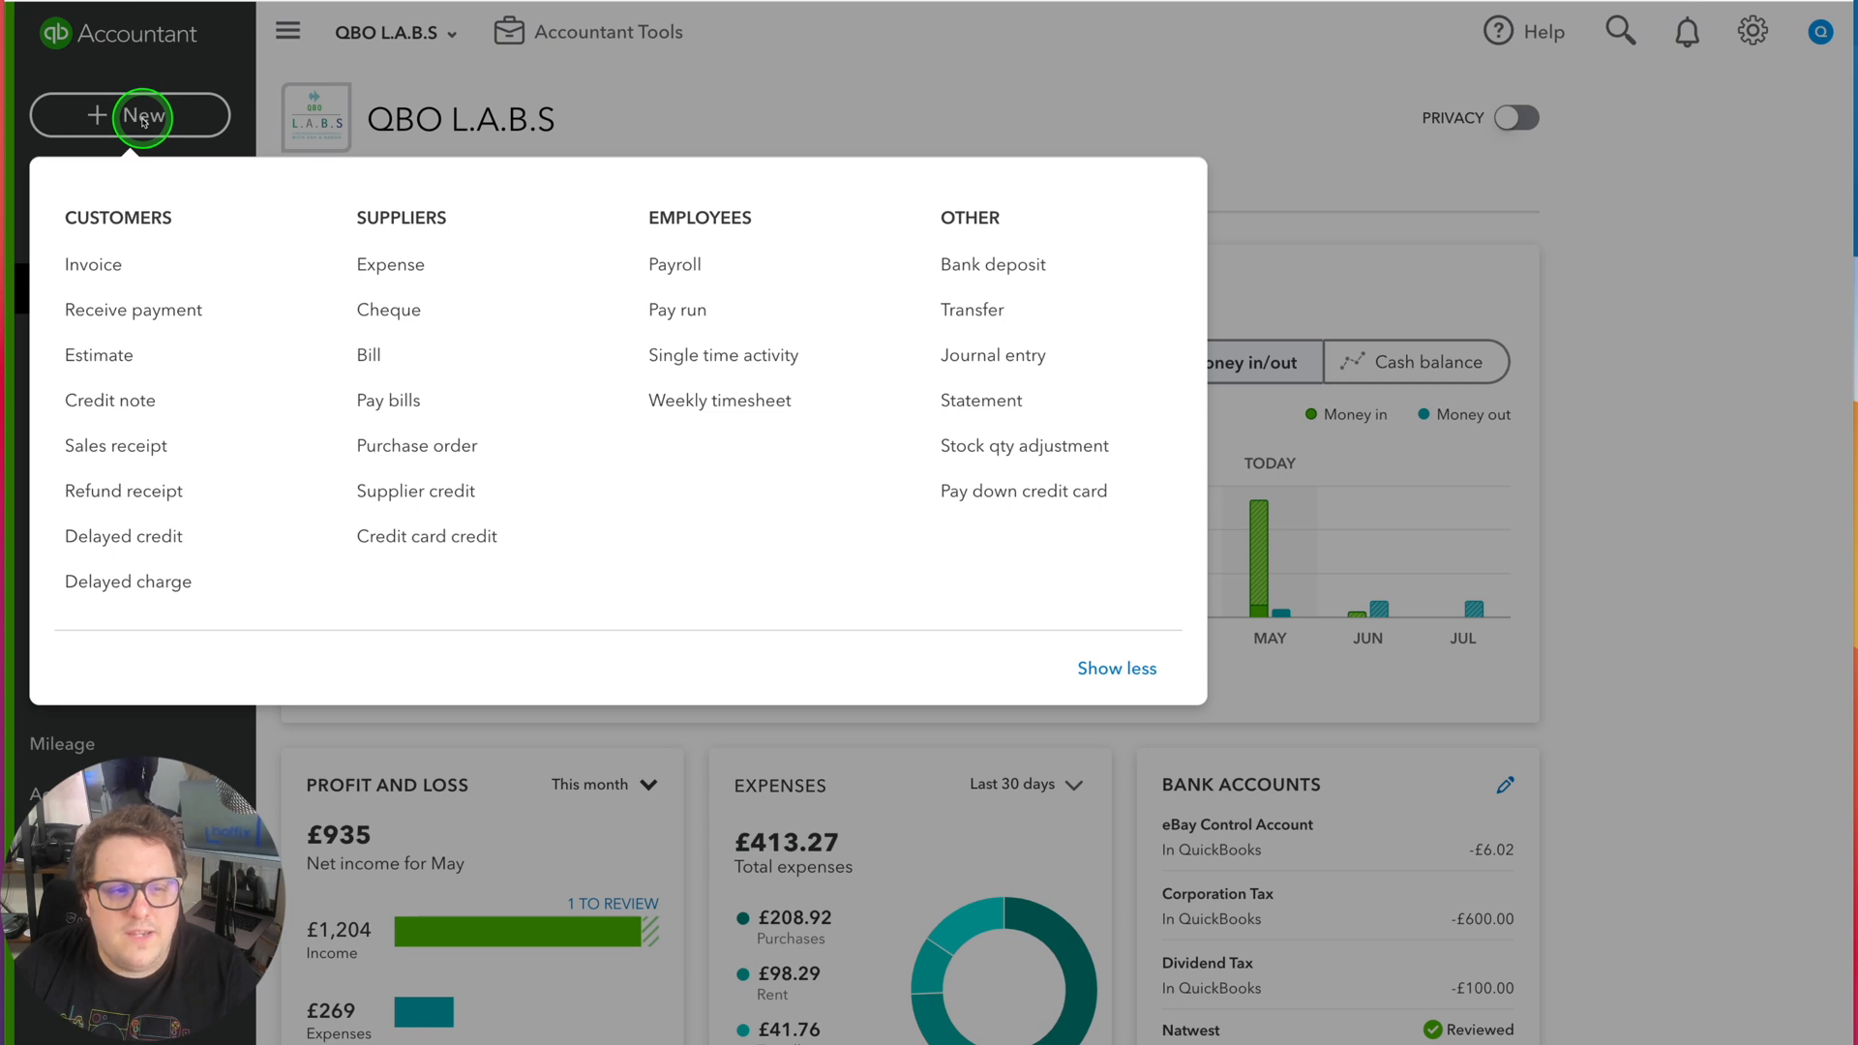
{"action": "left_click", "coordinate": [93, 266]}
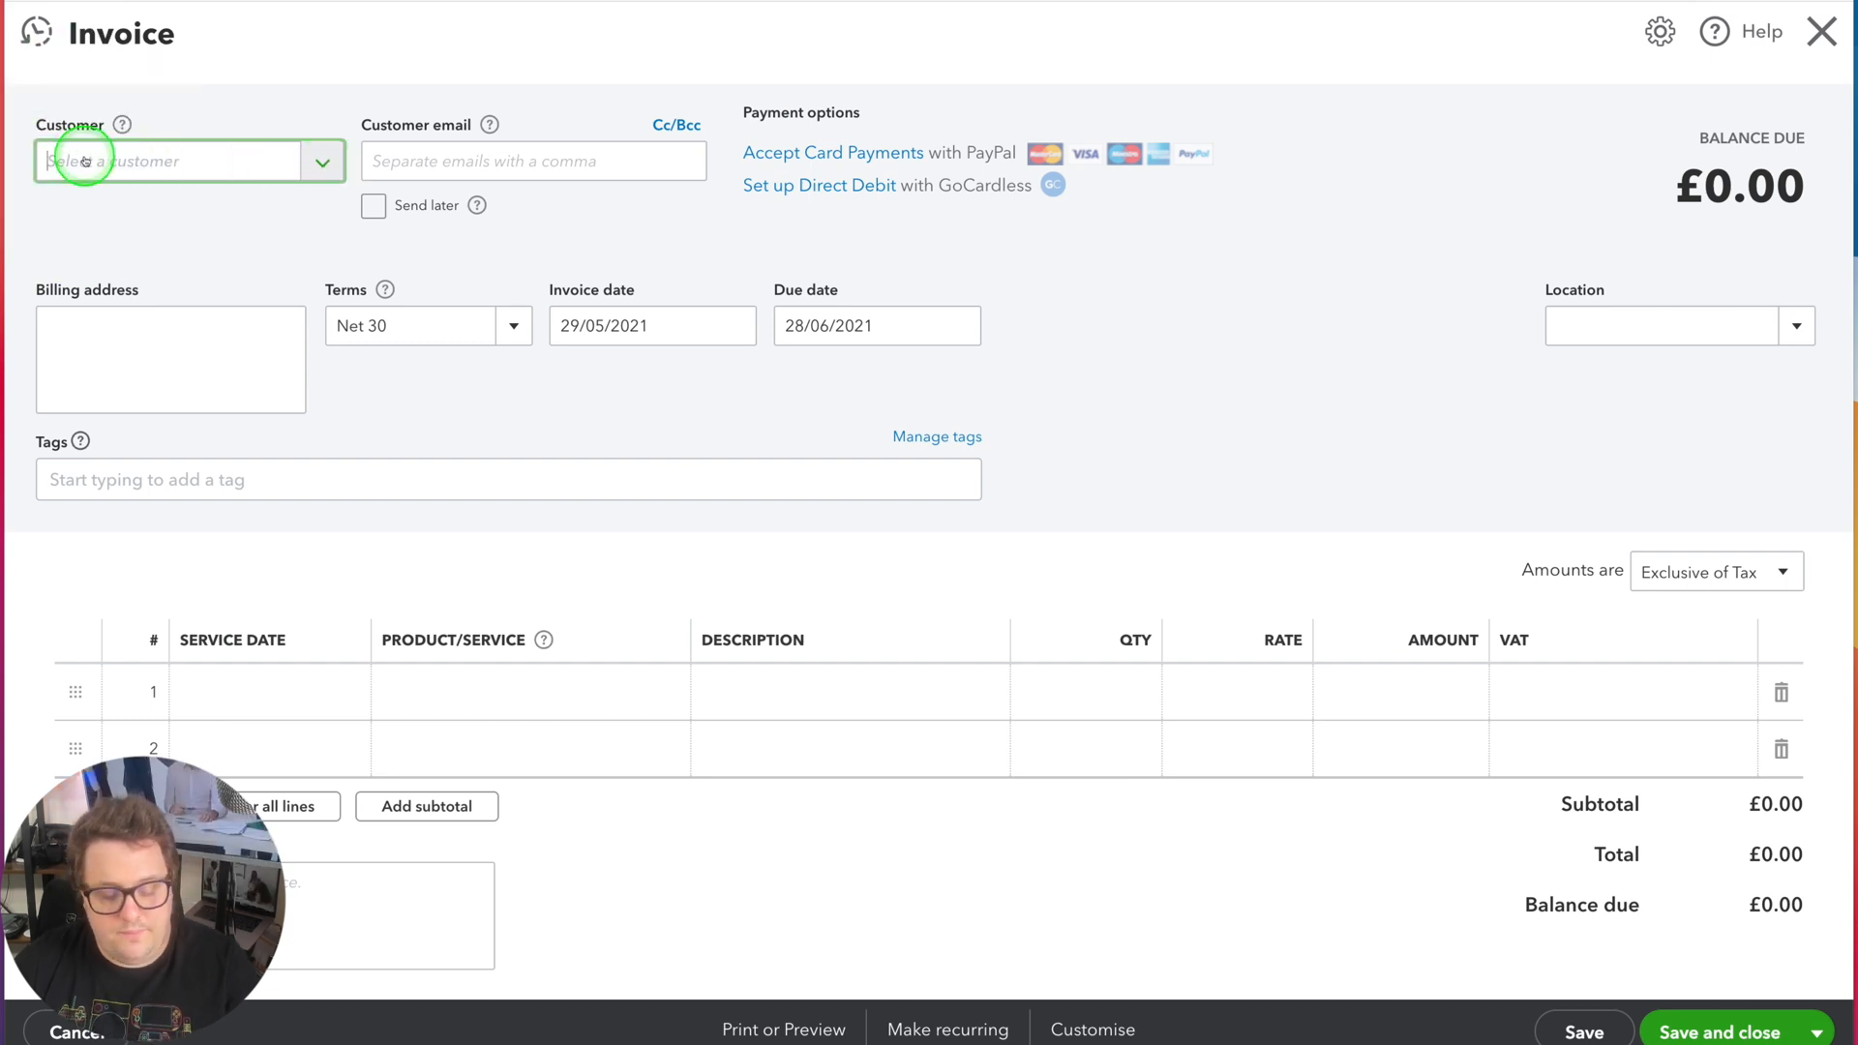
{"action": "type", "text": "Mr Joe Blogs"}
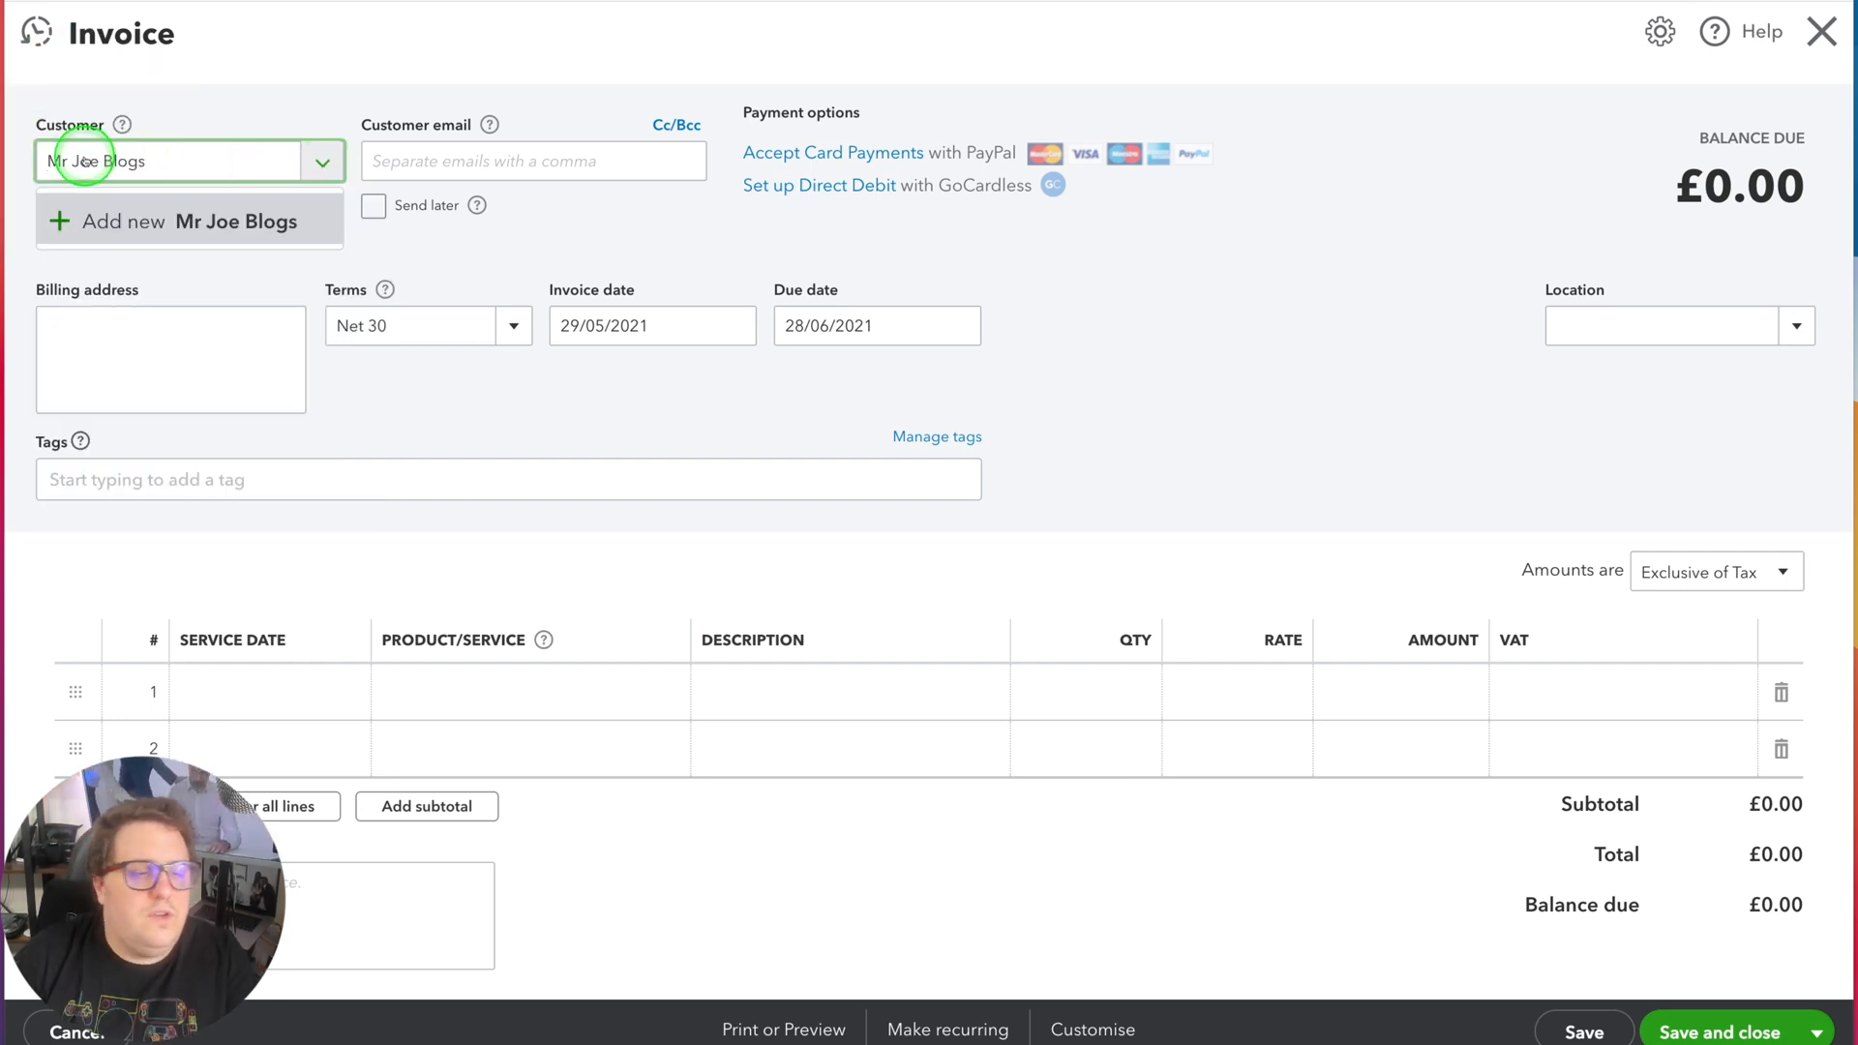
{"action": "left_click", "coordinate": [109, 223]}
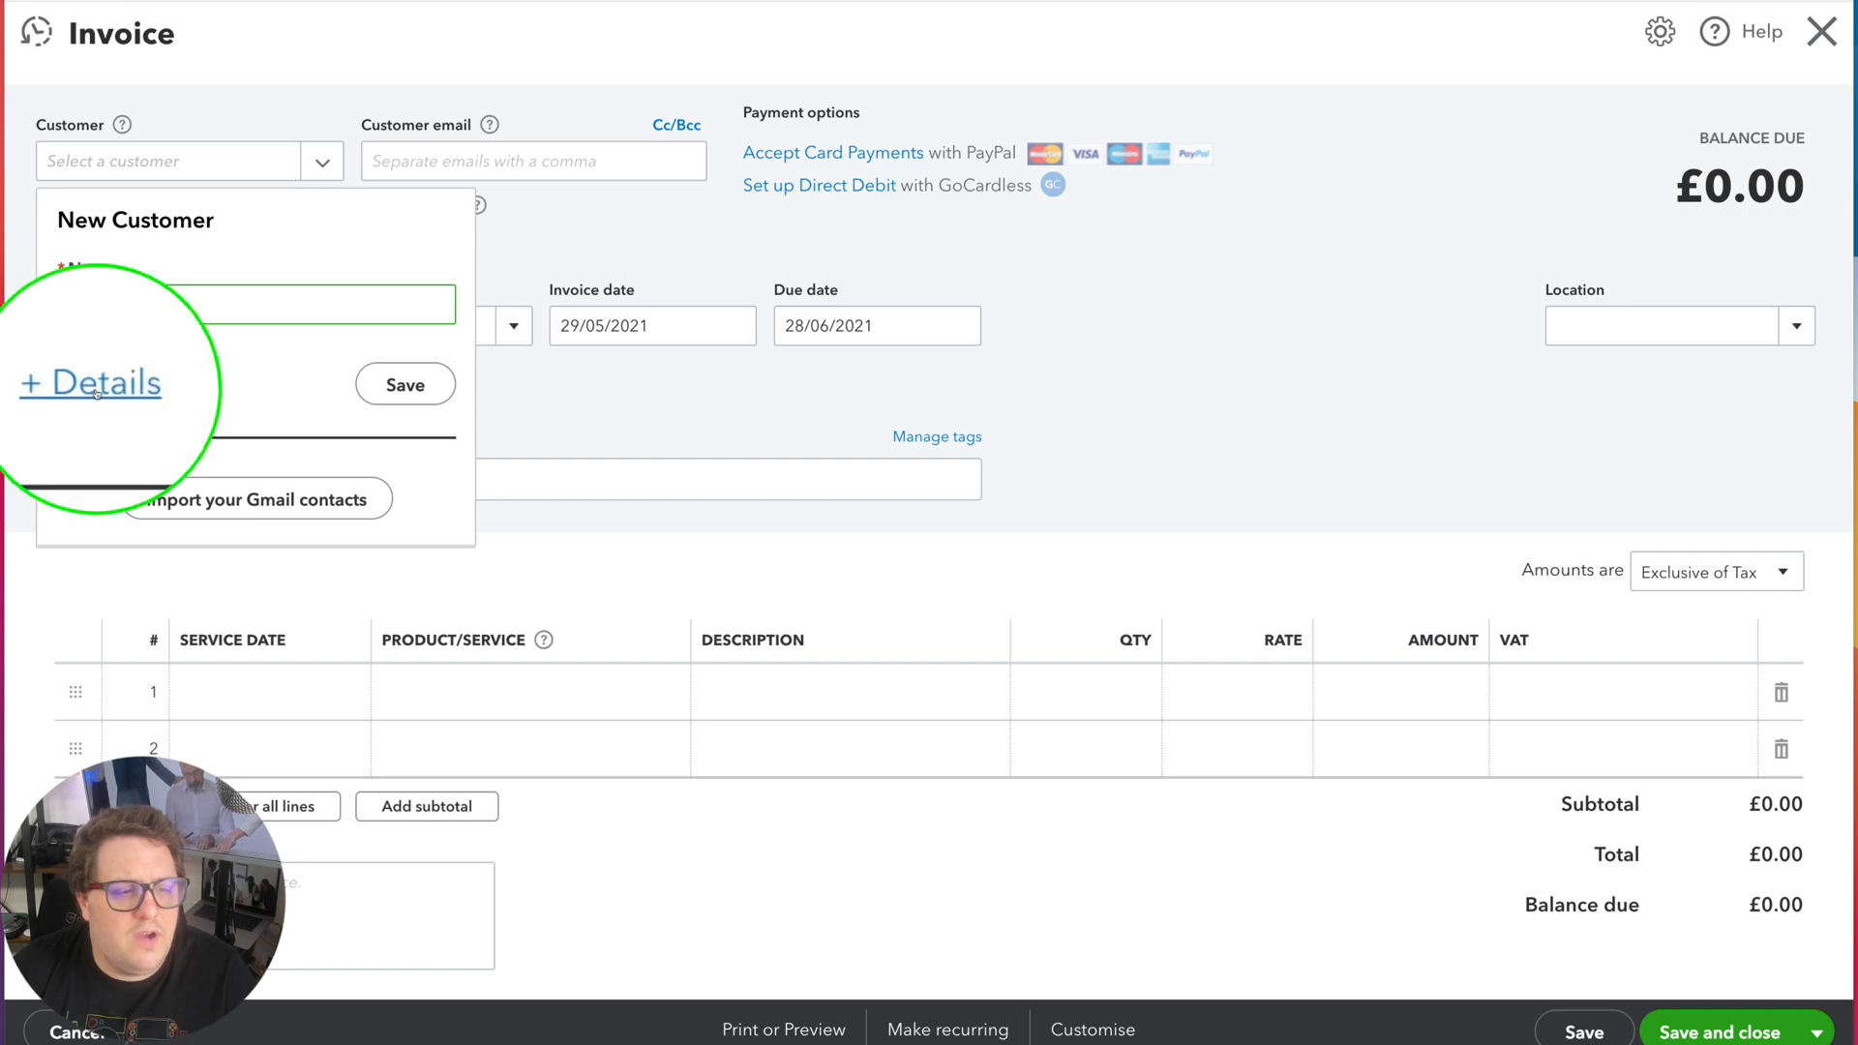
Fill in the new customer's billing address and email in the detailed customer information, and save the customer
{"action": "left_click", "coordinate": [96, 388]}
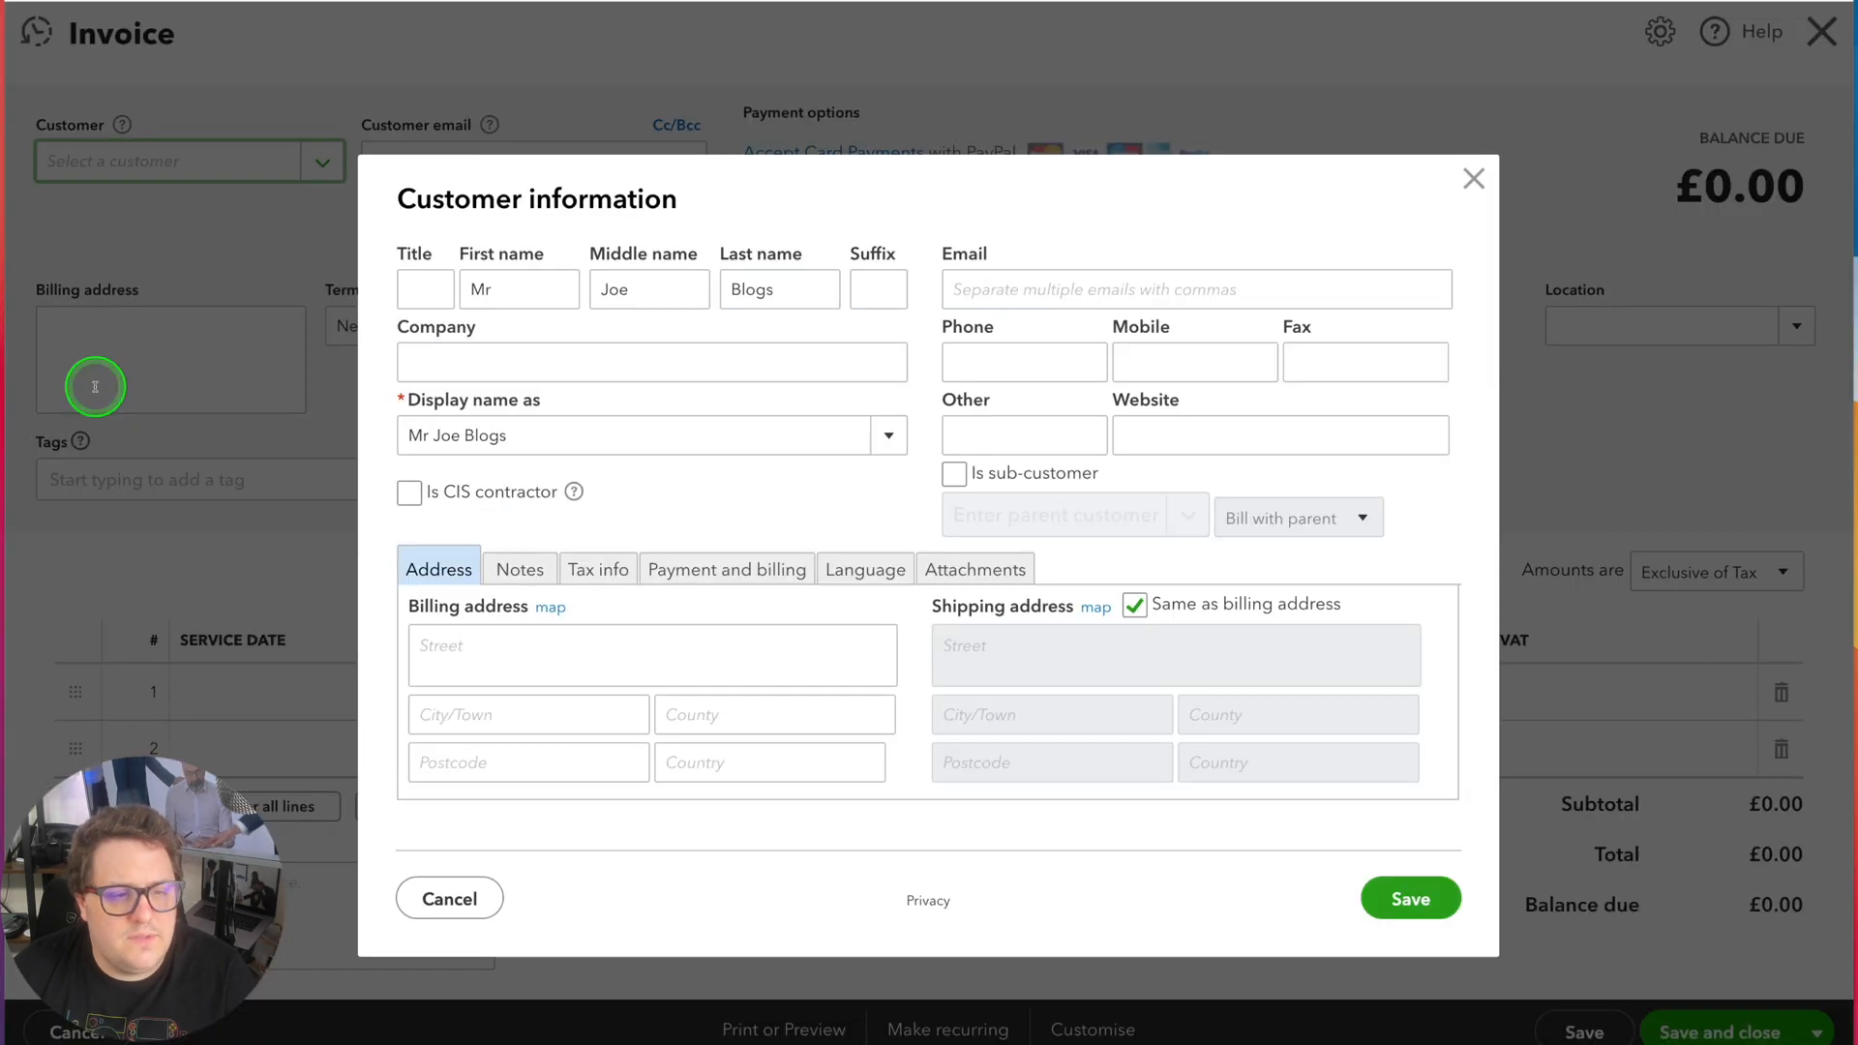
{"action": "left_click", "coordinate": [492, 350]}
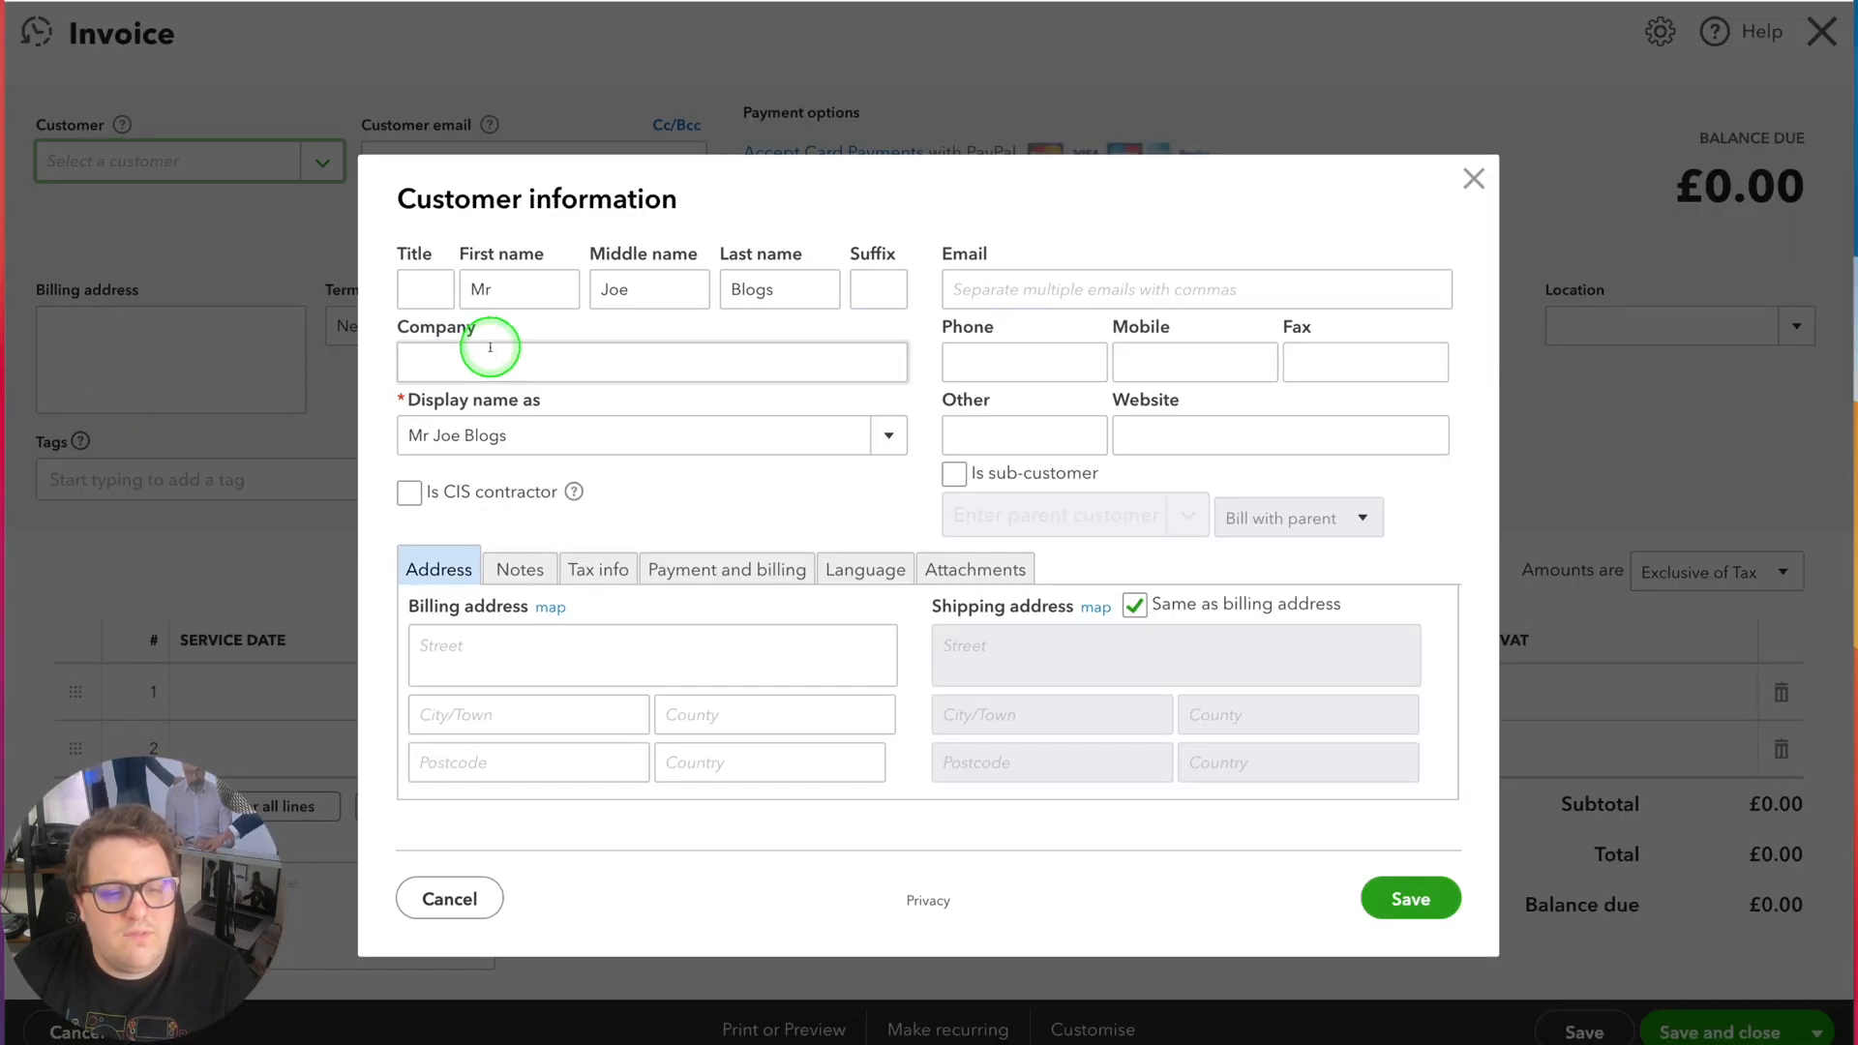
{"action": "left_click", "coordinate": [561, 651]}
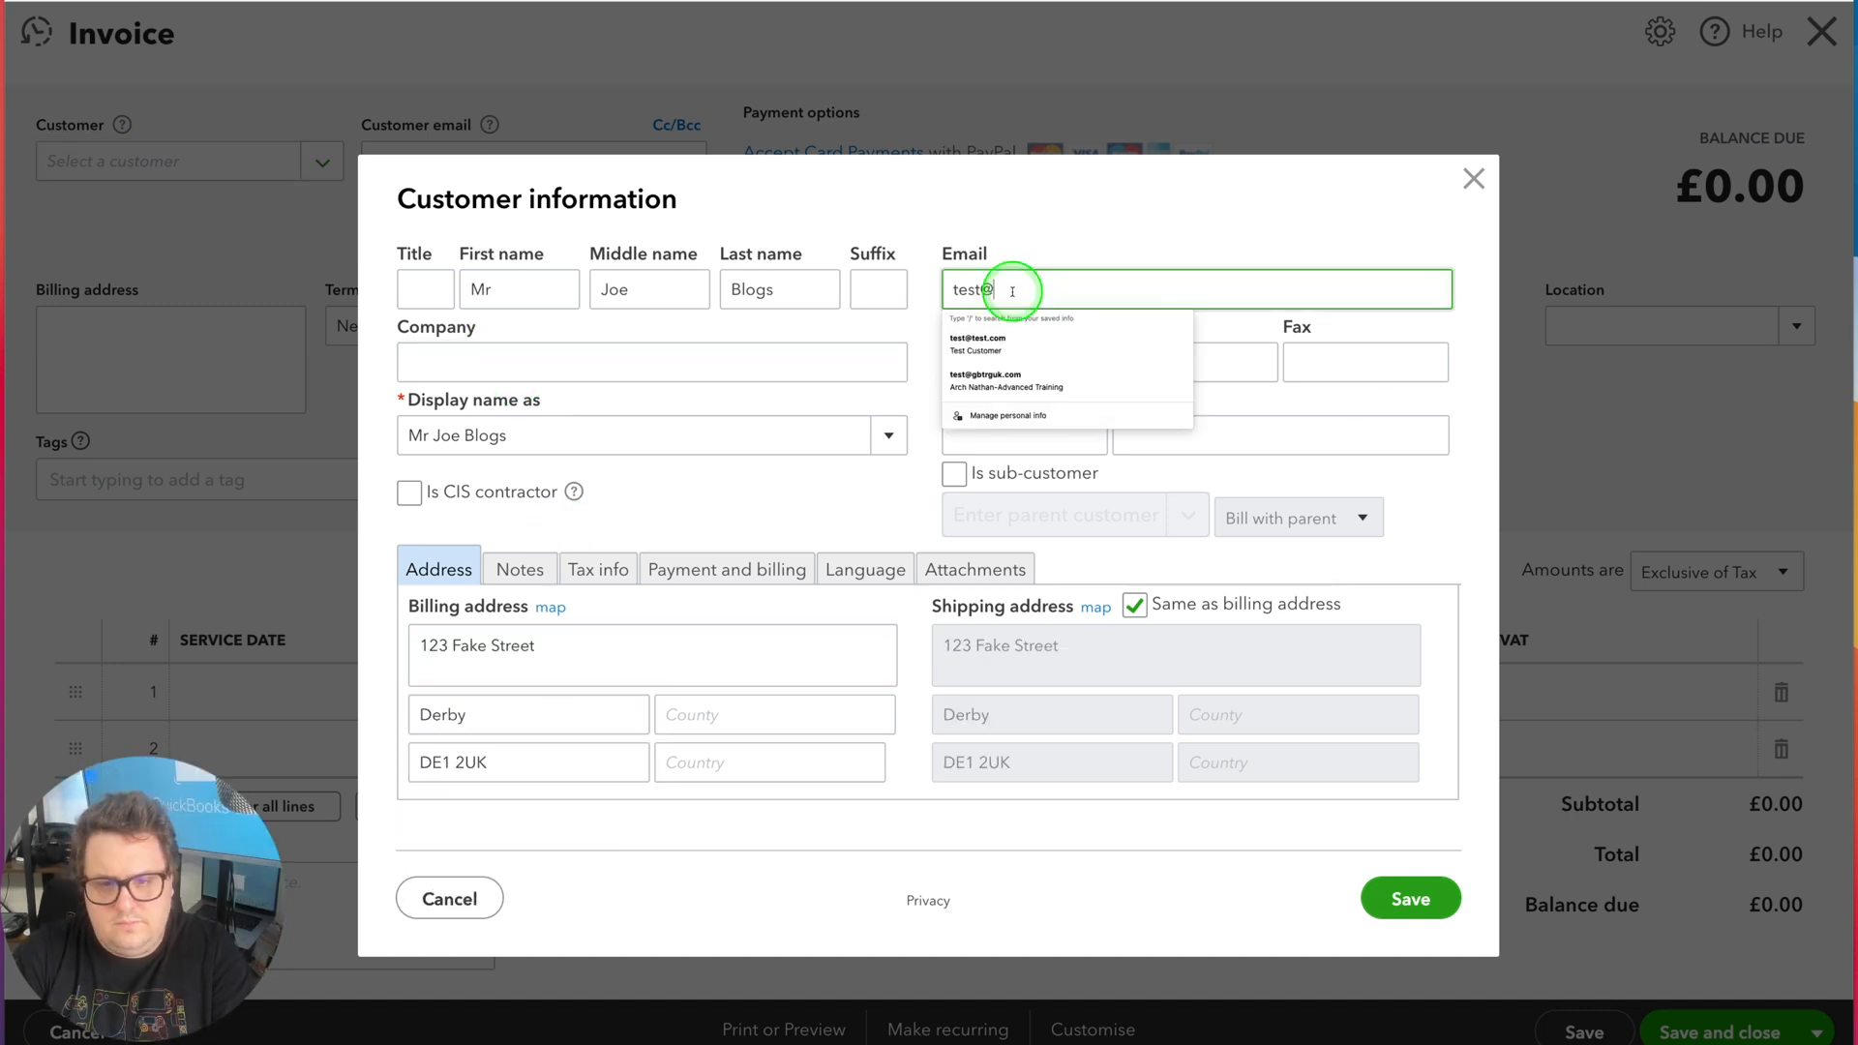
{"action": "key", "text": "Down"}
{"action": "key", "text": "Return"}
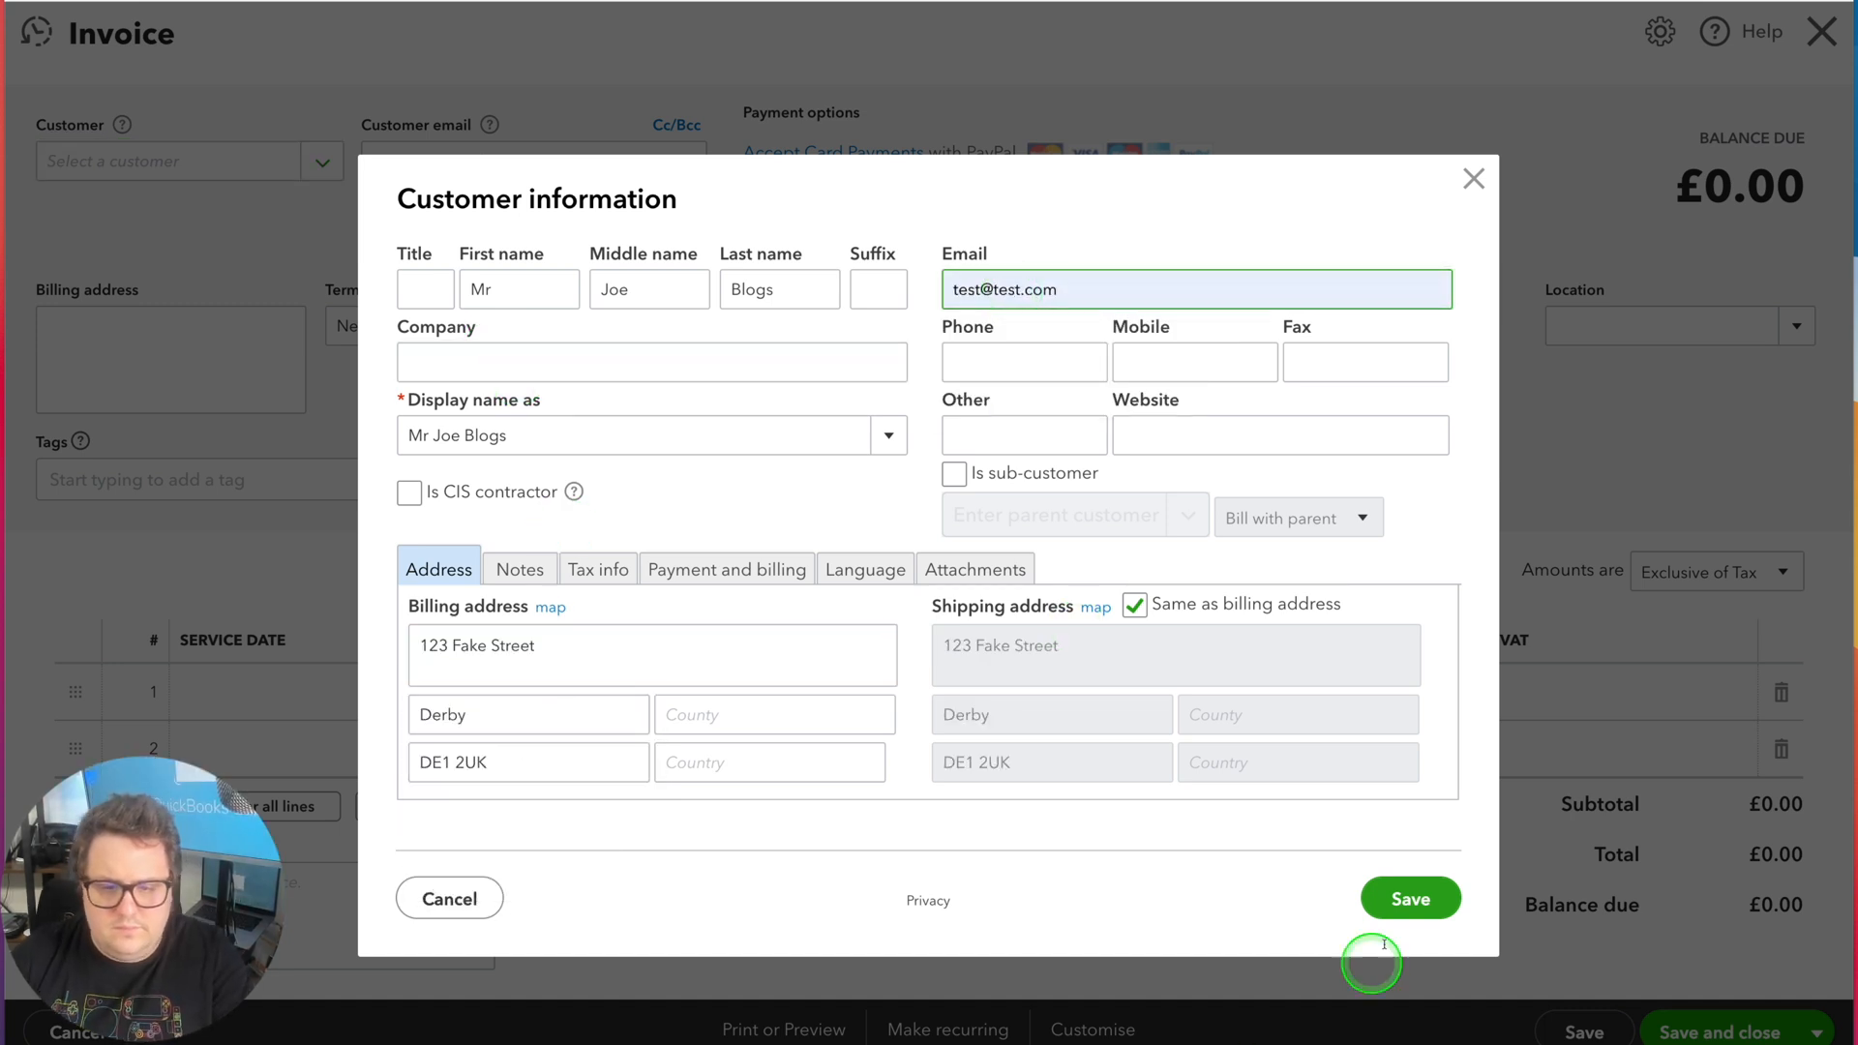
{"action": "left_click", "coordinate": [1405, 897]}
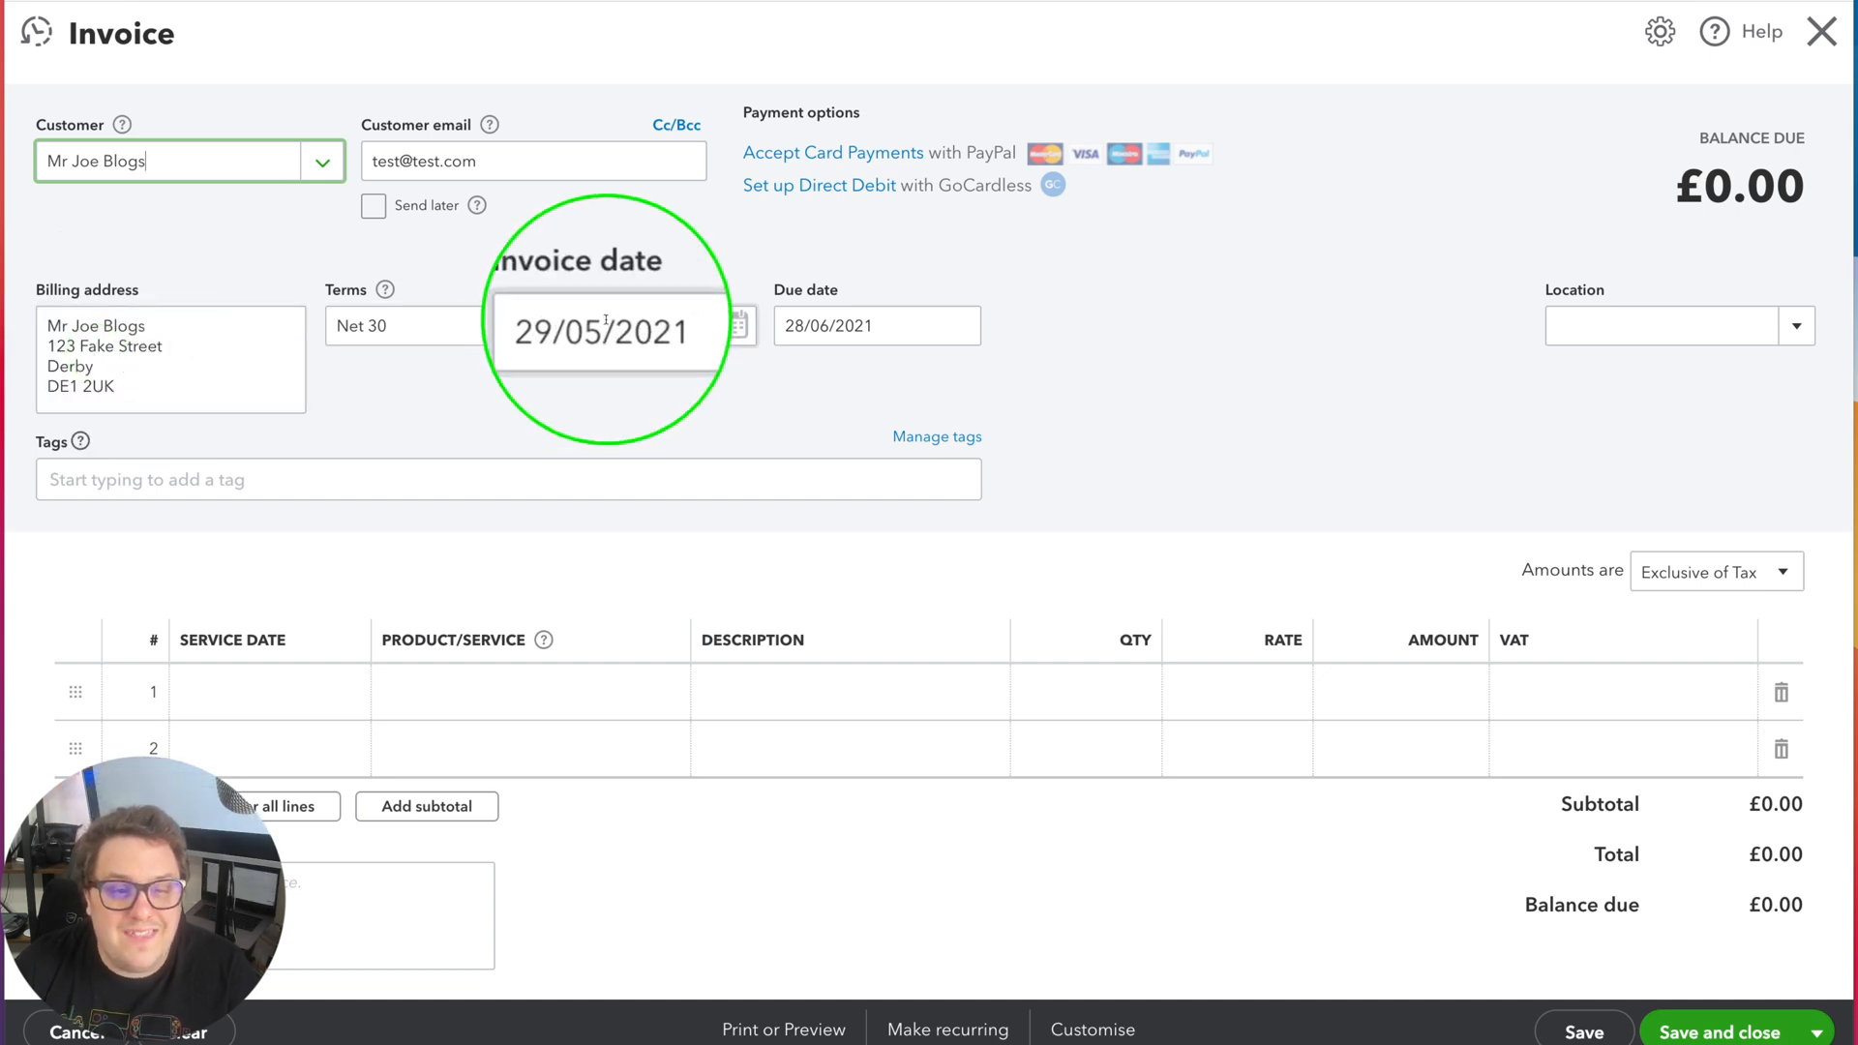
Fill the first invoice line with the product Sales, quantity 5 and rate 100
{"action": "left_click", "coordinate": [296, 694]}
{"action": "left_click", "coordinate": [664, 694]}
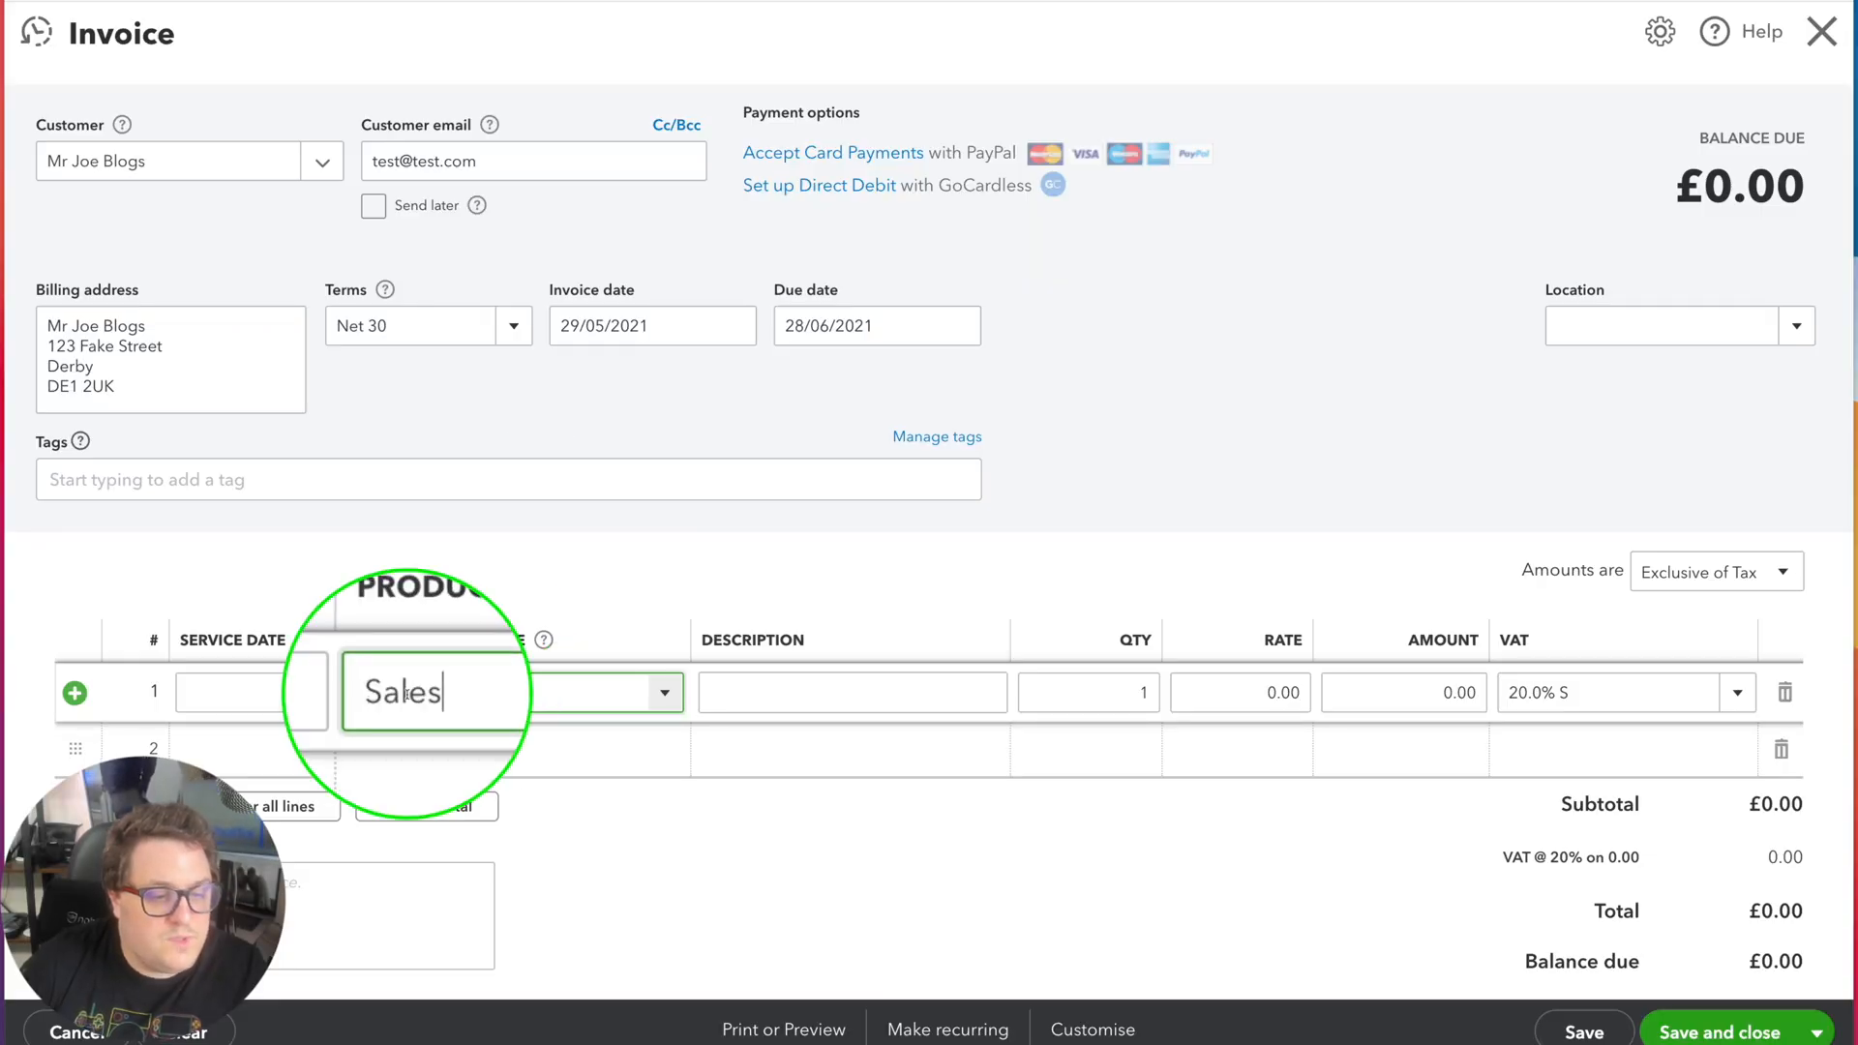
{"action": "left_click", "coordinate": [1144, 693]}
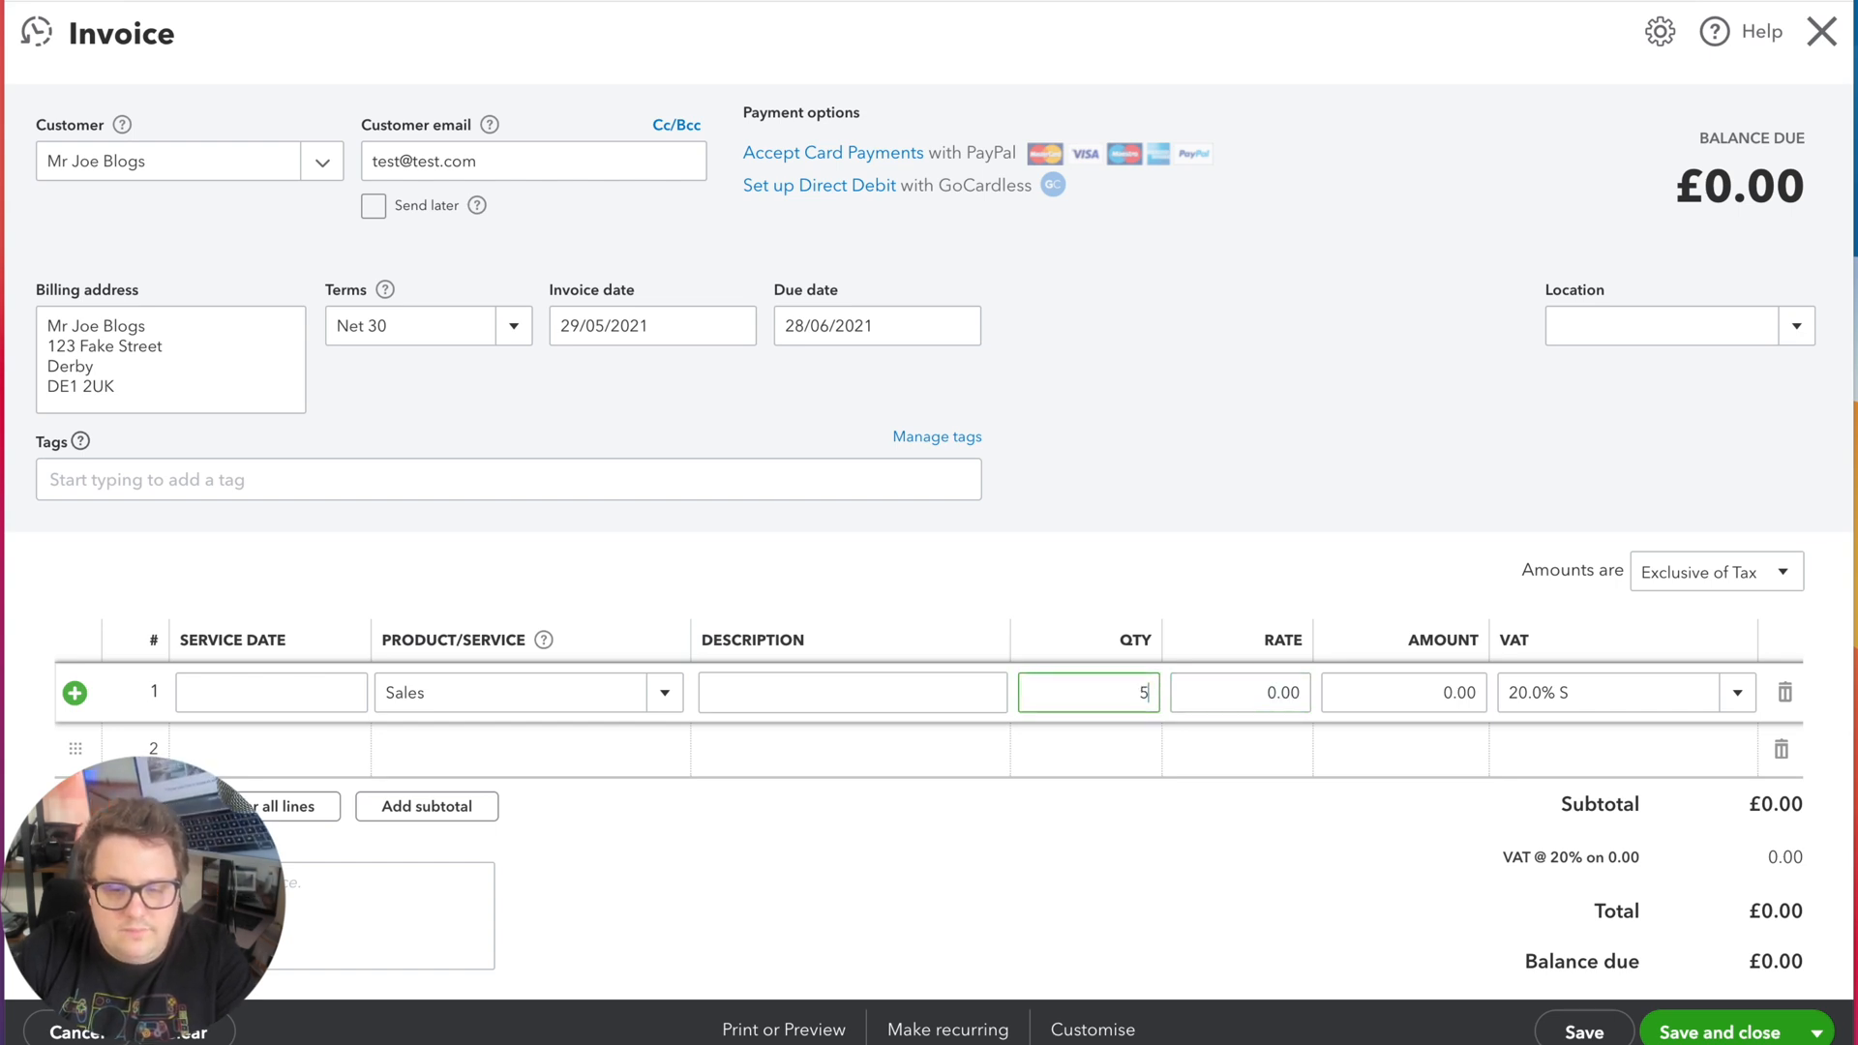
{"action": "key", "text": "Tab"}
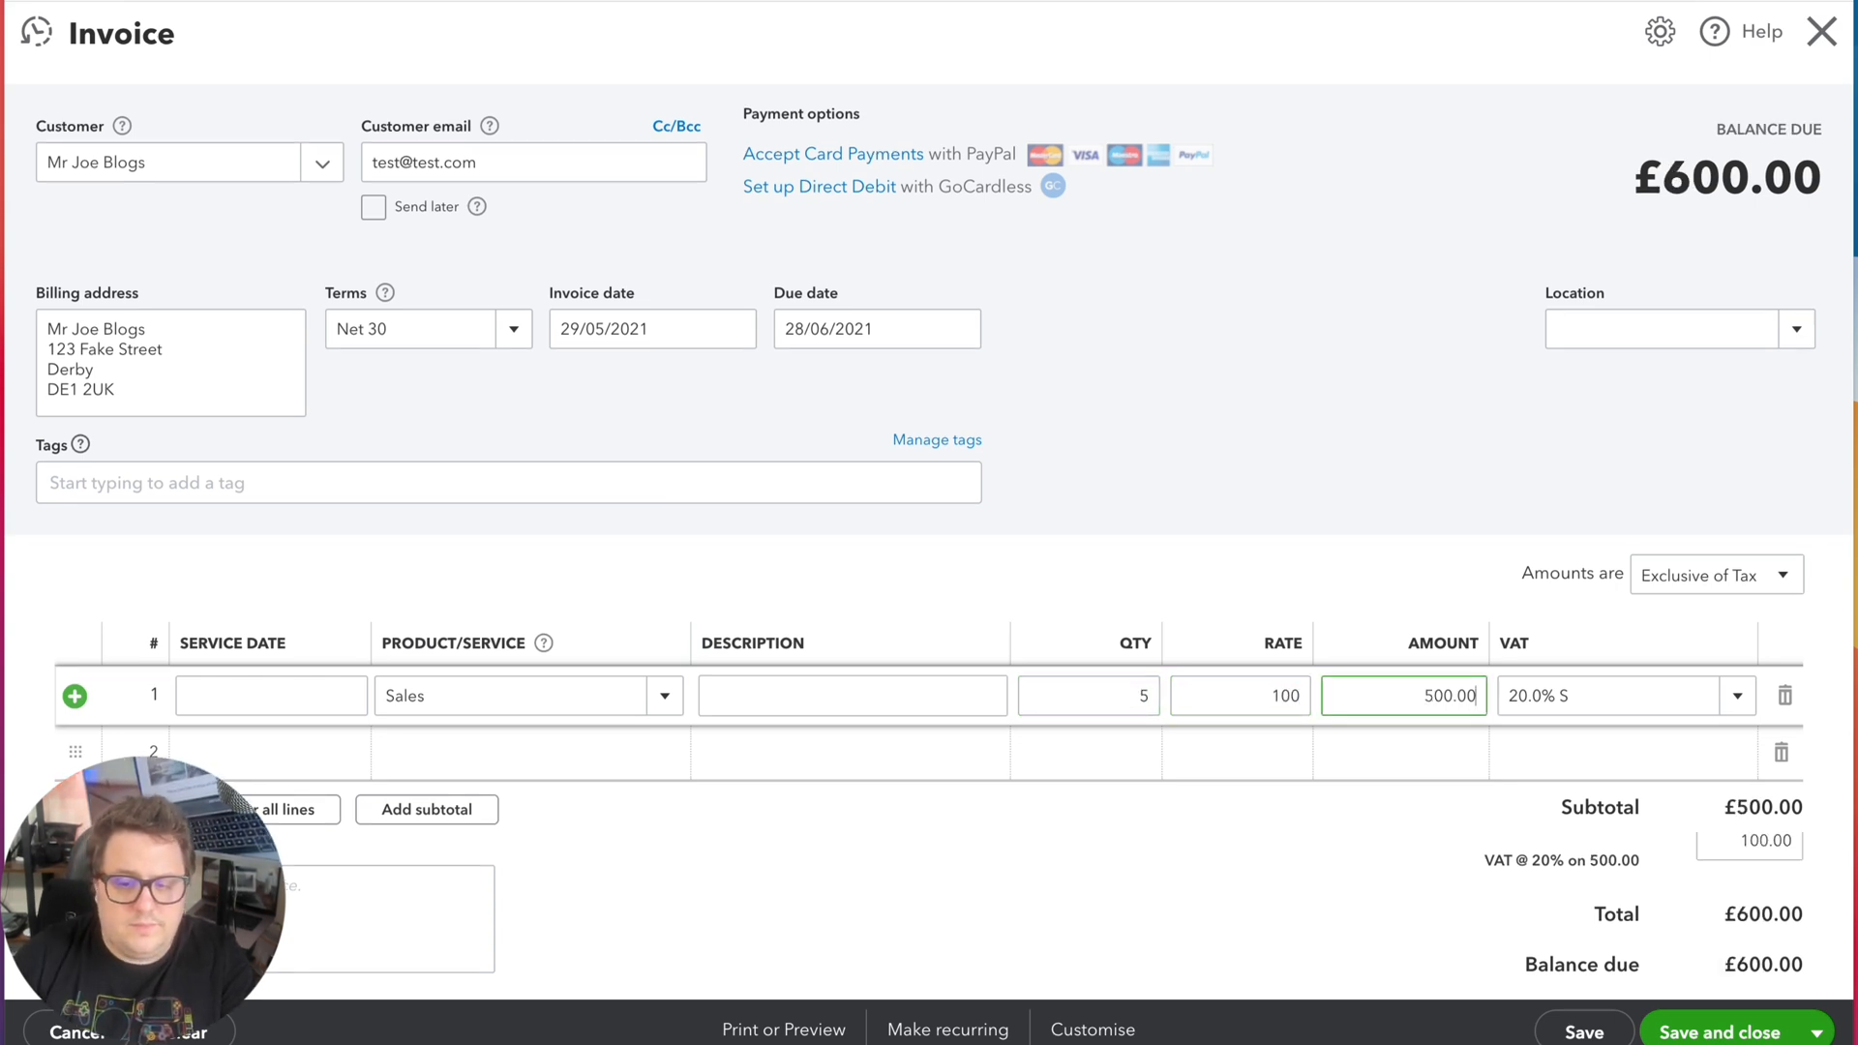
{"action": "left_click", "coordinate": [1722, 311]}
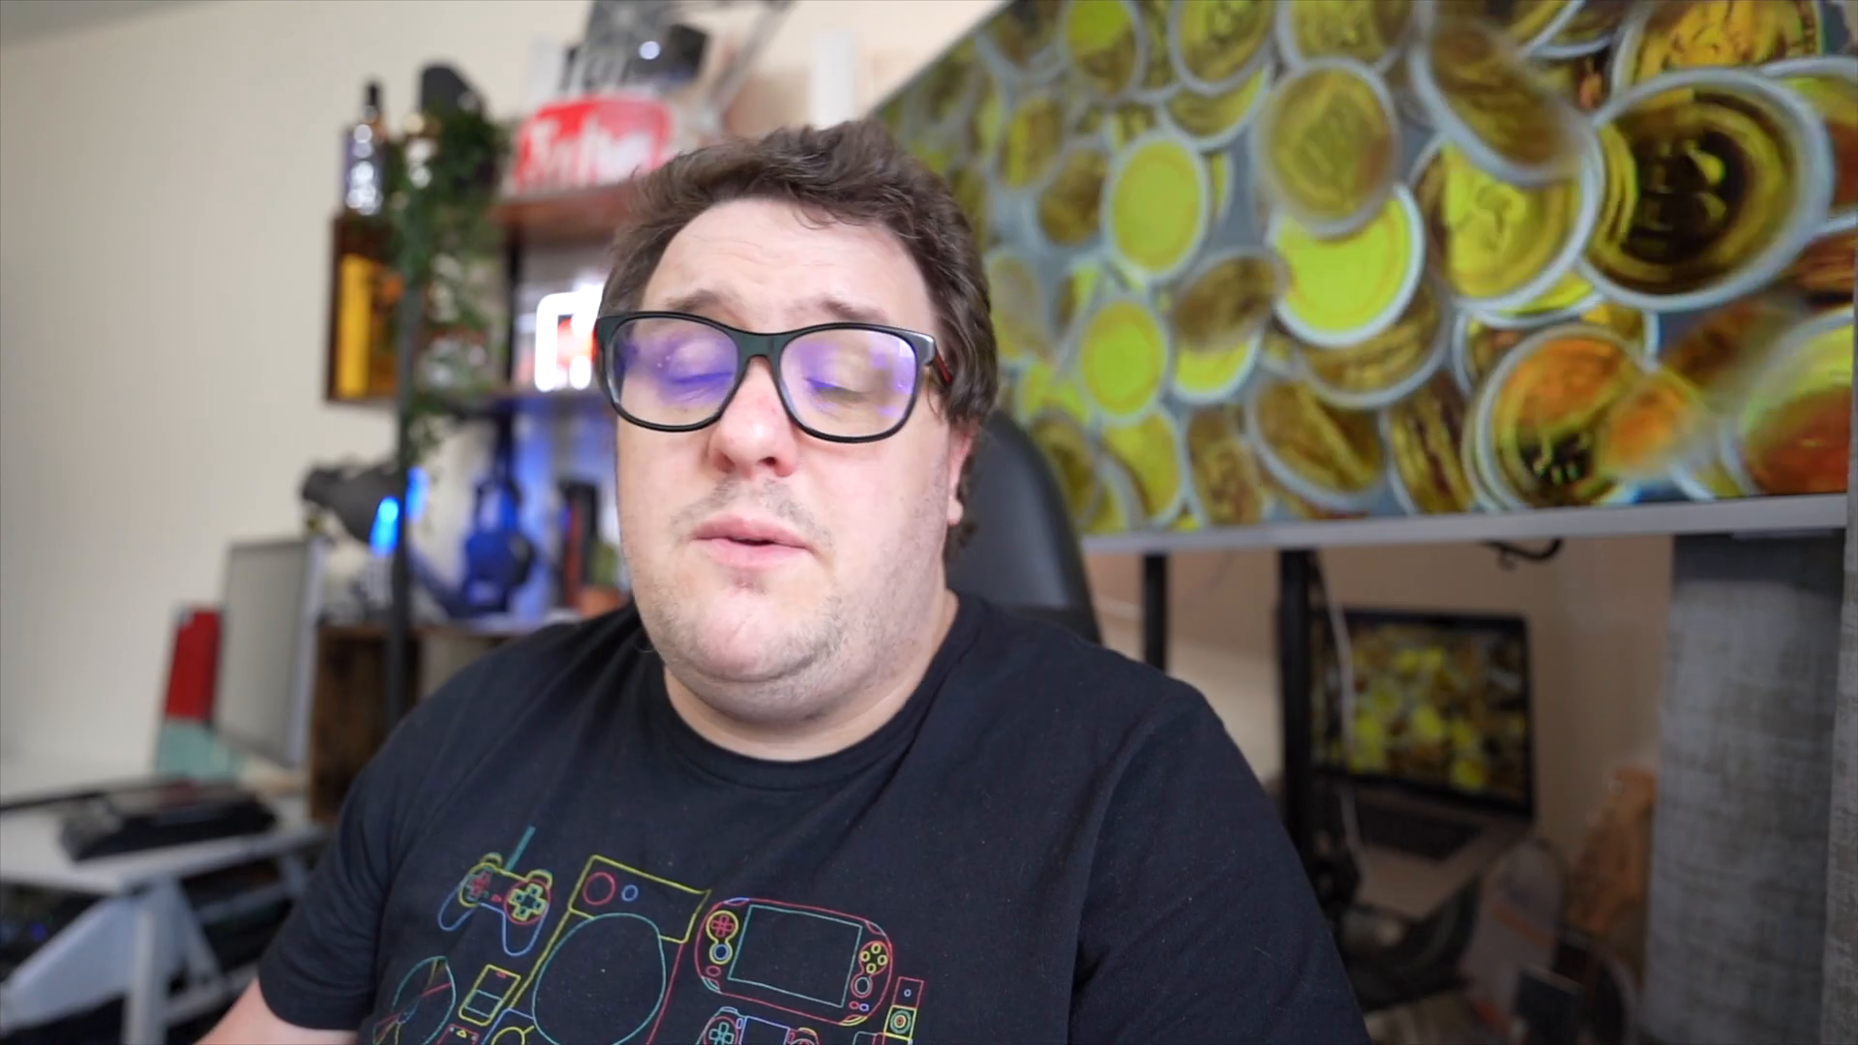
Try setting the invoice amounts to Inclusive of Tax and check the VAT code of the Sales line
{"action": "left_click", "coordinate": [1692, 577]}
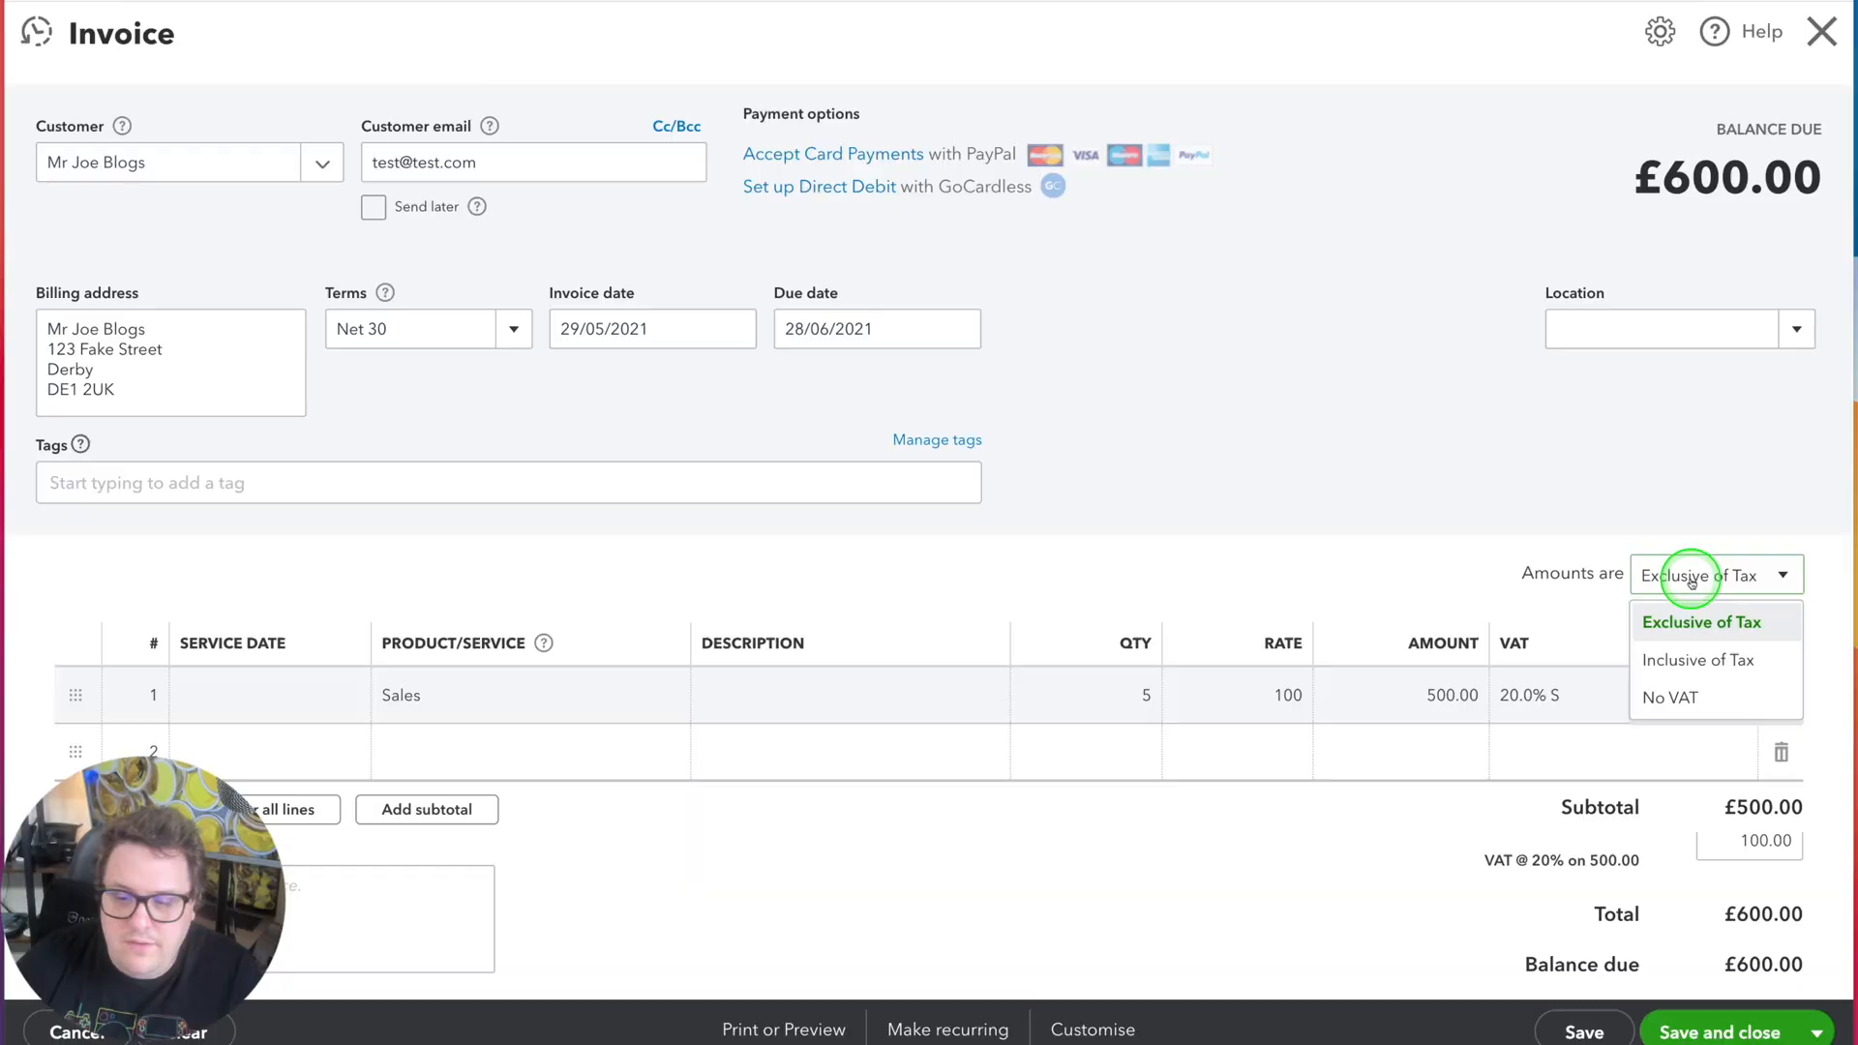
{"action": "left_click", "coordinate": [1699, 661]}
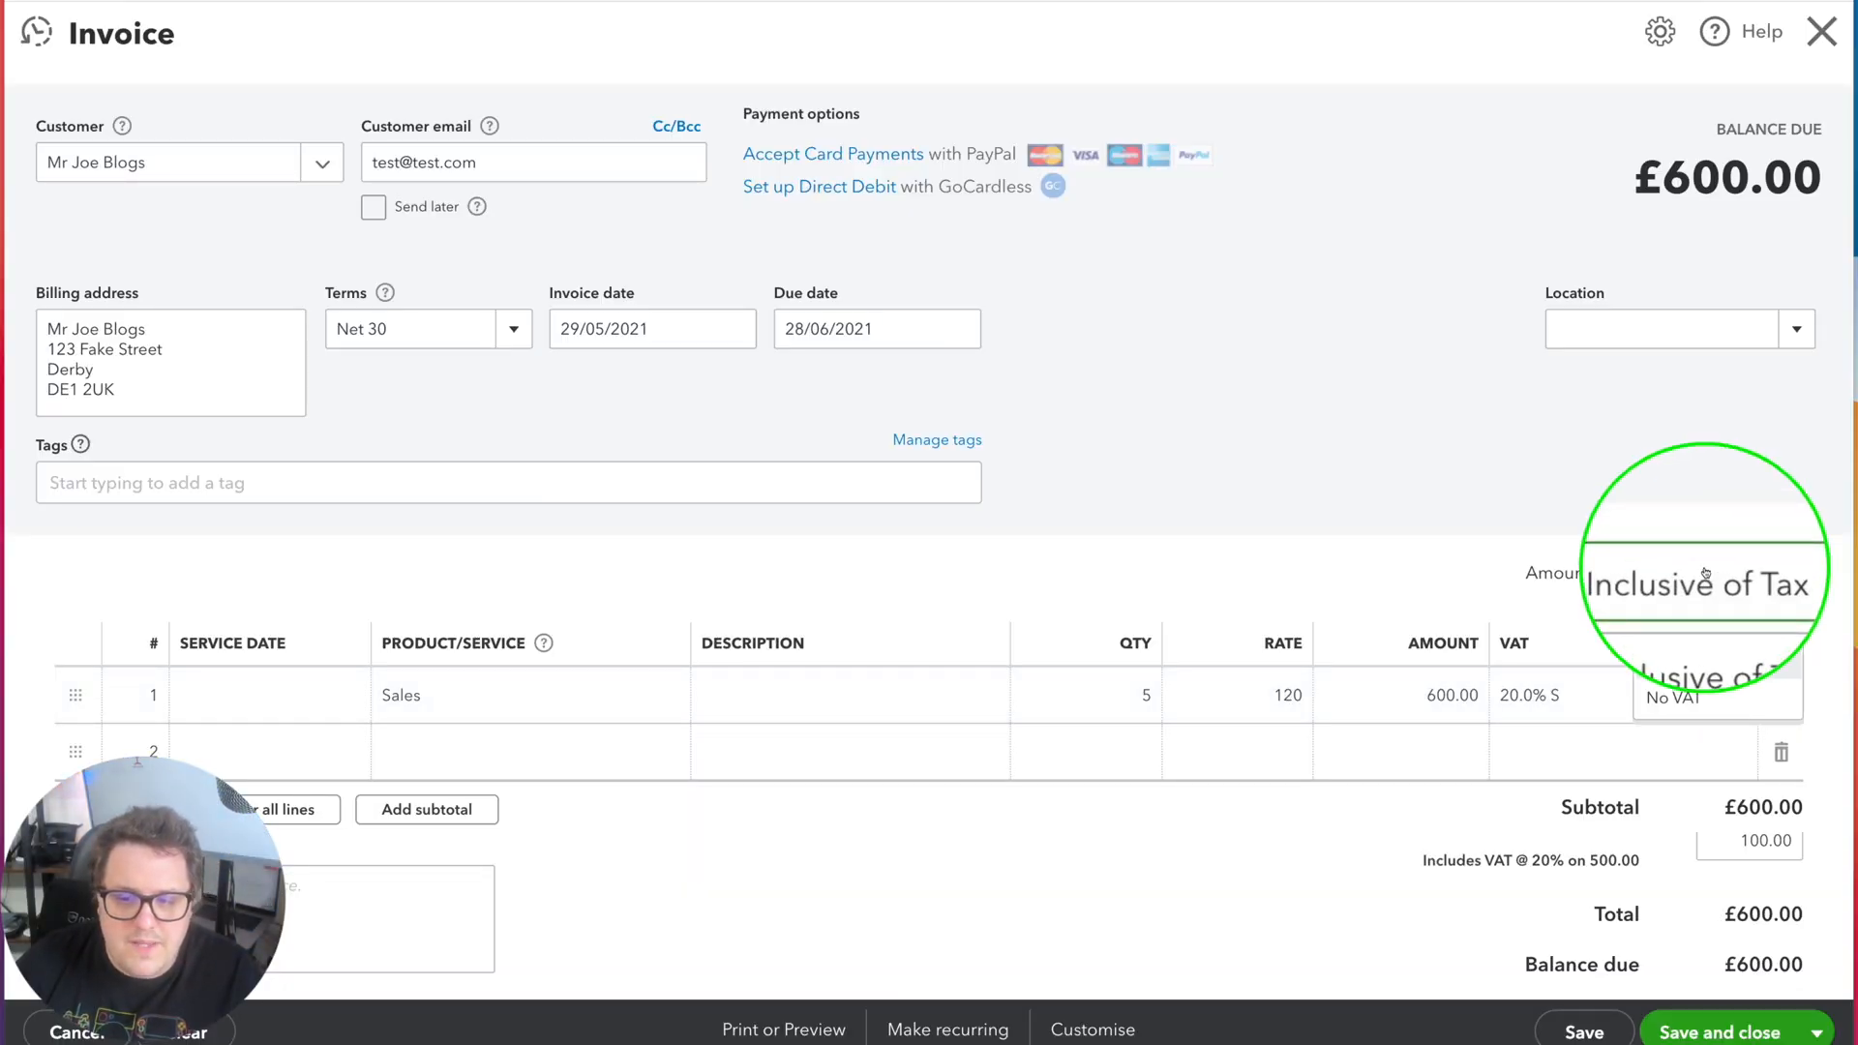
{"action": "left_click", "coordinate": [1541, 566]}
{"action": "left_click", "coordinate": [1548, 693]}
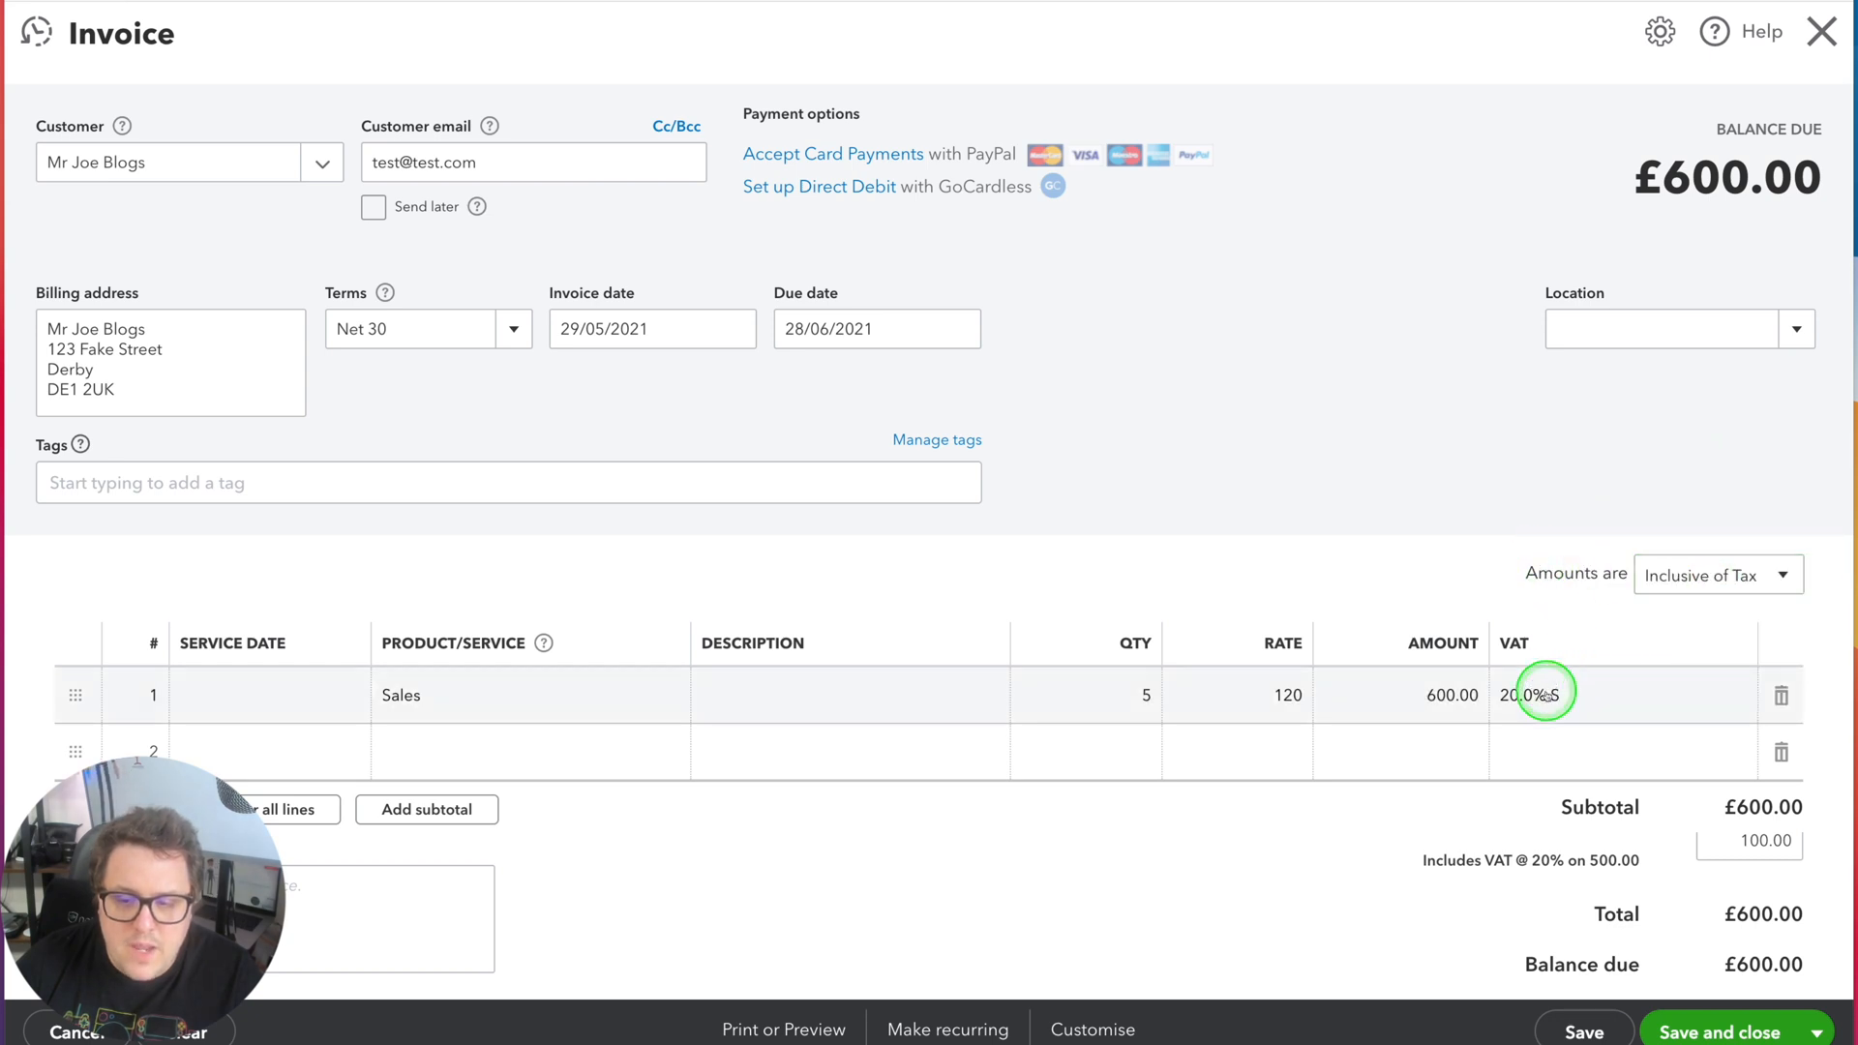
{"action": "left_click", "coordinate": [1736, 695]}
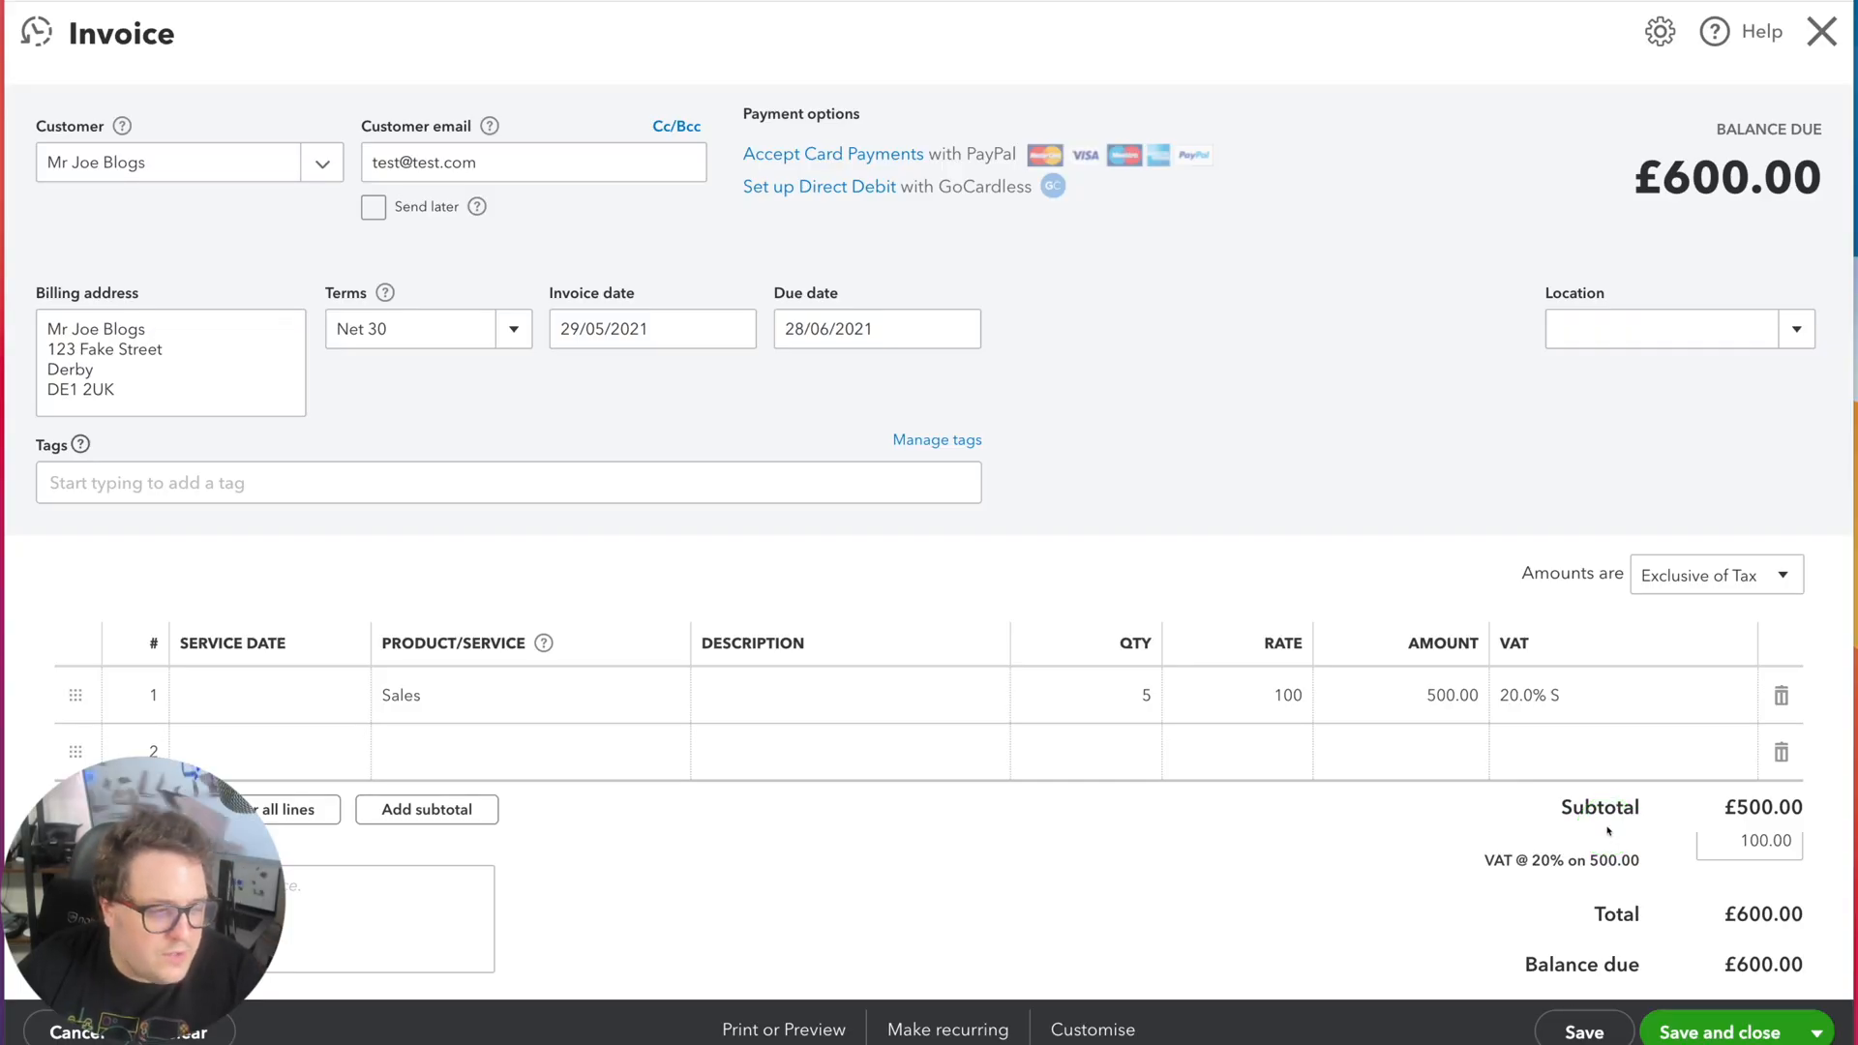
Save the invoice with the Save and send option to bring up its email to the customer
{"action": "left_click", "coordinate": [1817, 1034]}
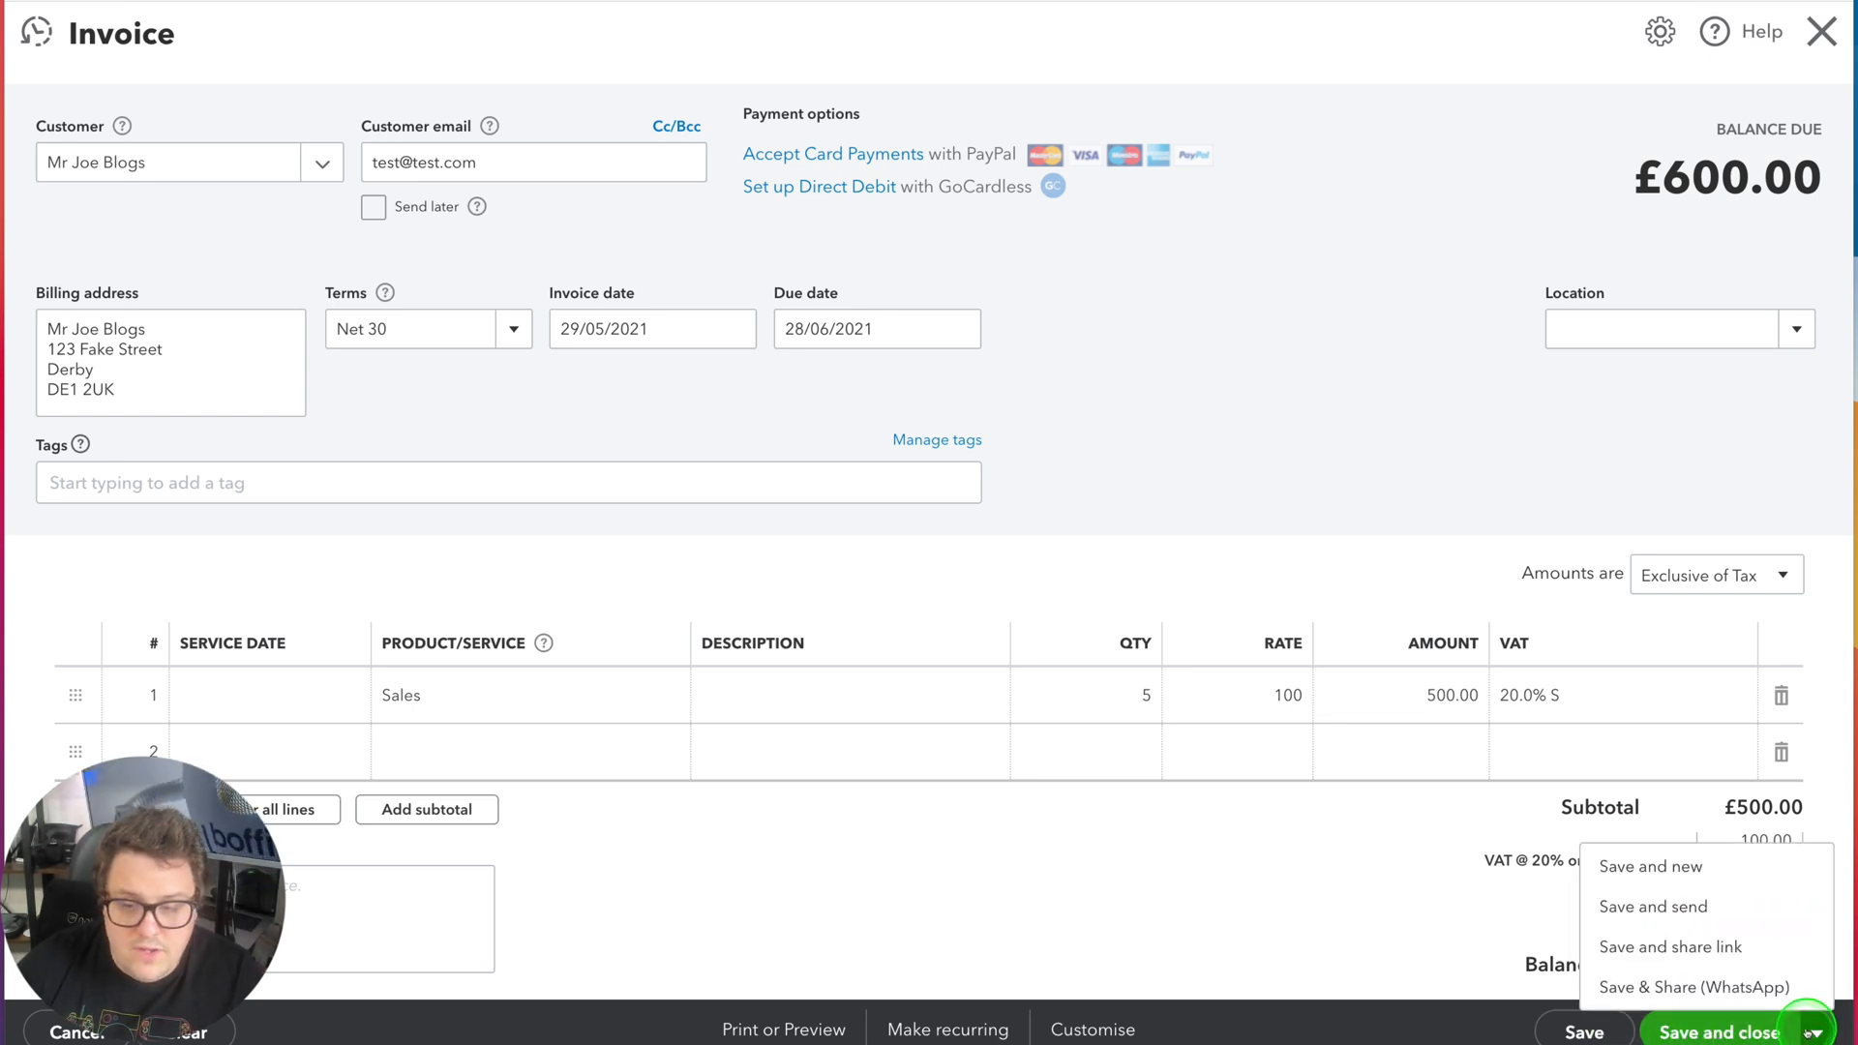
{"action": "left_click", "coordinate": [1663, 908]}
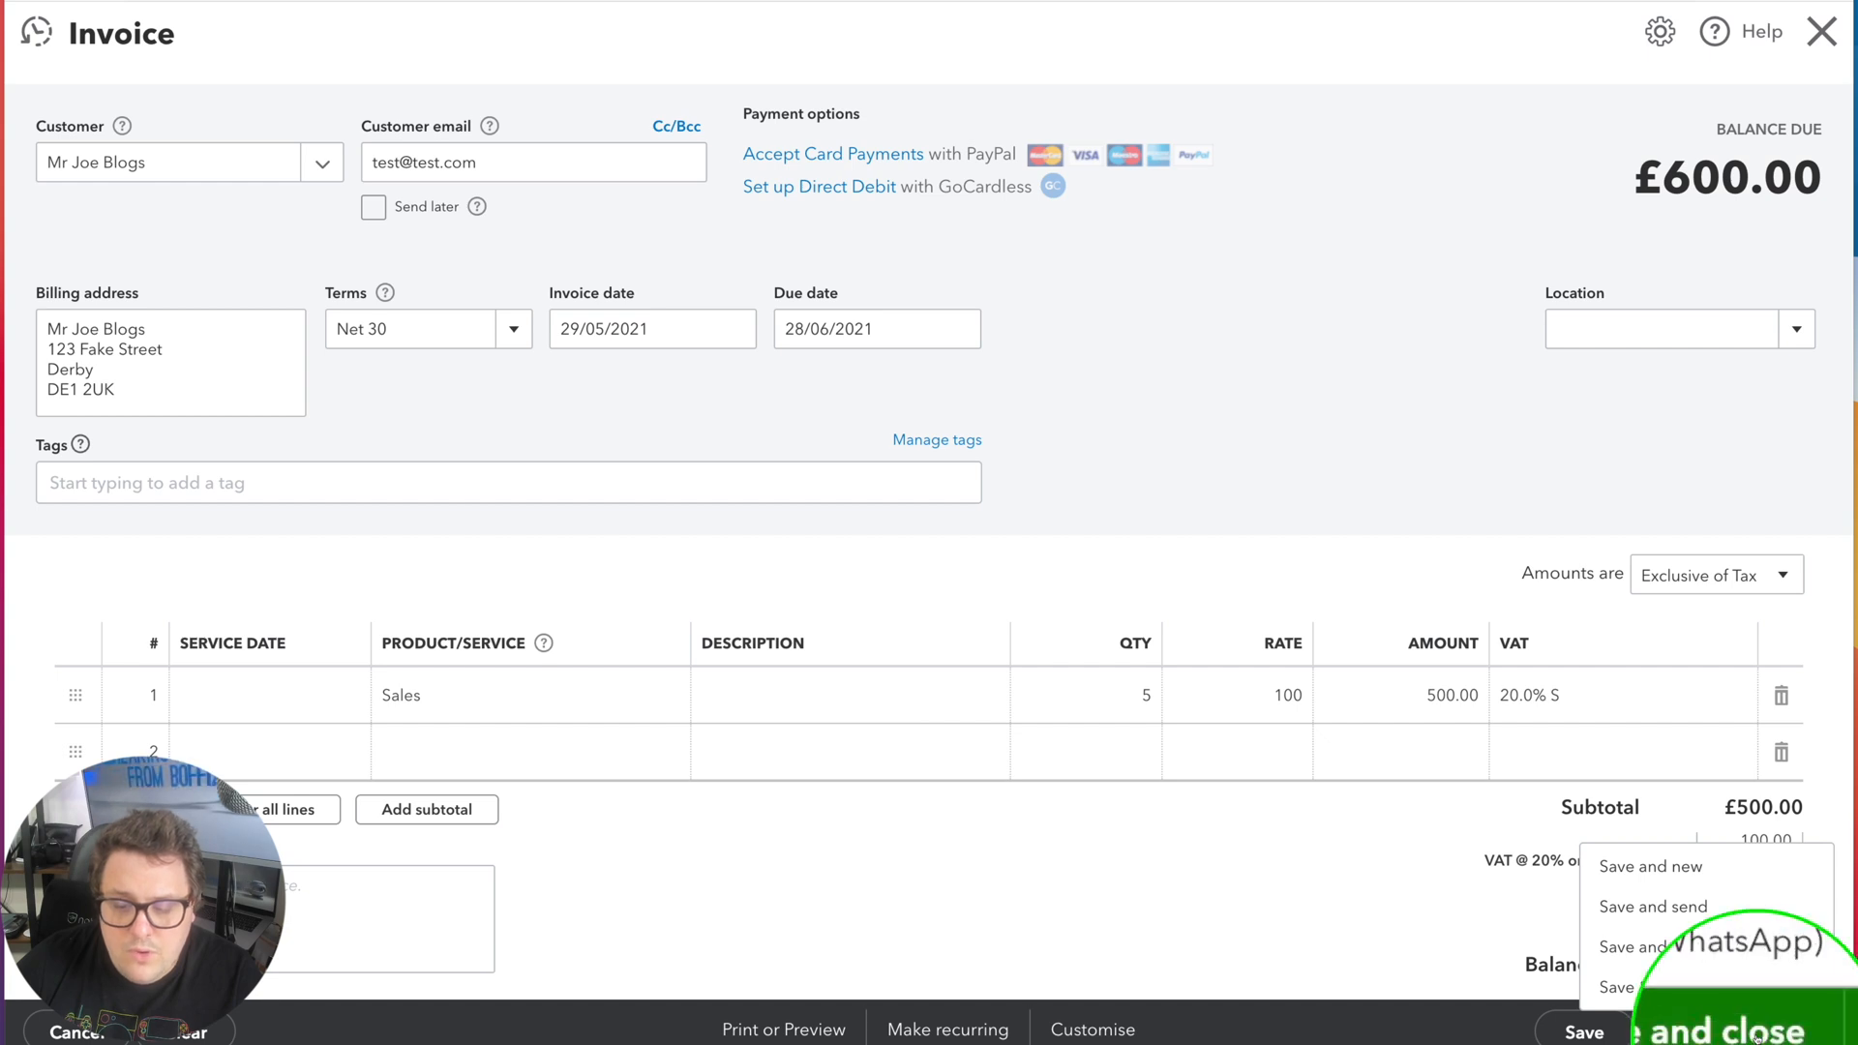
{"action": "left_click", "coordinate": [1666, 907]}
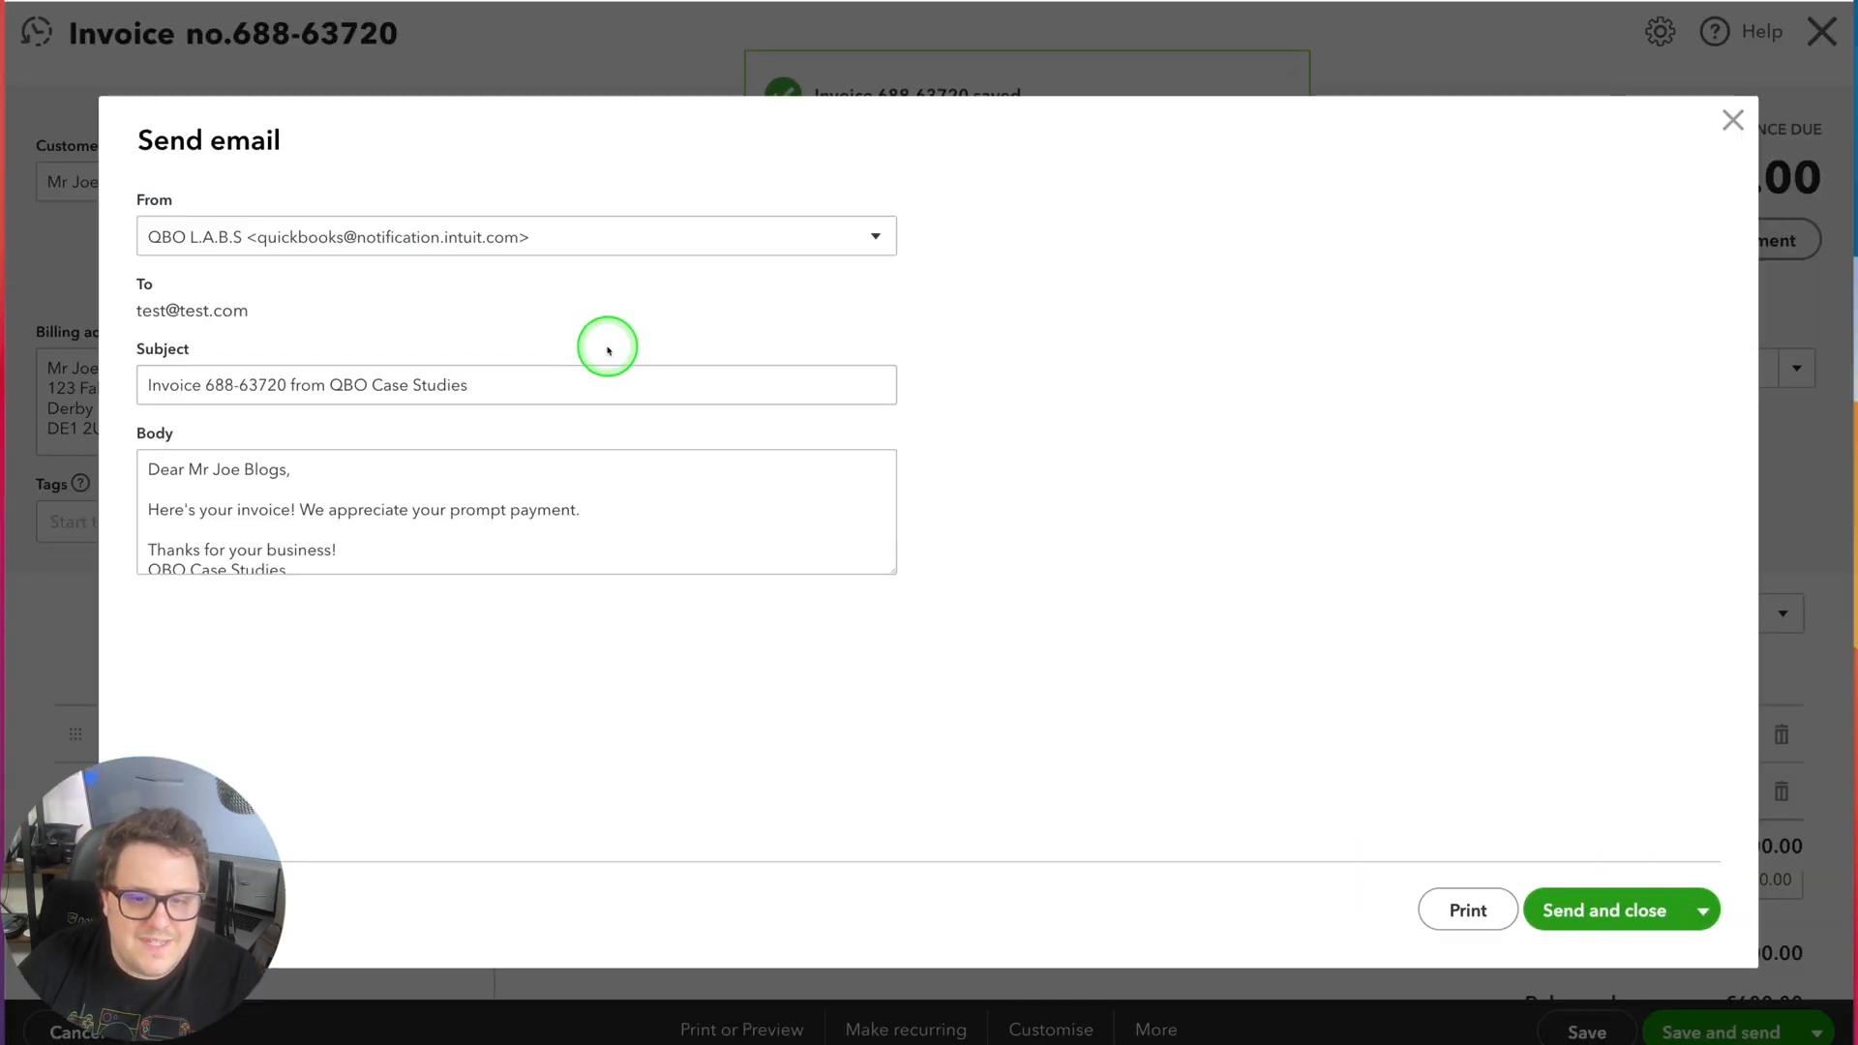
Send the invoice email to the customer and continue past the online payments setup prompt
{"action": "left_click", "coordinate": [1631, 927]}
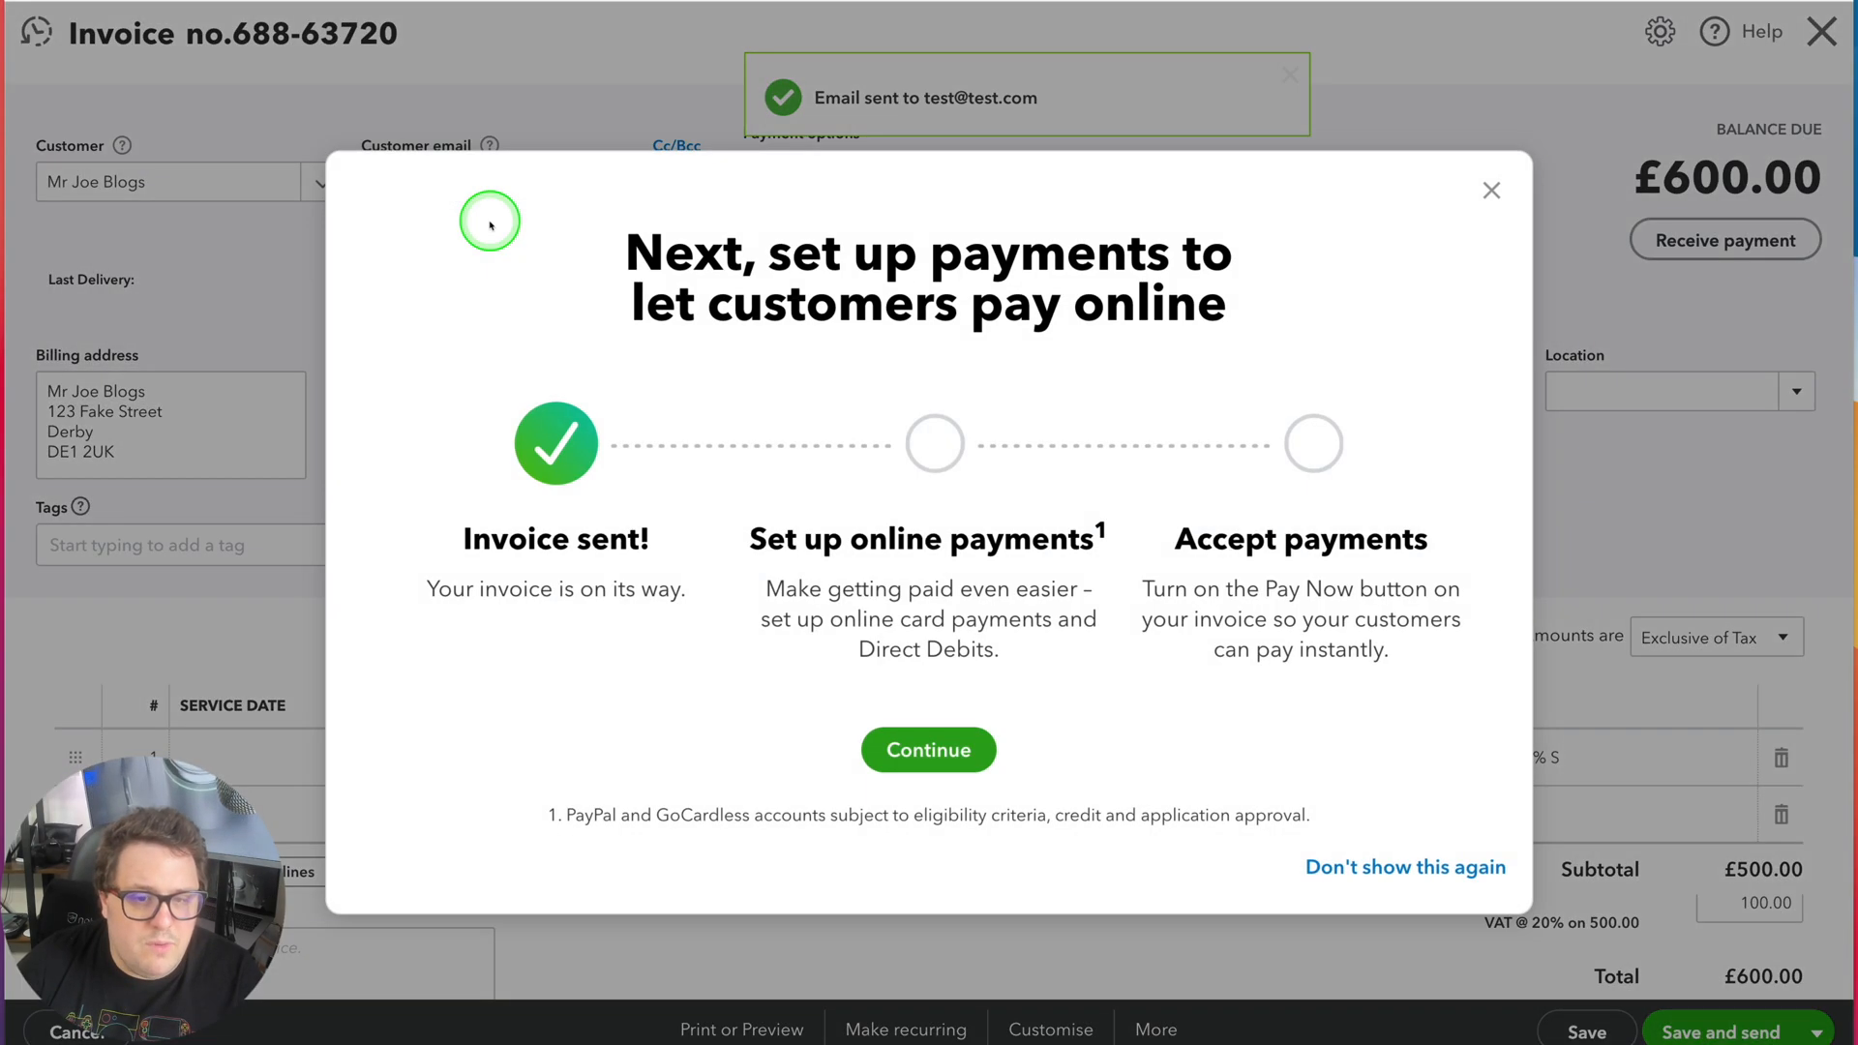
{"action": "left_click", "coordinate": [941, 751]}
Look through the sales overview, all sales, invoices and customers, and filter the customers to those with overdue invoices
{"action": "left_click", "coordinate": [119, 403]}
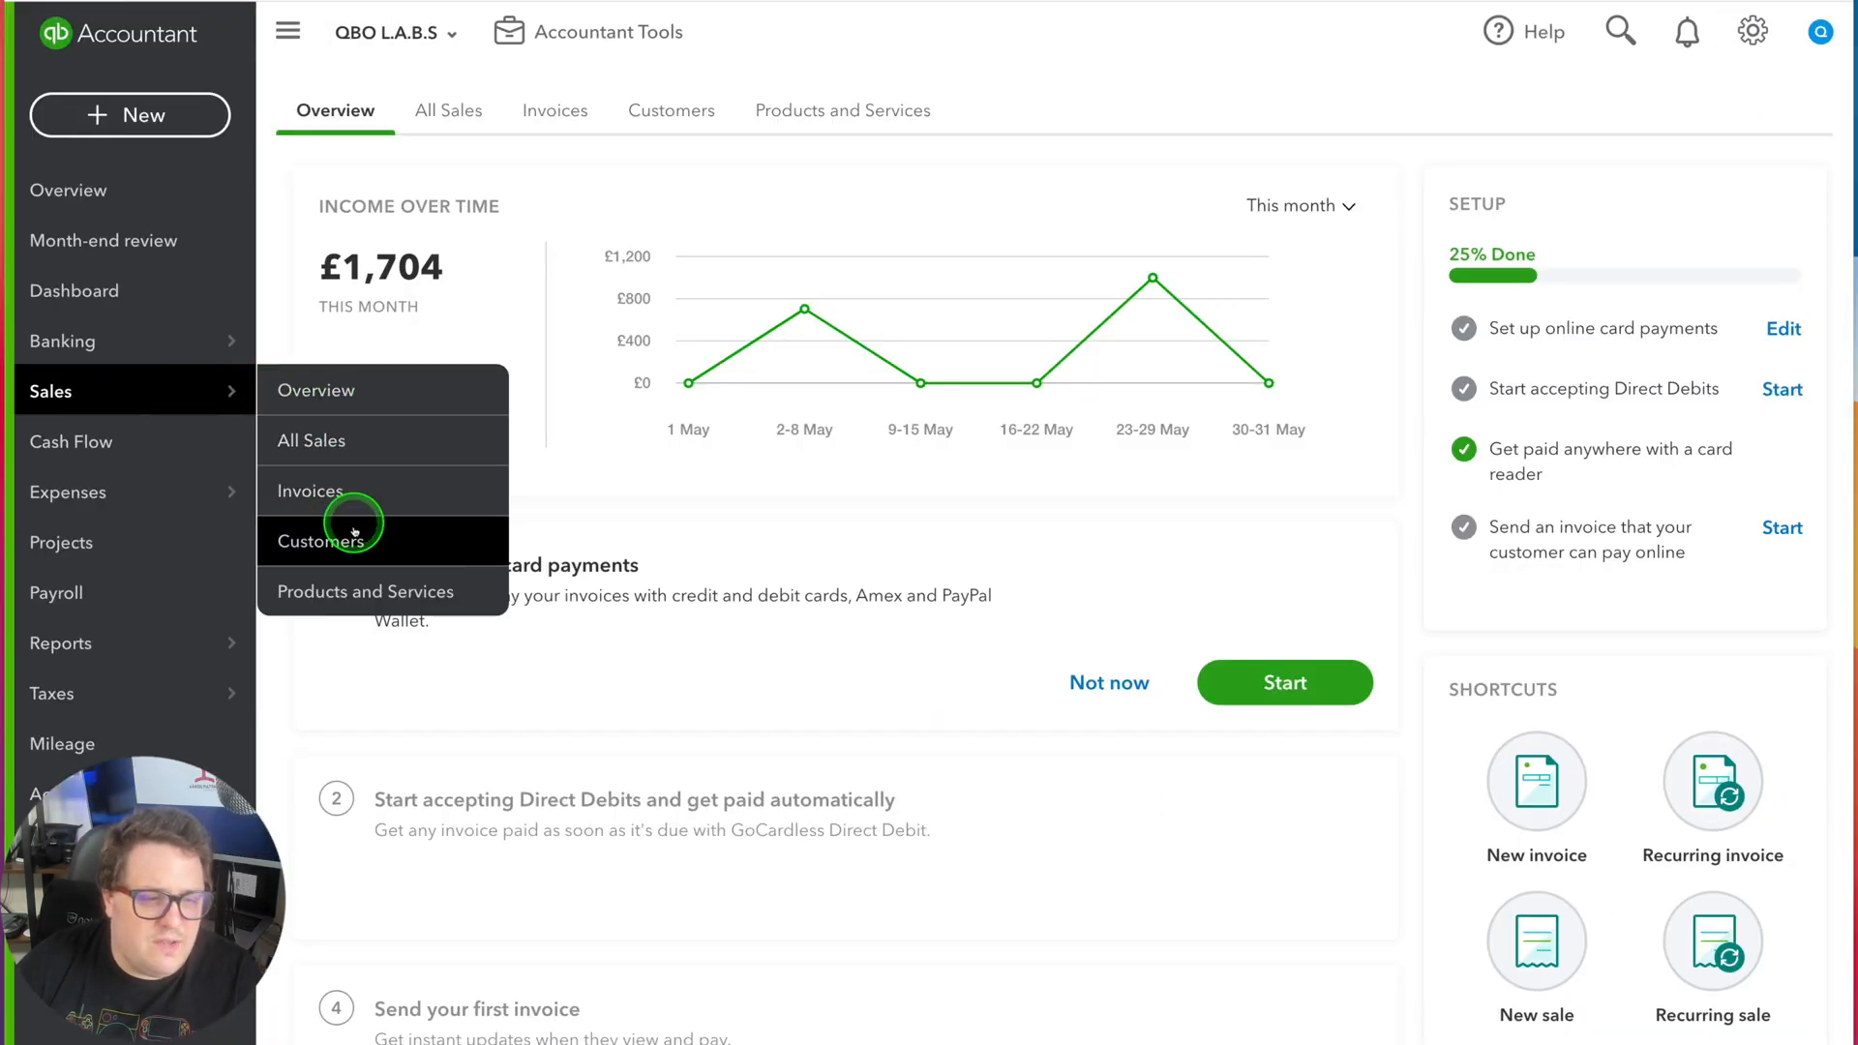
{"action": "left_click", "coordinate": [469, 116]}
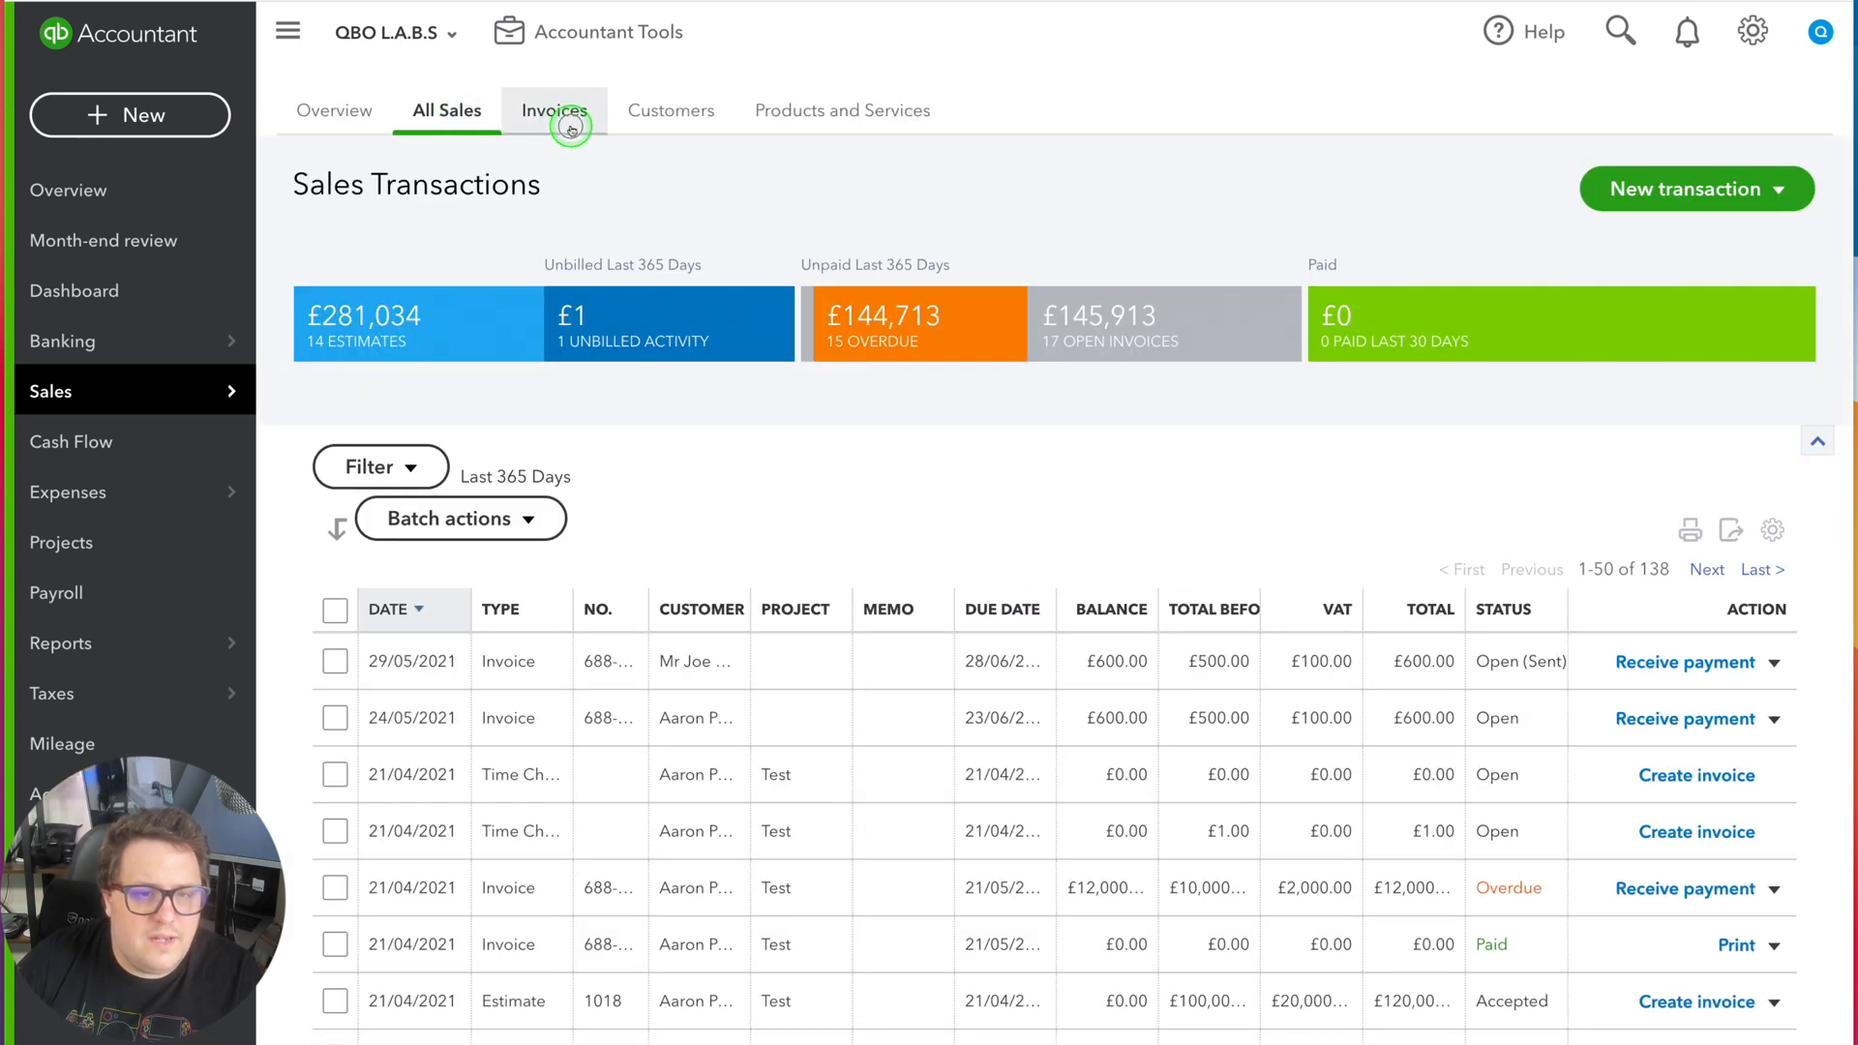
{"action": "left_click", "coordinate": [570, 129]}
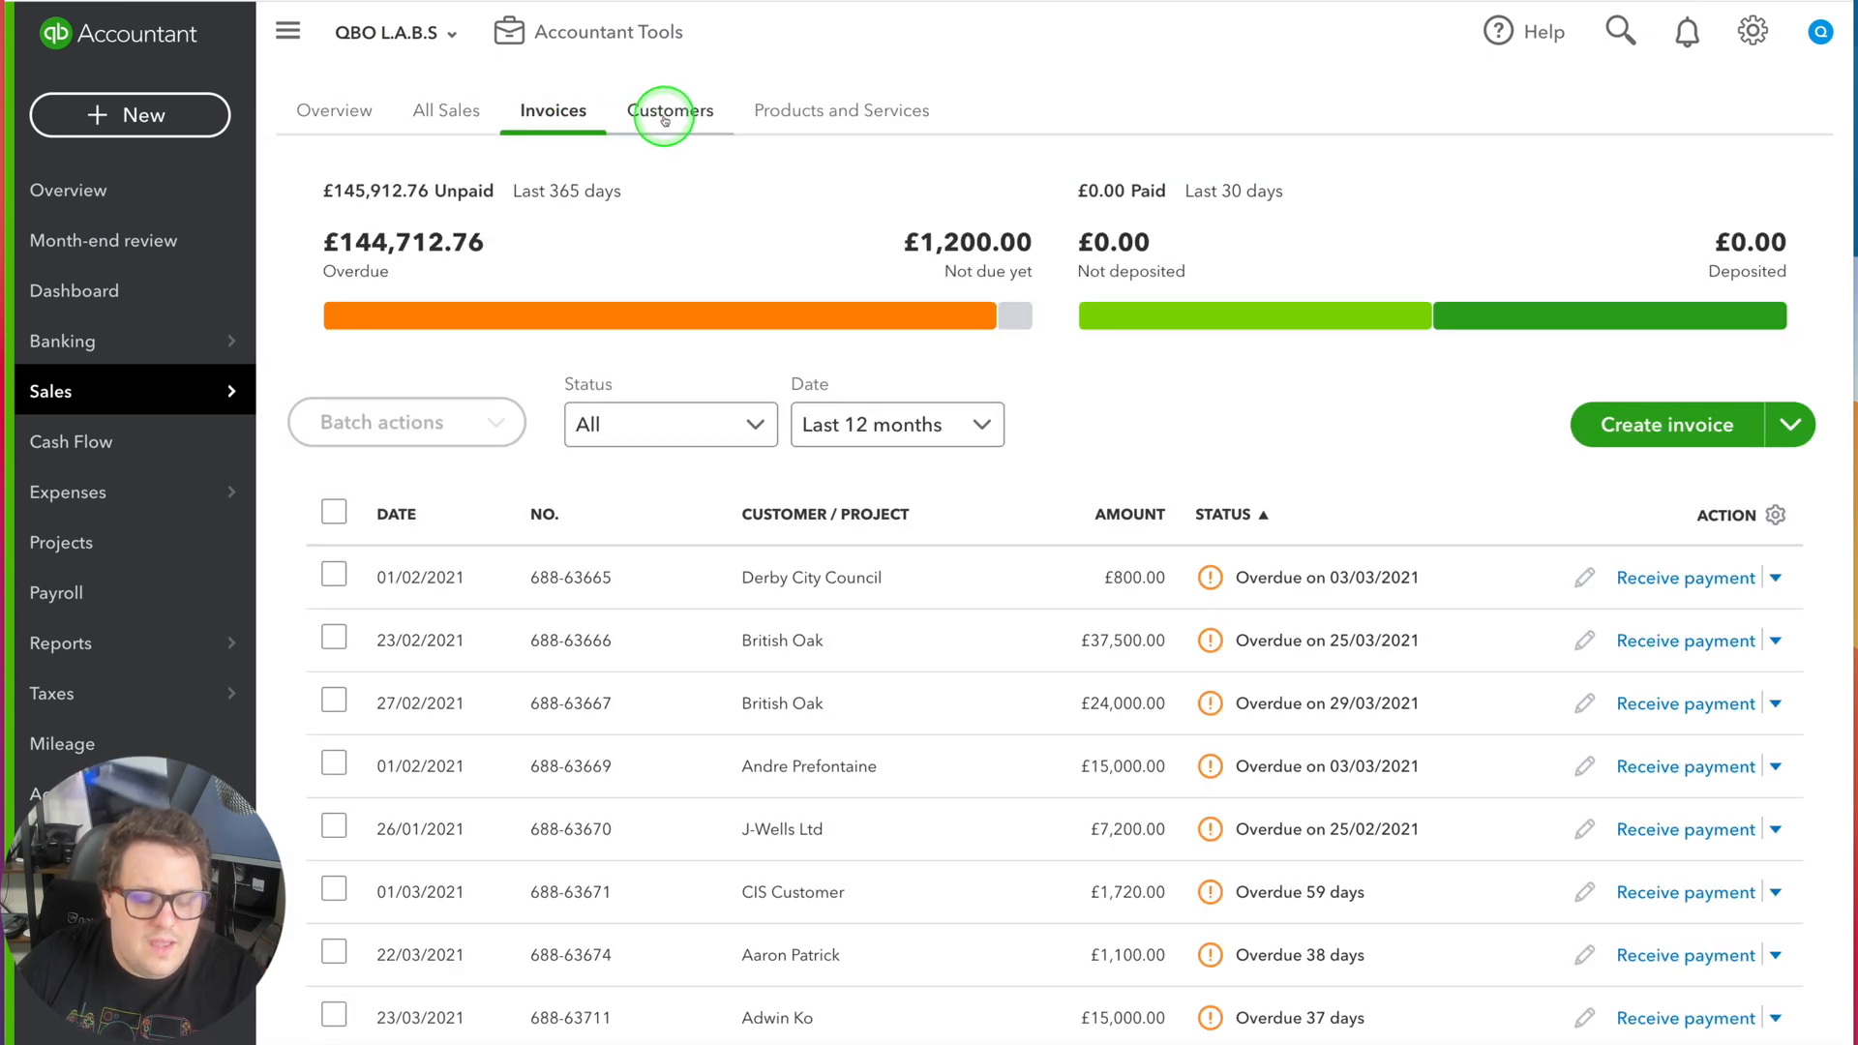
{"action": "left_click", "coordinate": [665, 116]}
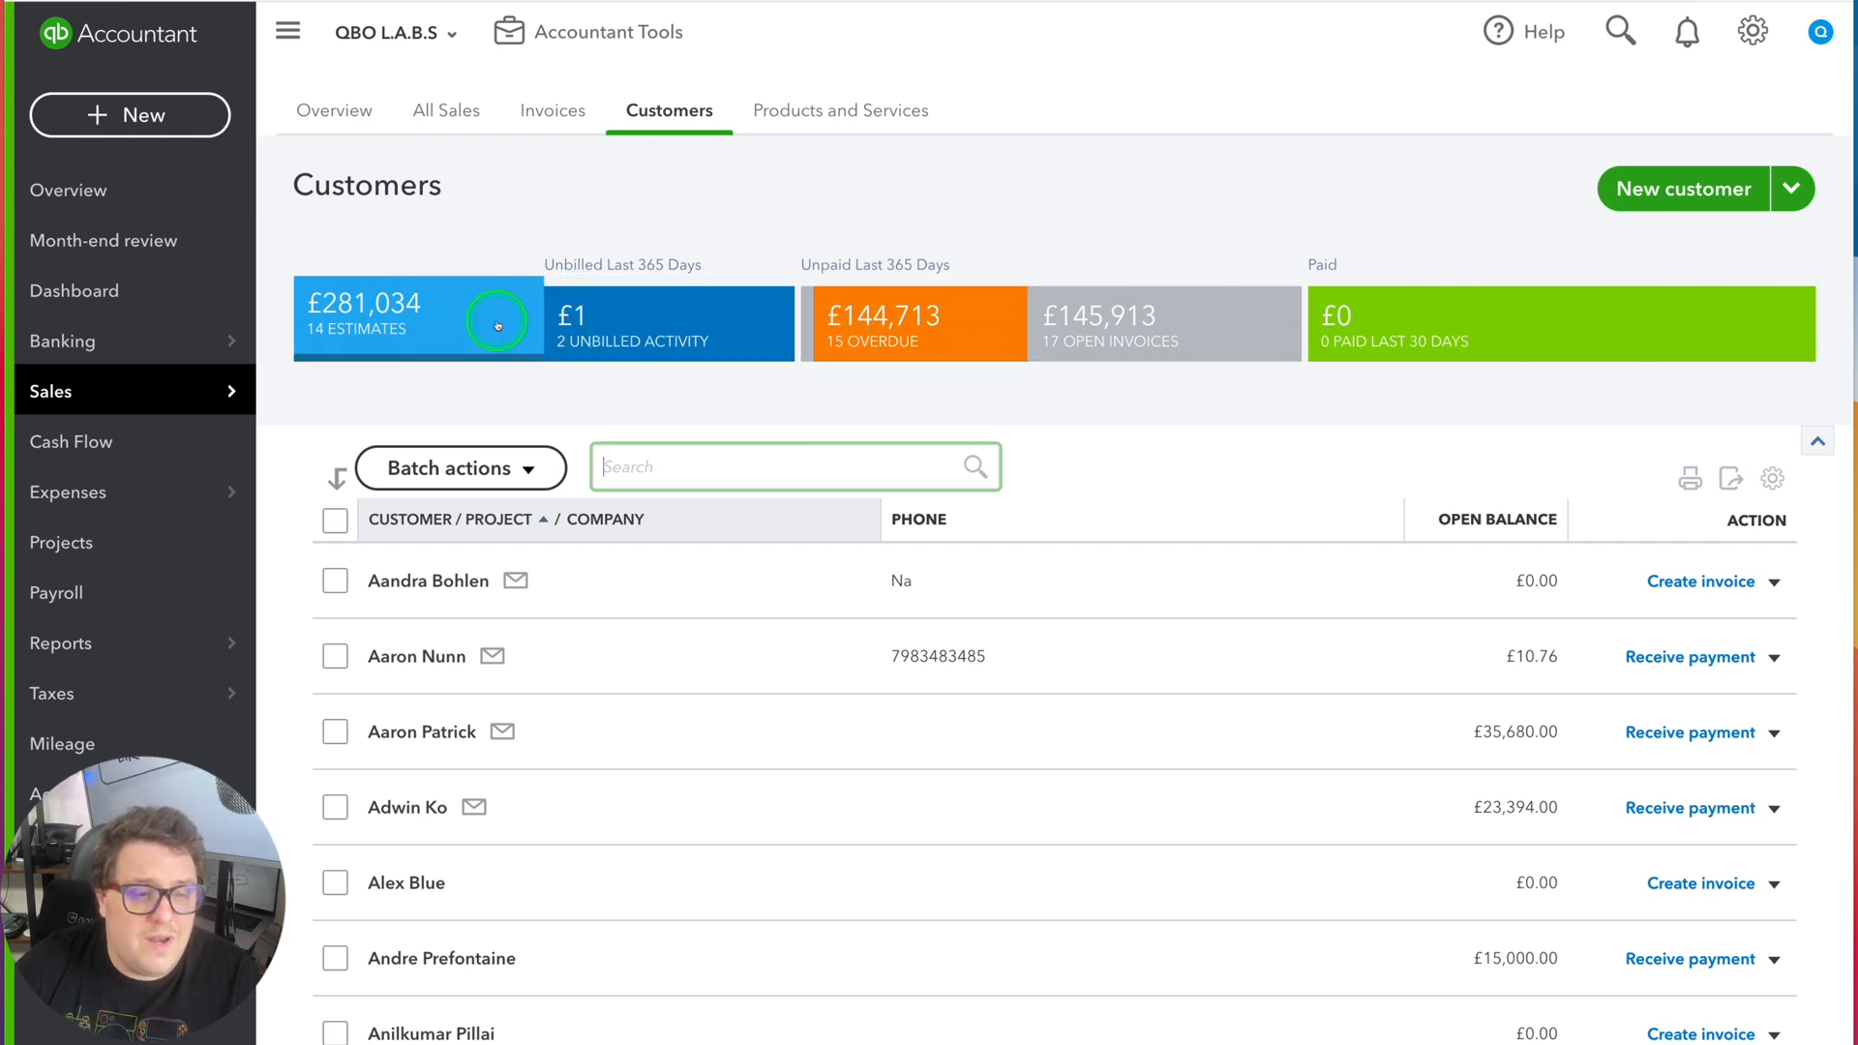
{"action": "left_click", "coordinate": [887, 330]}
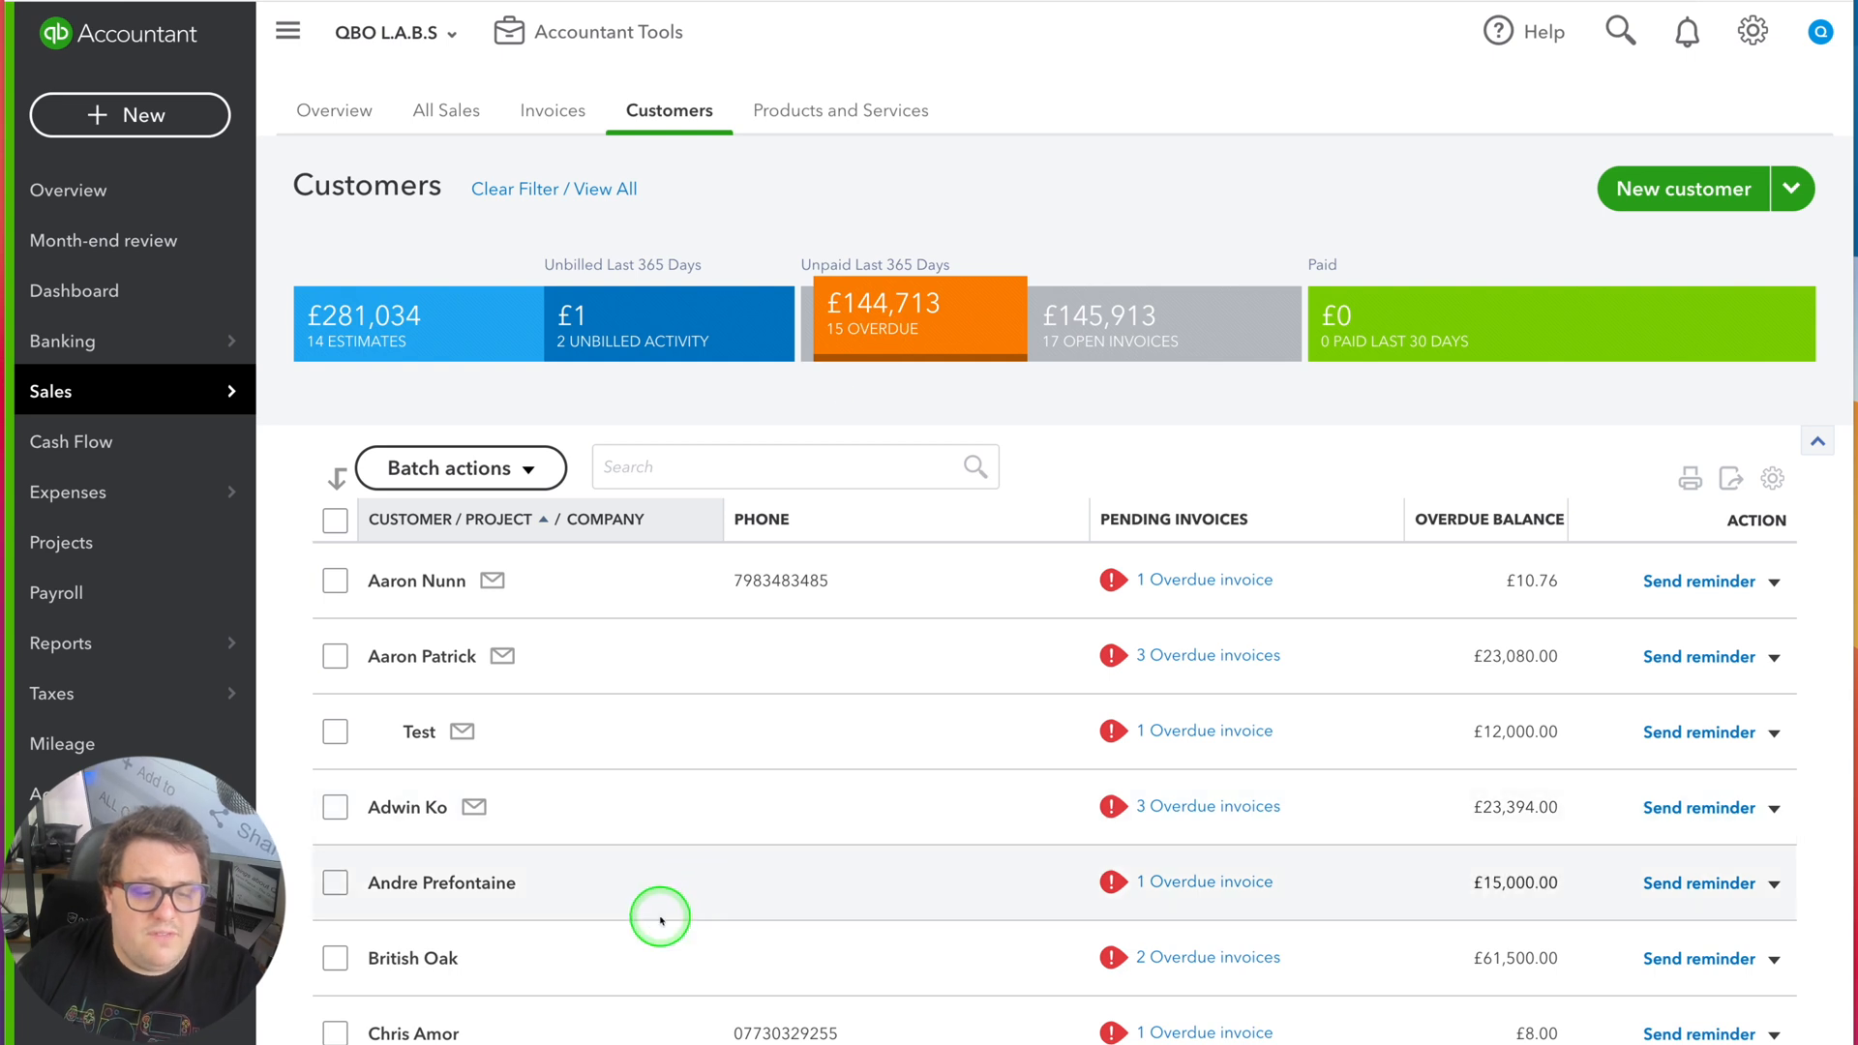
Open the overdue £15,000 invoice of the customer with one overdue invoice, set its Ebay Sales rate to 7,500, and save it
{"action": "left_click", "coordinate": [383, 876]}
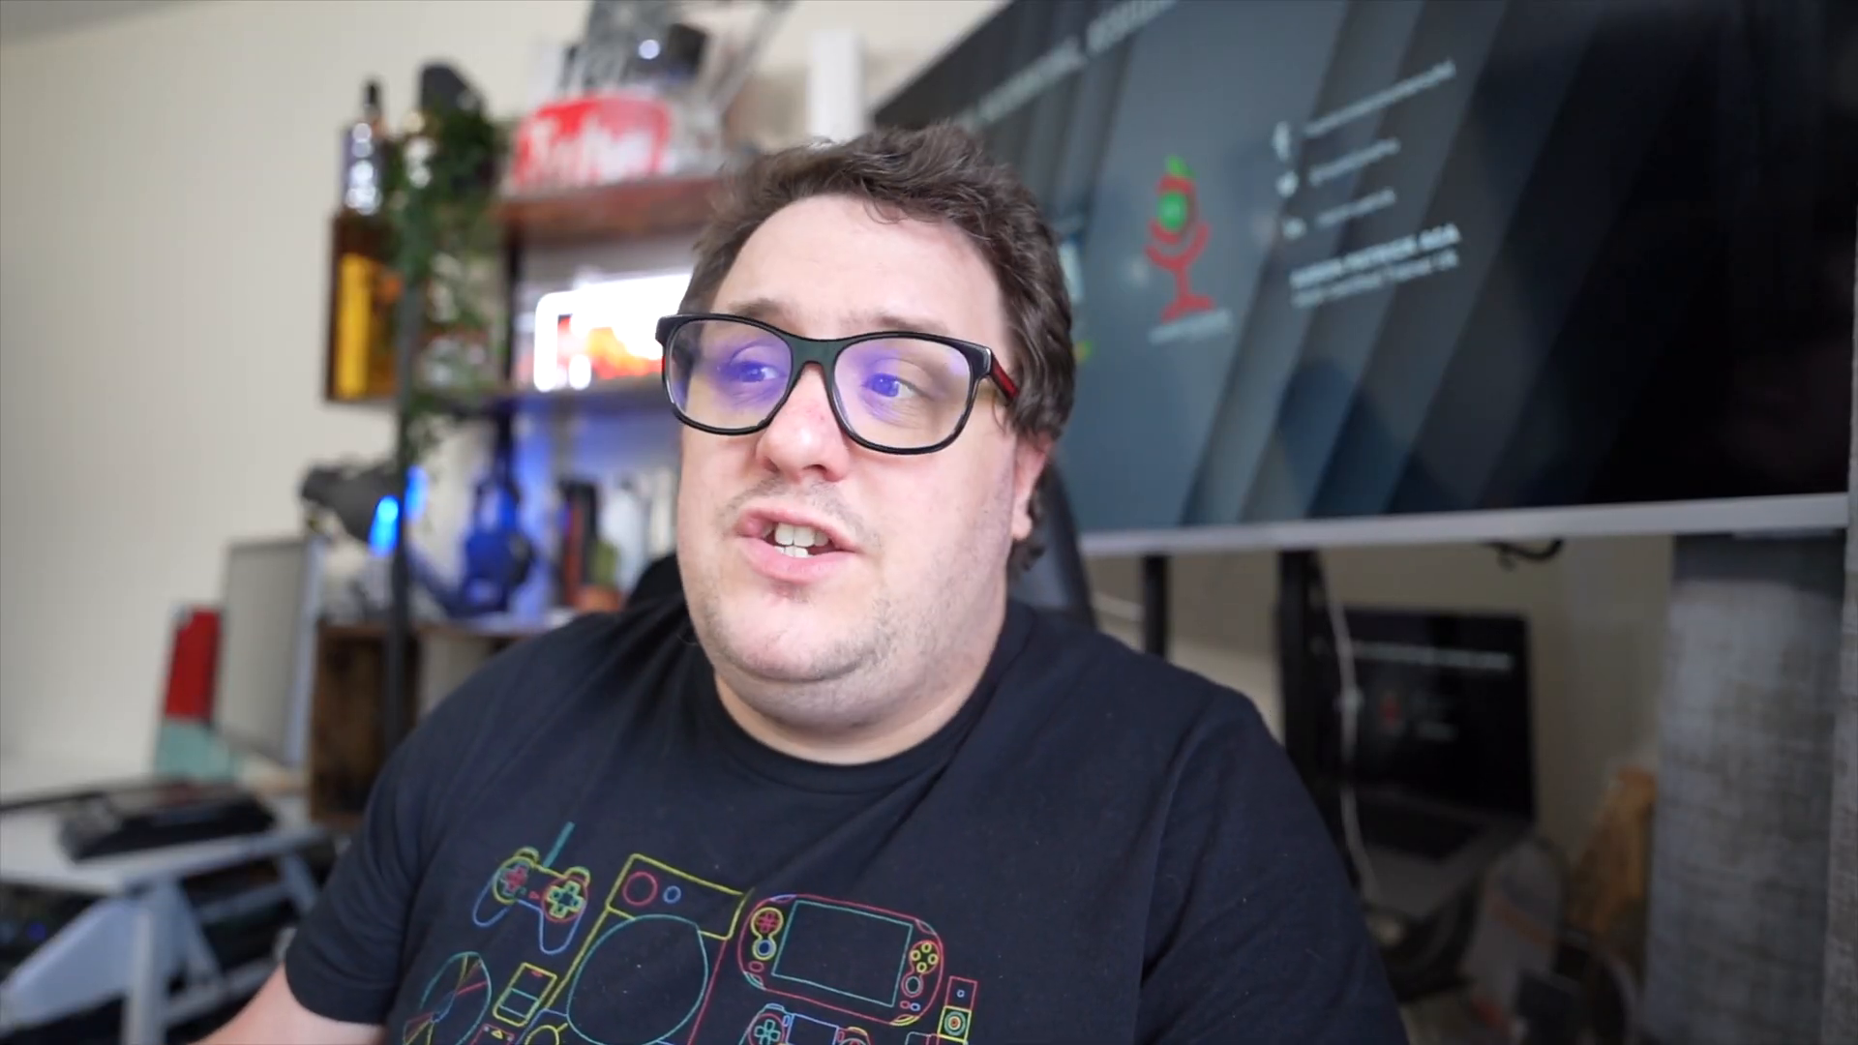
{"action": "left_click", "coordinate": [781, 666]}
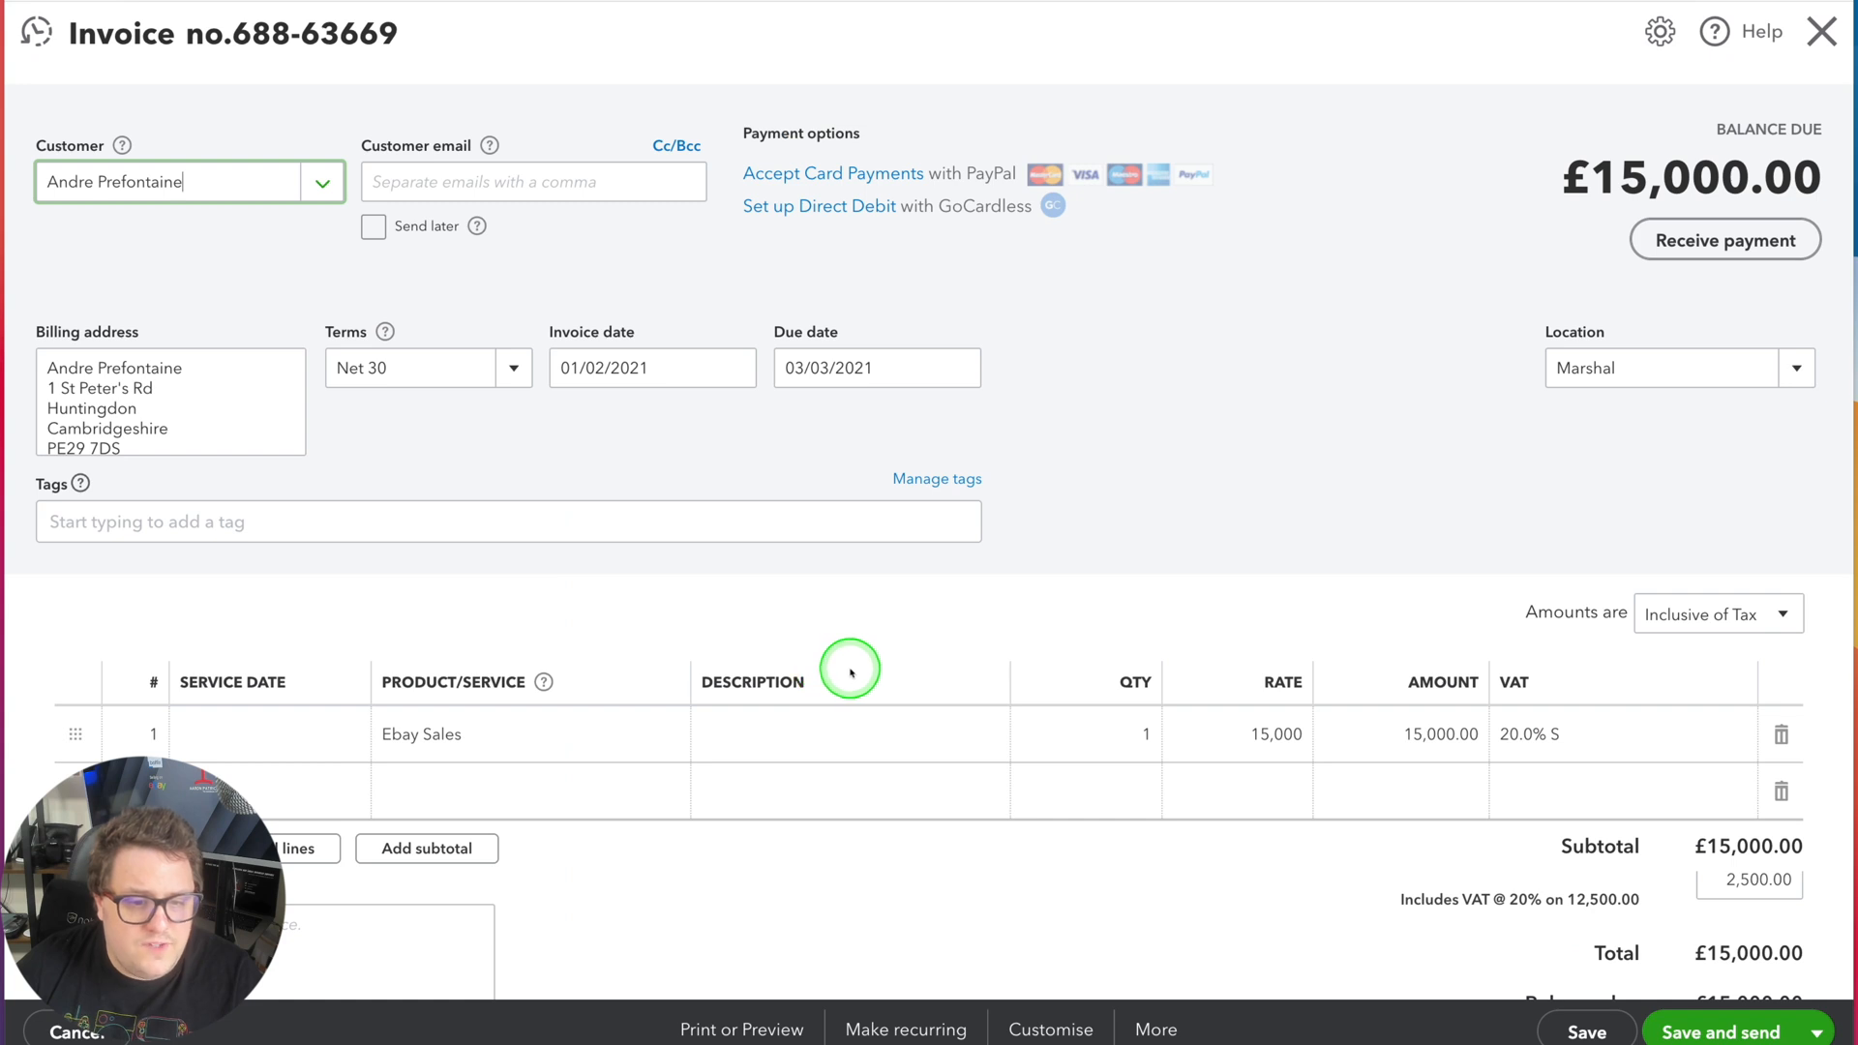
{"action": "left_click", "coordinate": [1273, 738]}
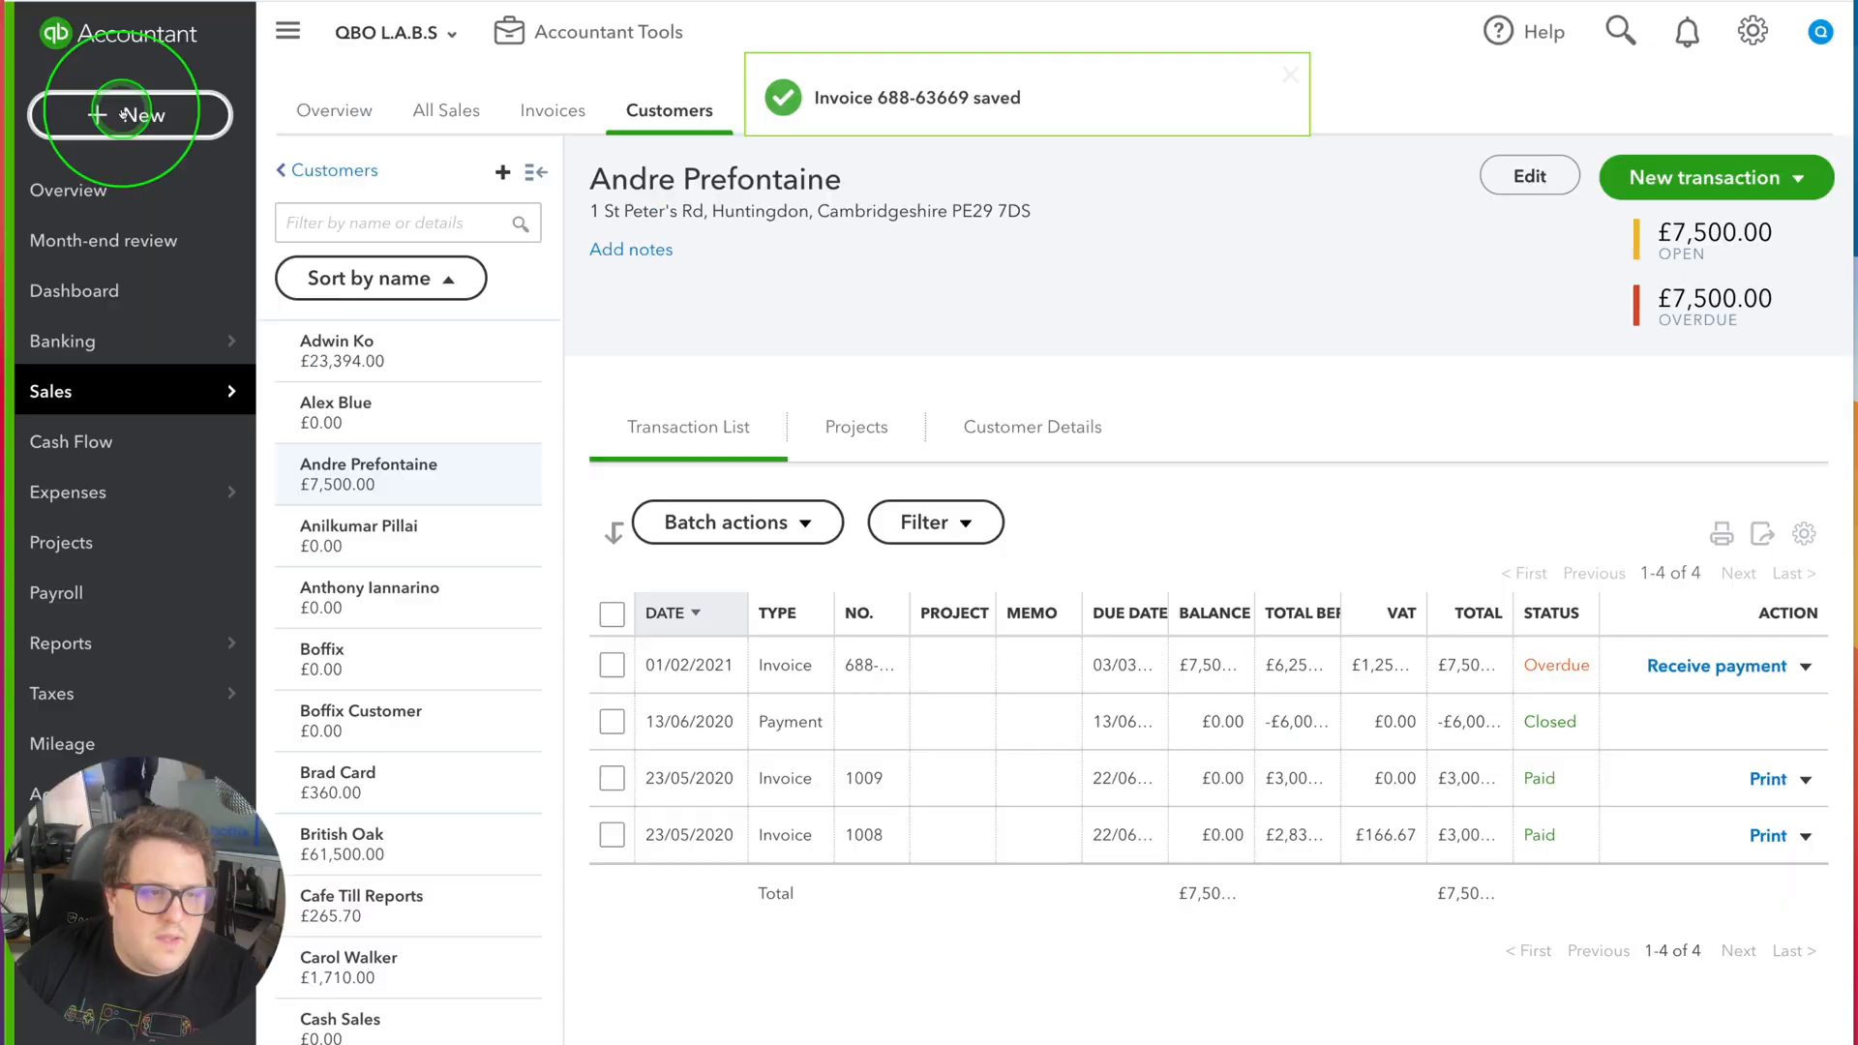
Start a new expense with Amazon as the payee
{"action": "left_click", "coordinate": [122, 114]}
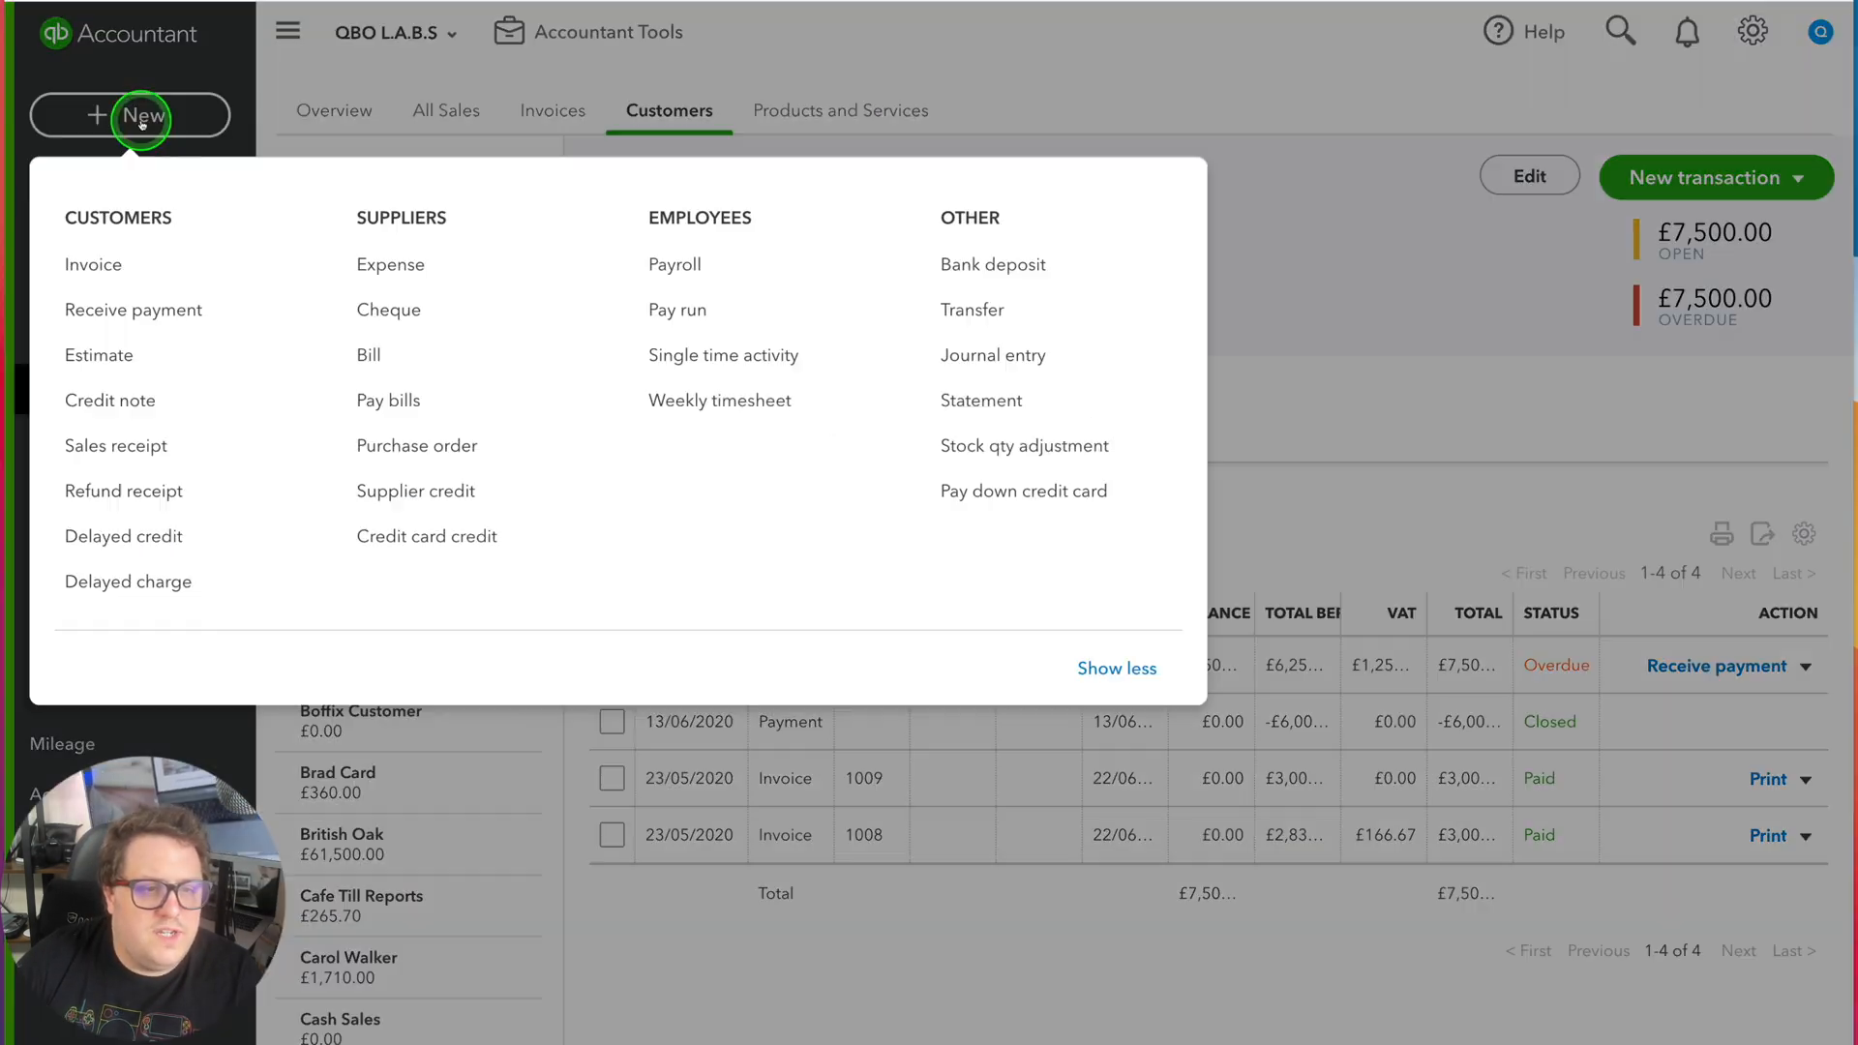
{"action": "left_click", "coordinate": [440, 261]}
{"action": "left_click", "coordinate": [77, 167]}
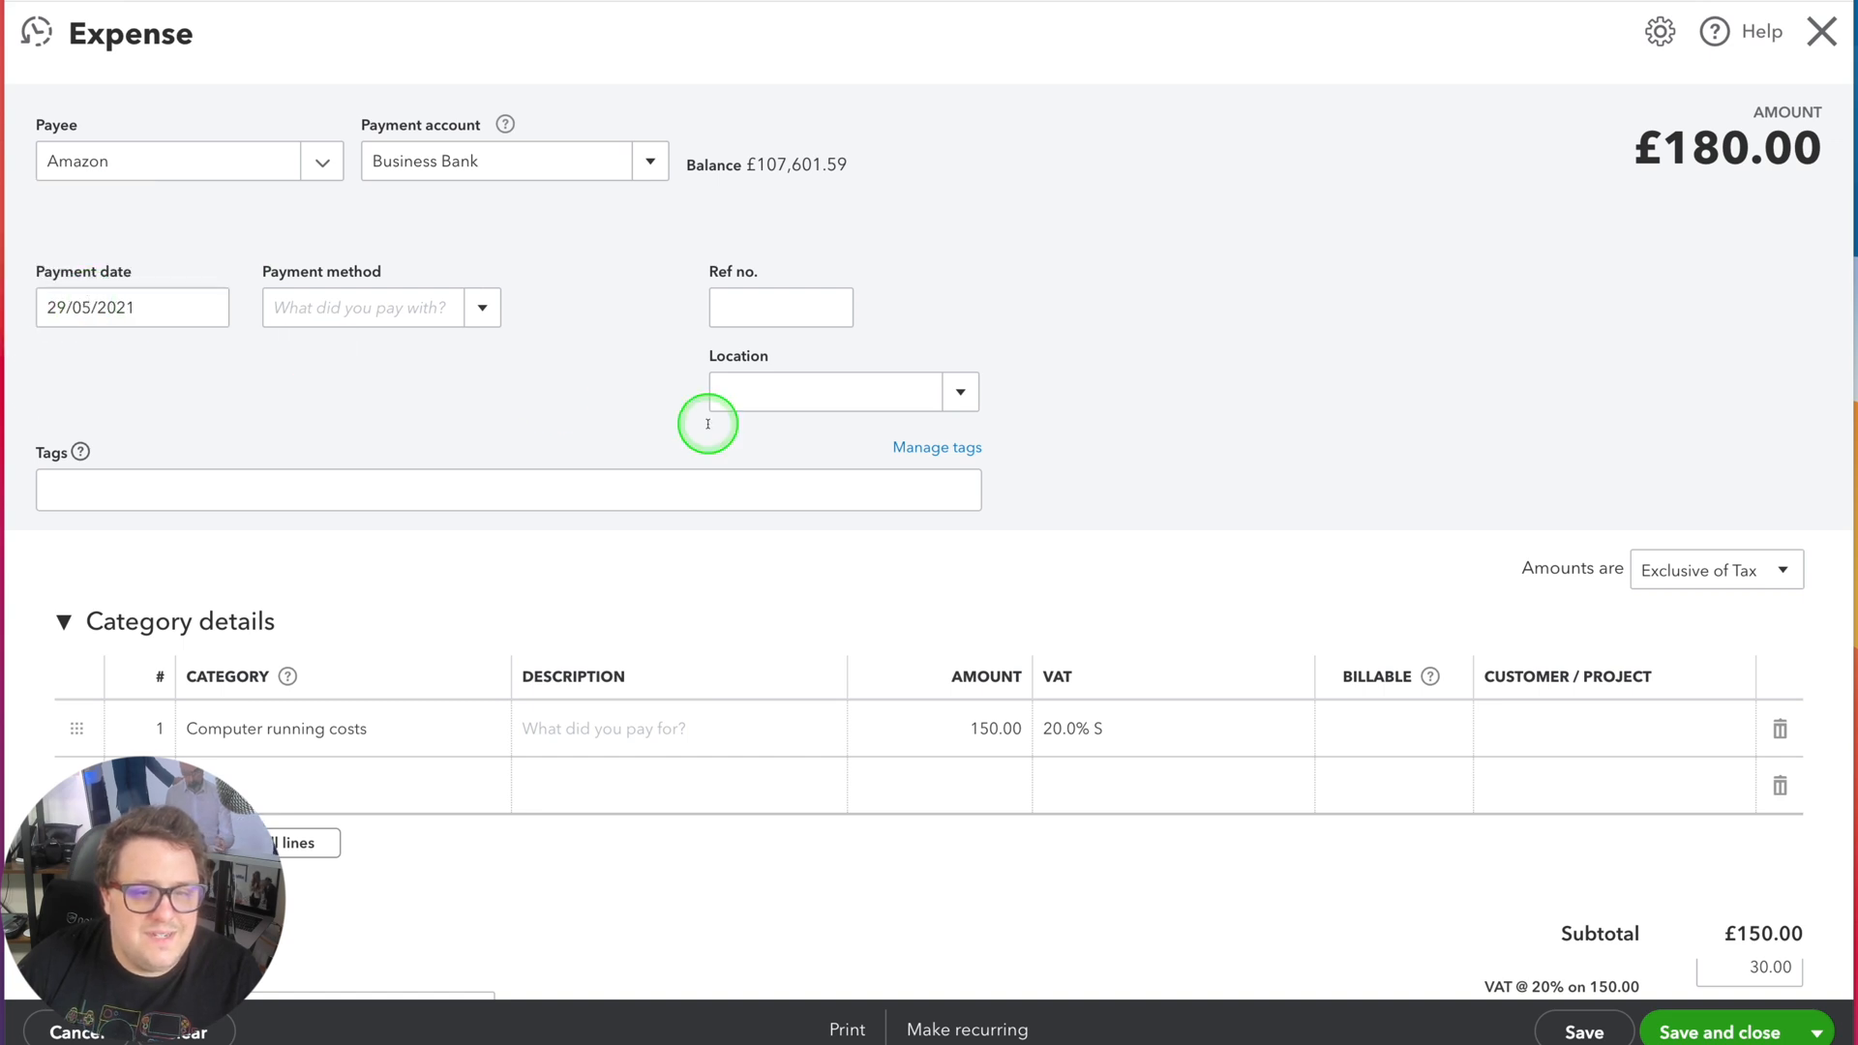
Set the first expense line to category Miscellaneous, amount 50 and VAT code 20.0% S
{"action": "scroll", "coordinate": [795, 404], "scroll_direction": "down", "scroll_amount": 1}
{"action": "left_click", "coordinate": [402, 650]}
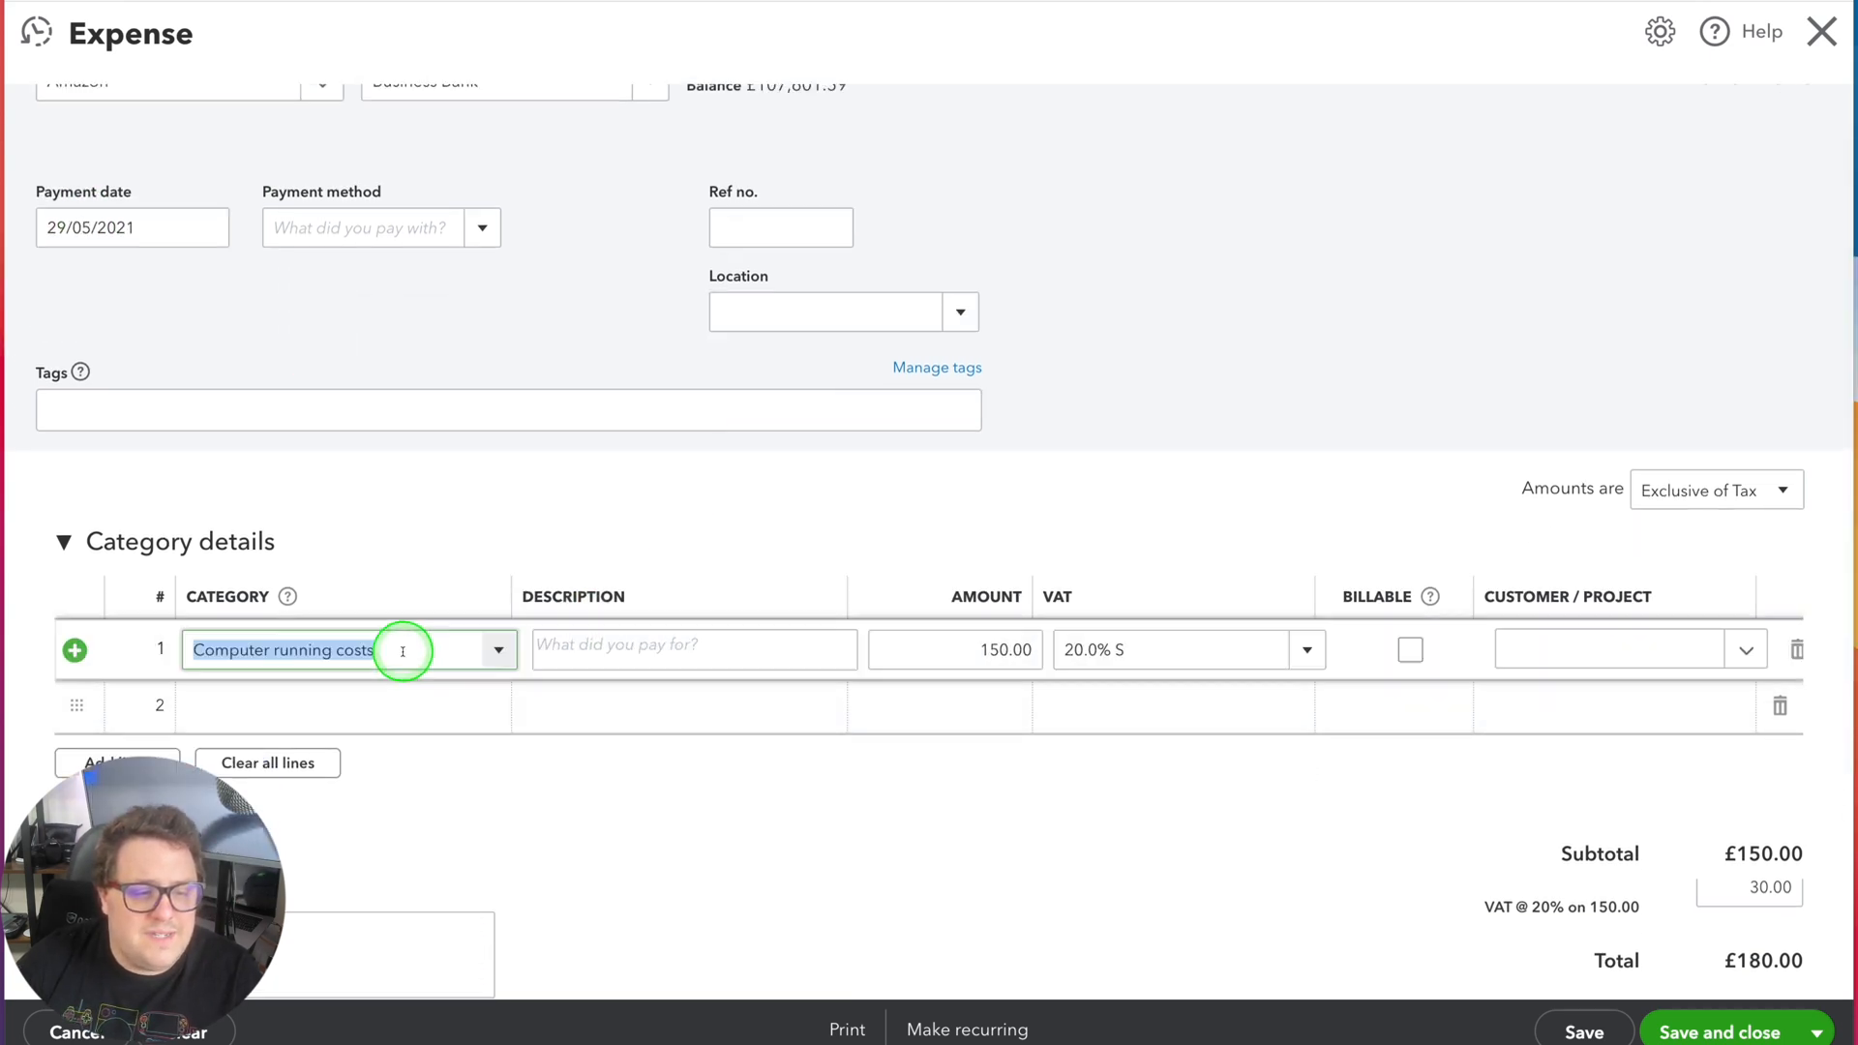
{"action": "left_click", "coordinate": [514, 652]}
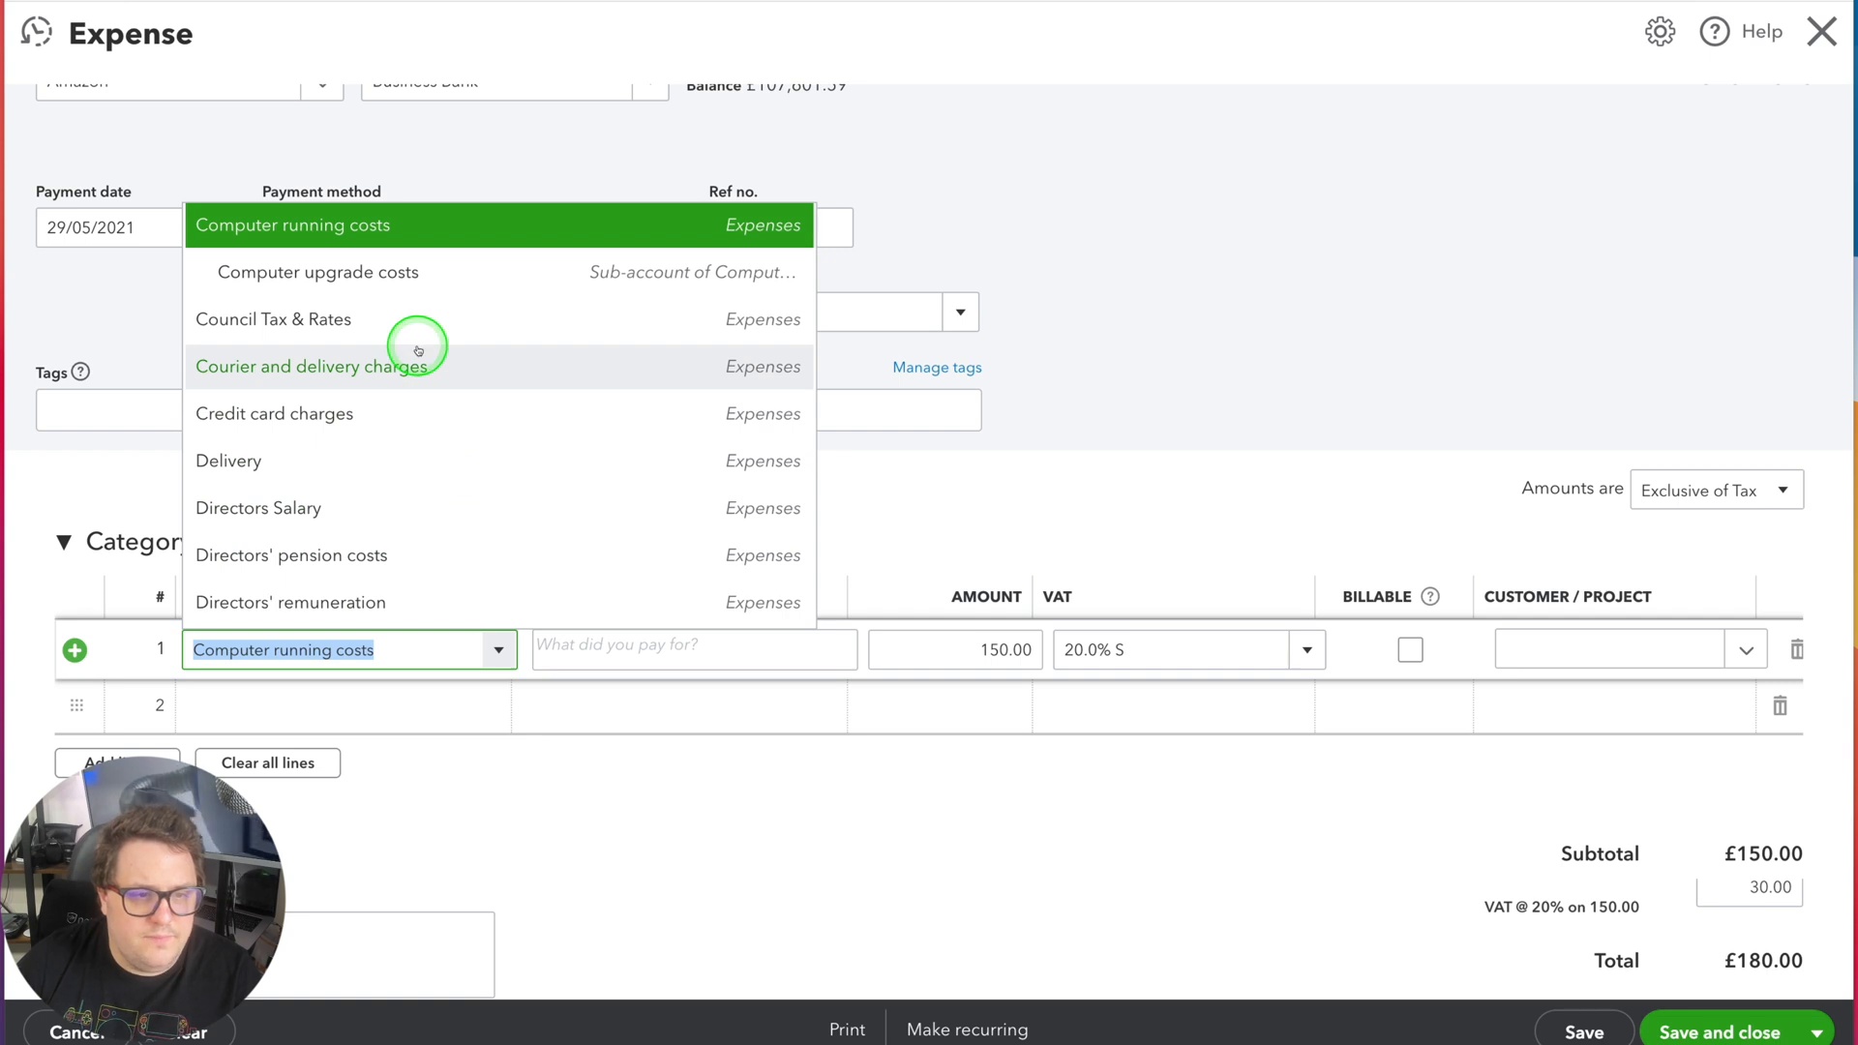
{"action": "type", "text": "20"}
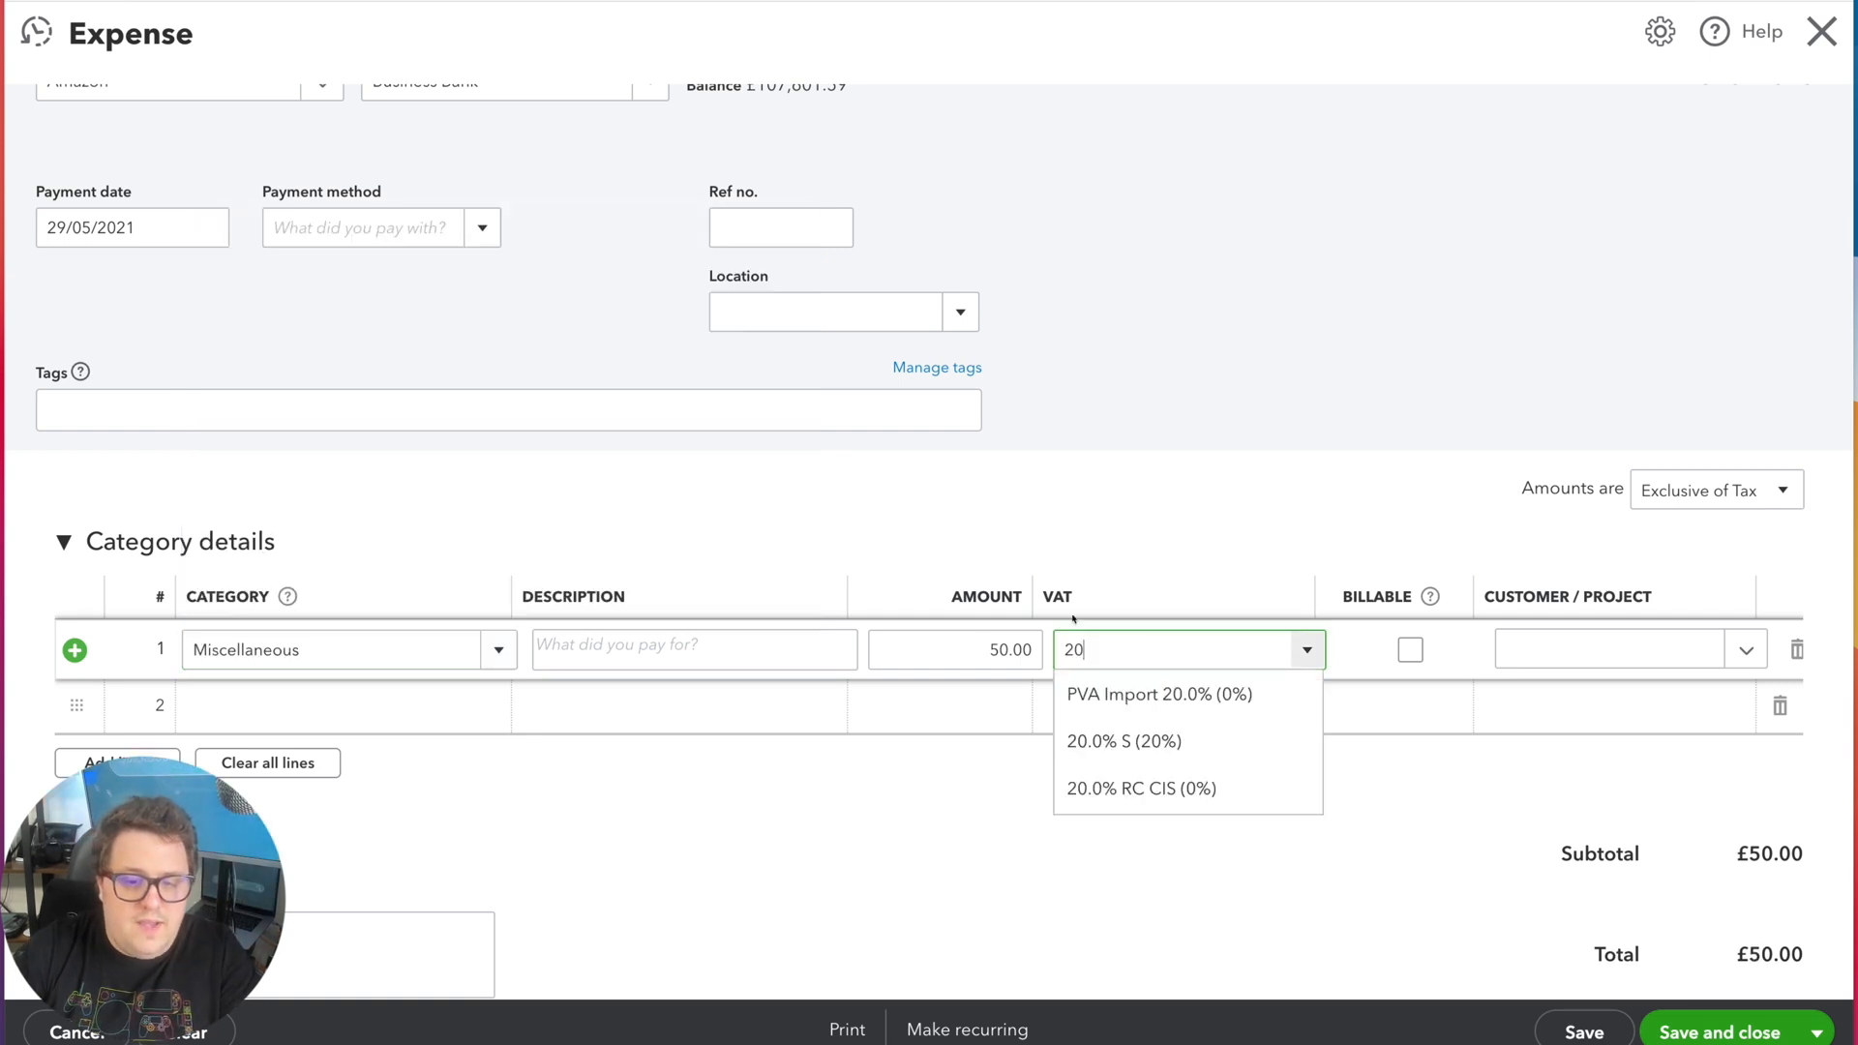
{"action": "key", "text": "Down"}
{"action": "key", "text": "Return"}
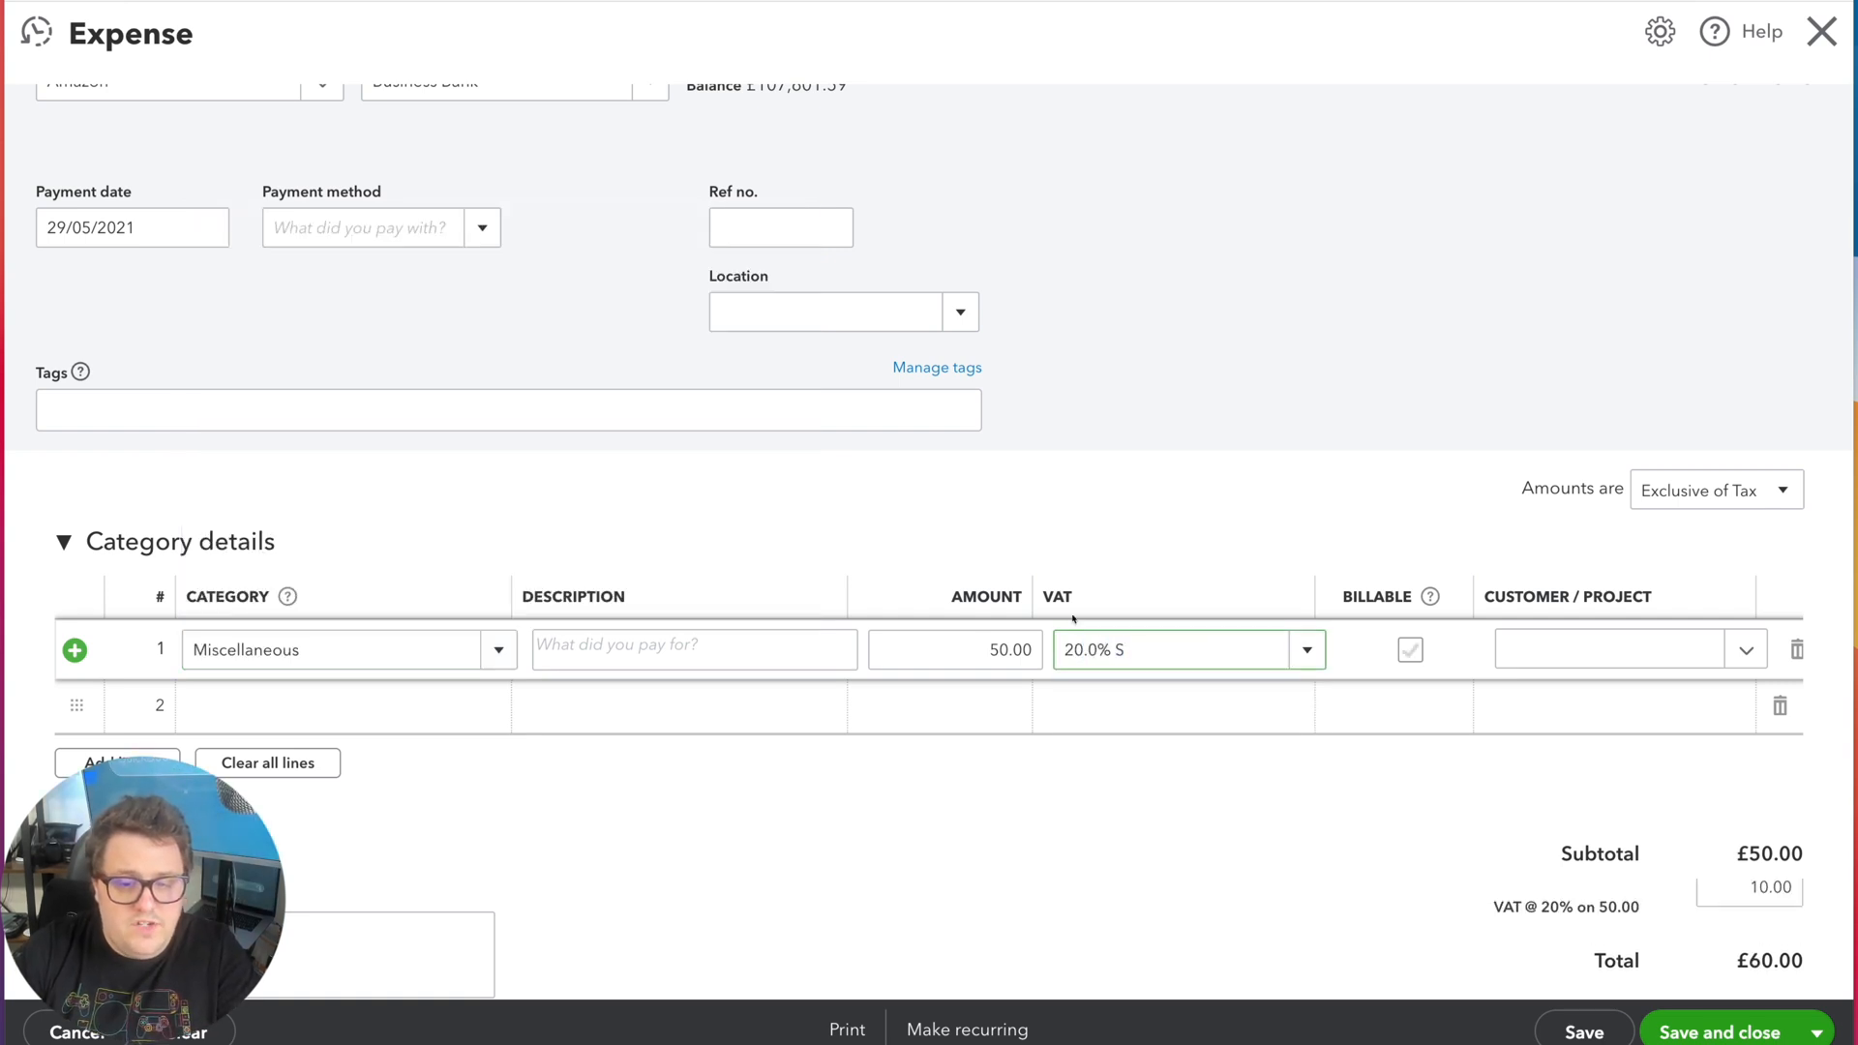
Check the attachments area of the expense, and save and close the expense
{"action": "scroll", "coordinate": [1072, 617], "scroll_direction": "down", "scroll_amount": 3}
{"action": "left_click", "coordinate": [323, 895]}
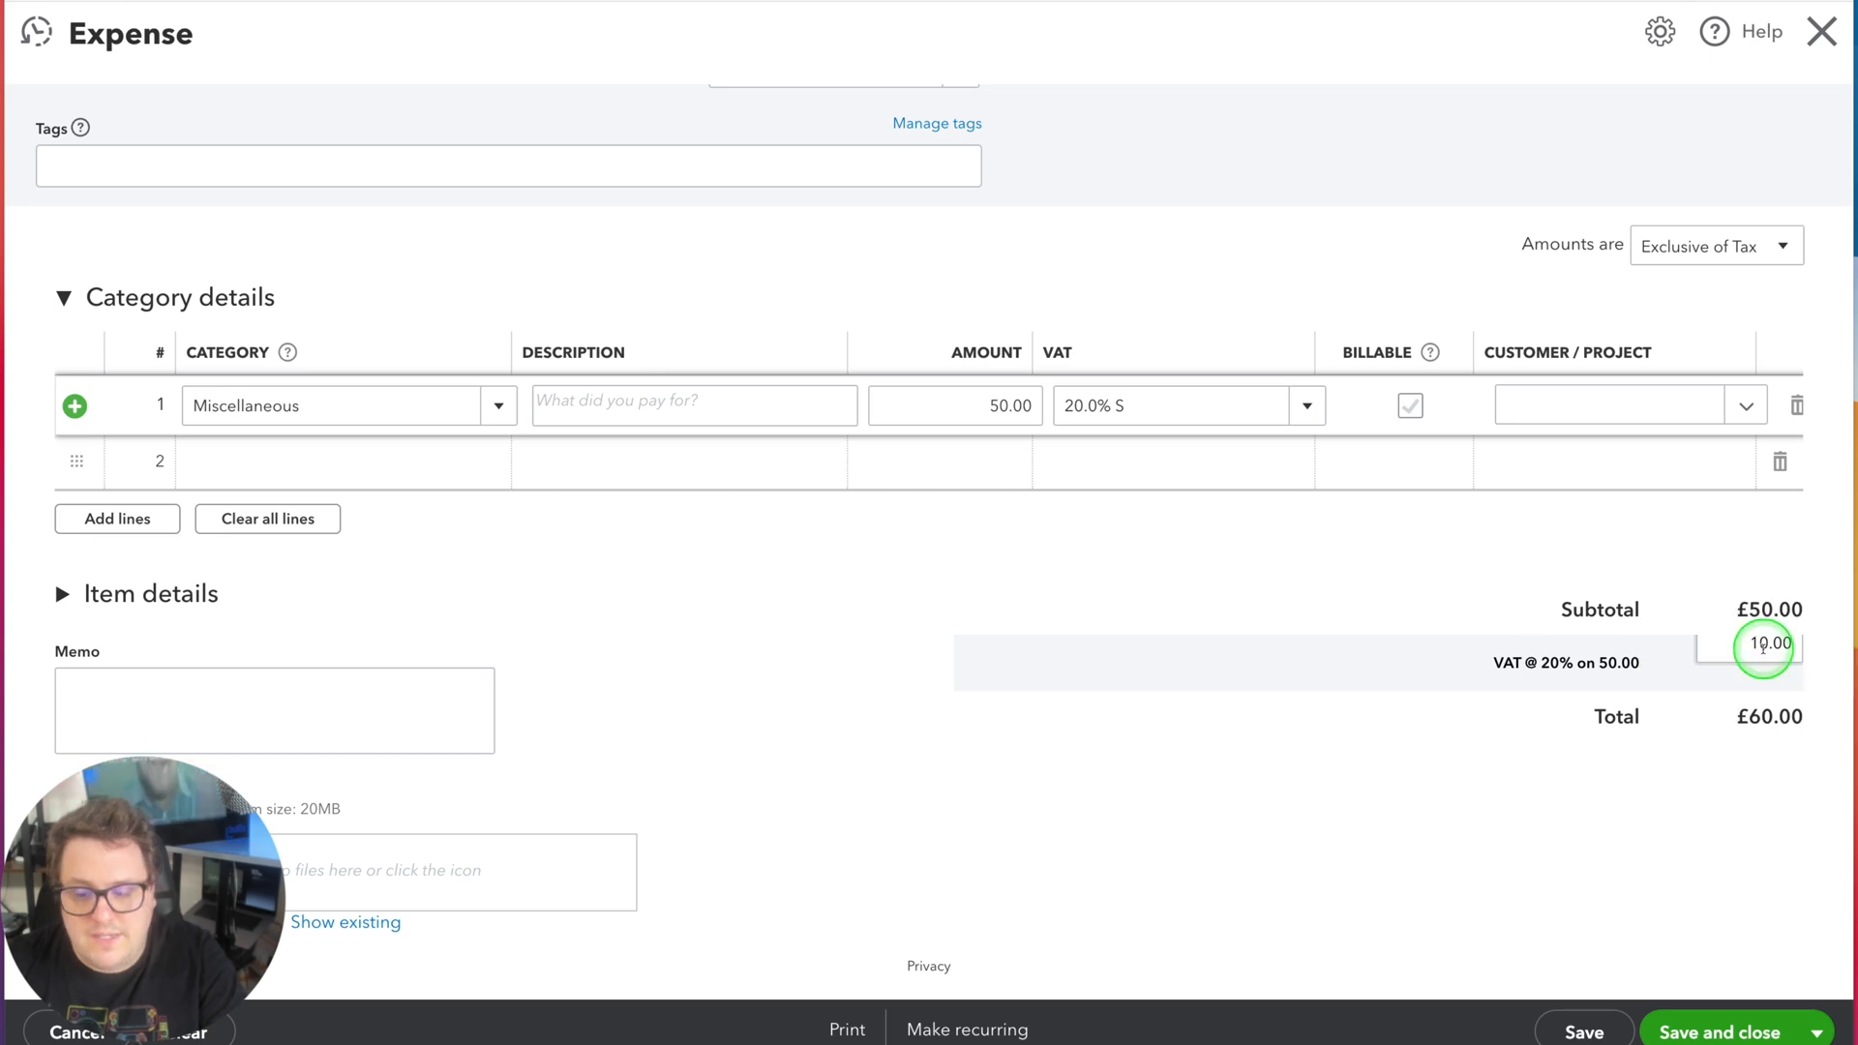
{"action": "left_click", "coordinate": [1735, 1033]}
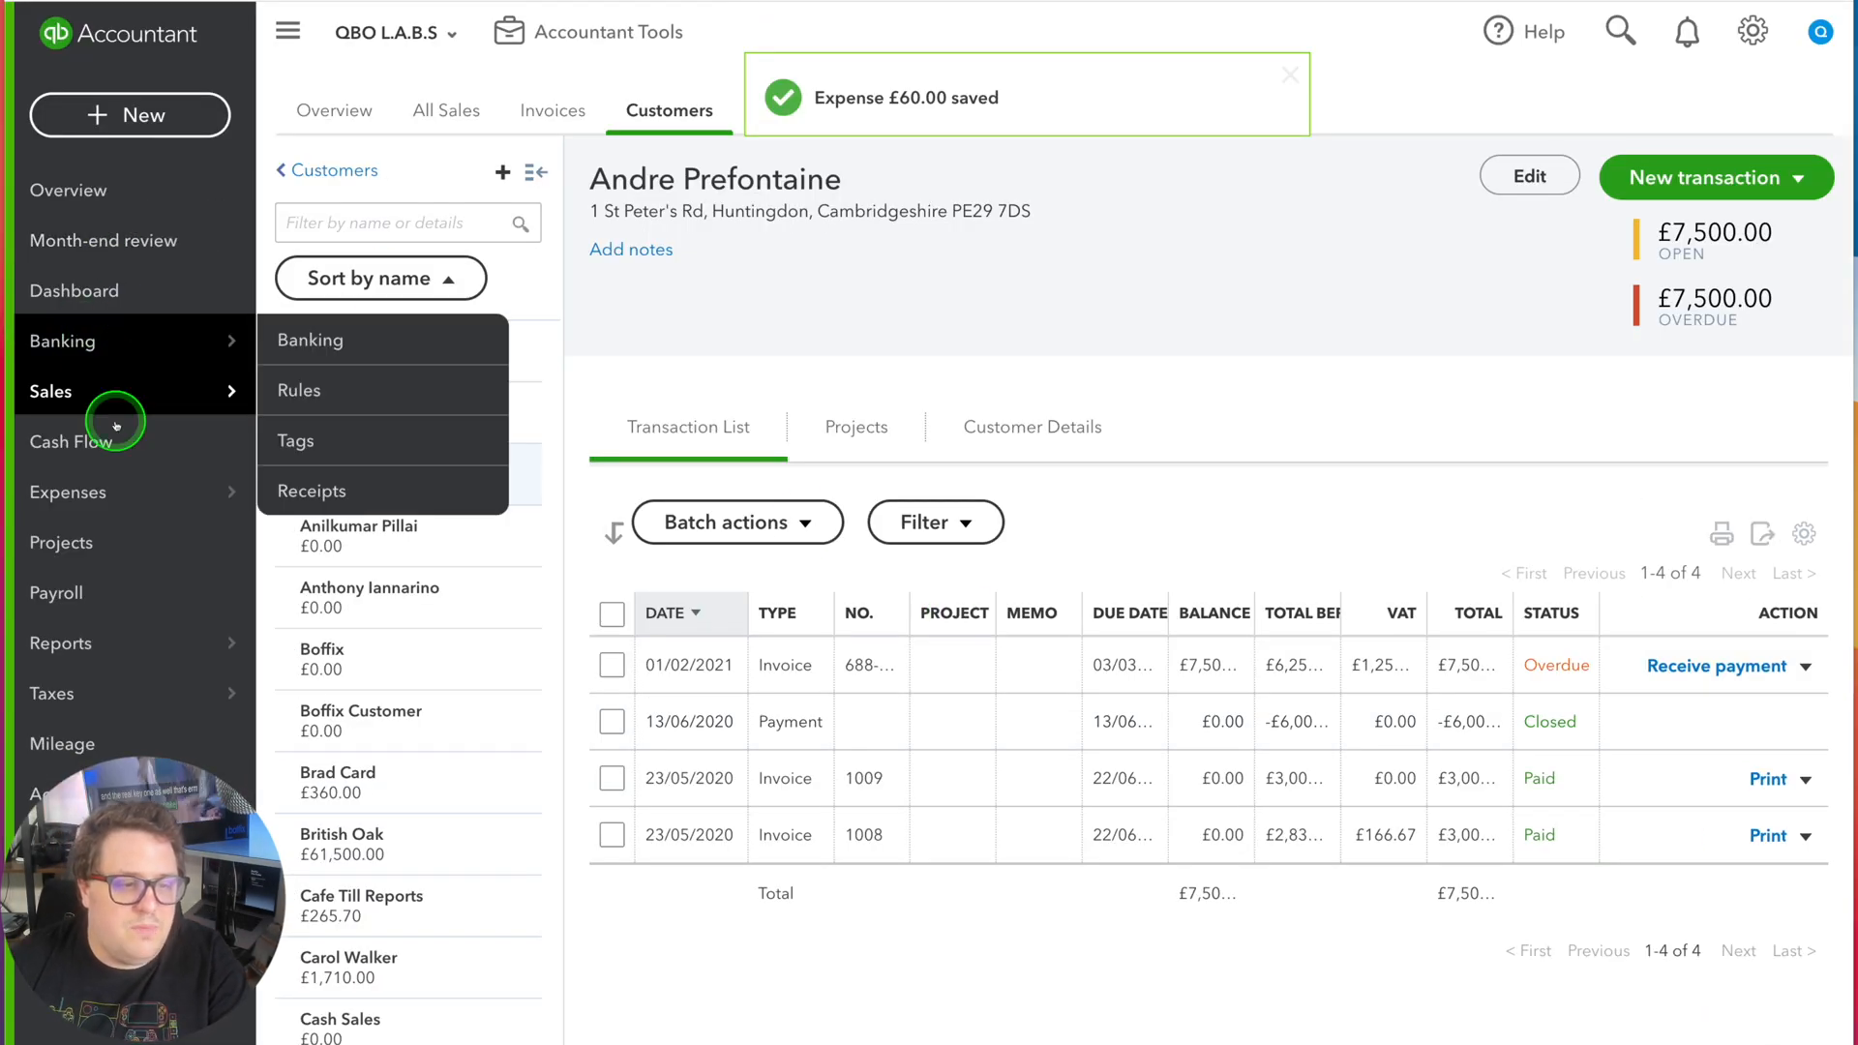
Review the expense transactions and the suppliers list, and open the supplier BP to see its transactions
{"action": "mouse_move", "coordinate": [122, 482]}
{"action": "left_click", "coordinate": [342, 493]}
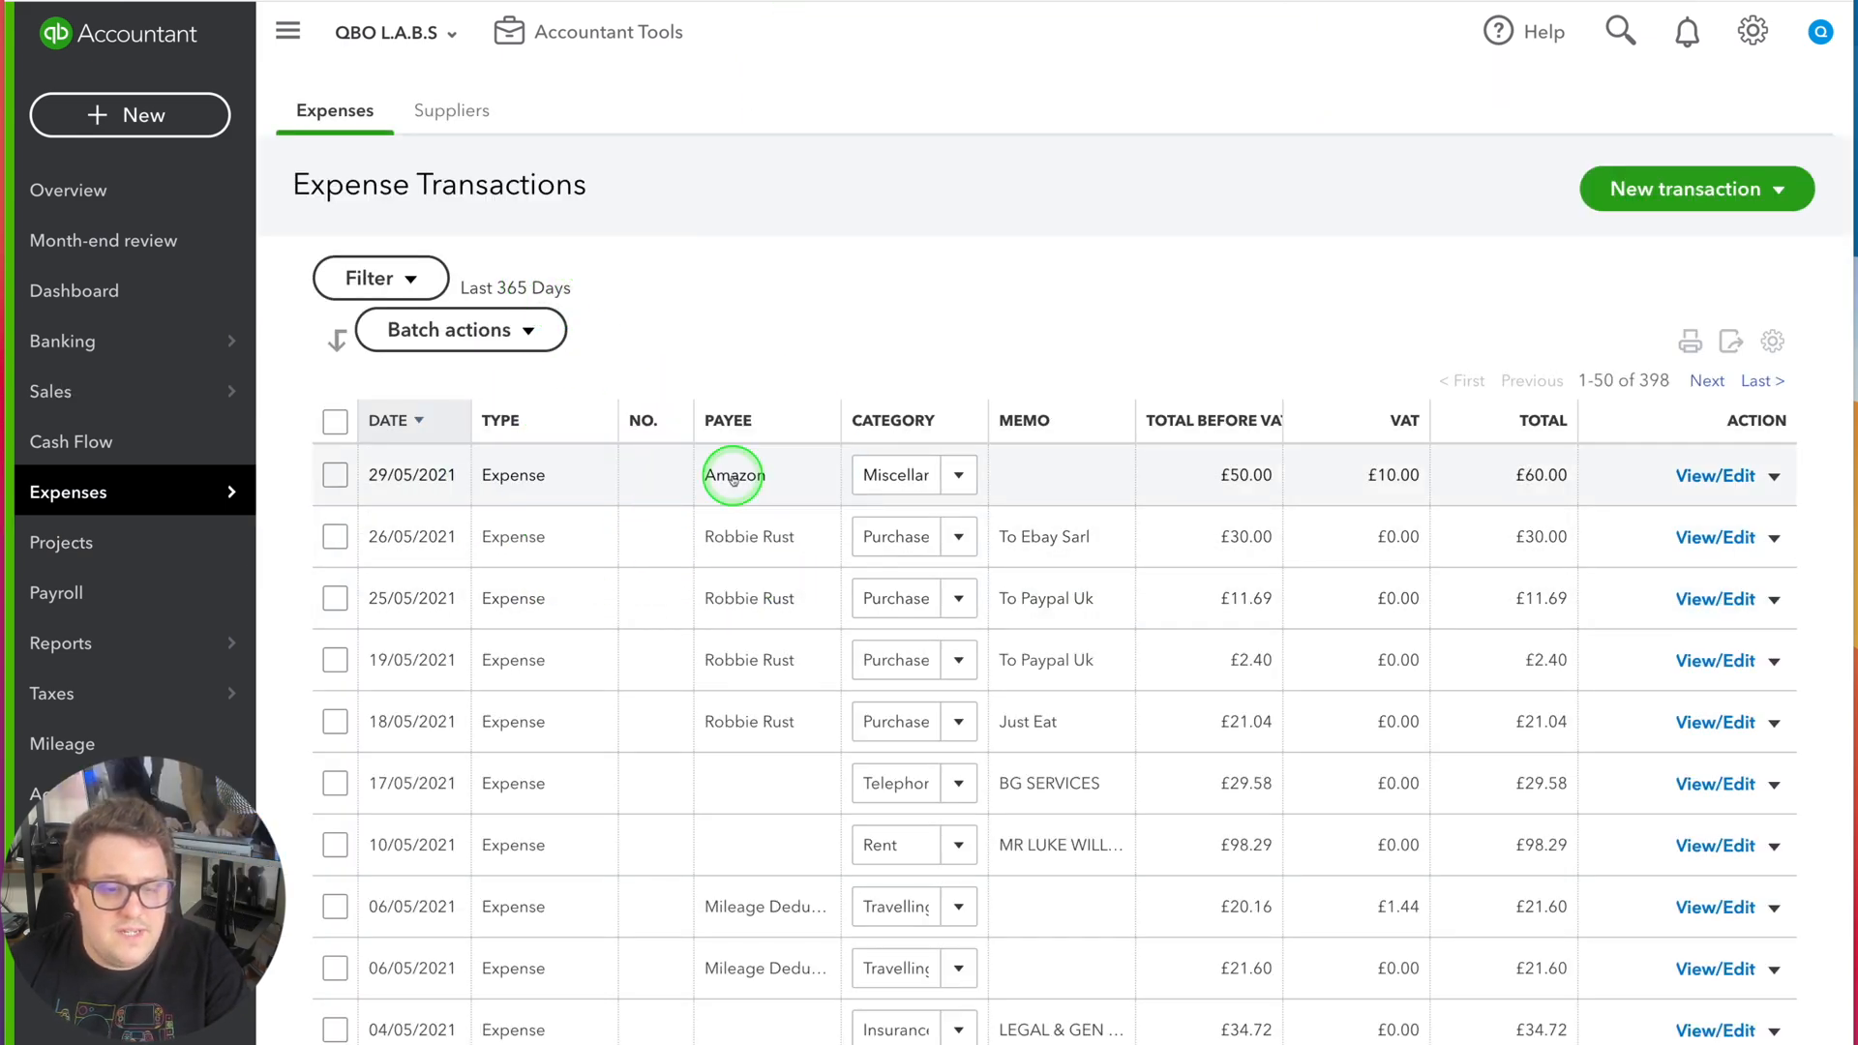
{"action": "left_click", "coordinate": [448, 109]}
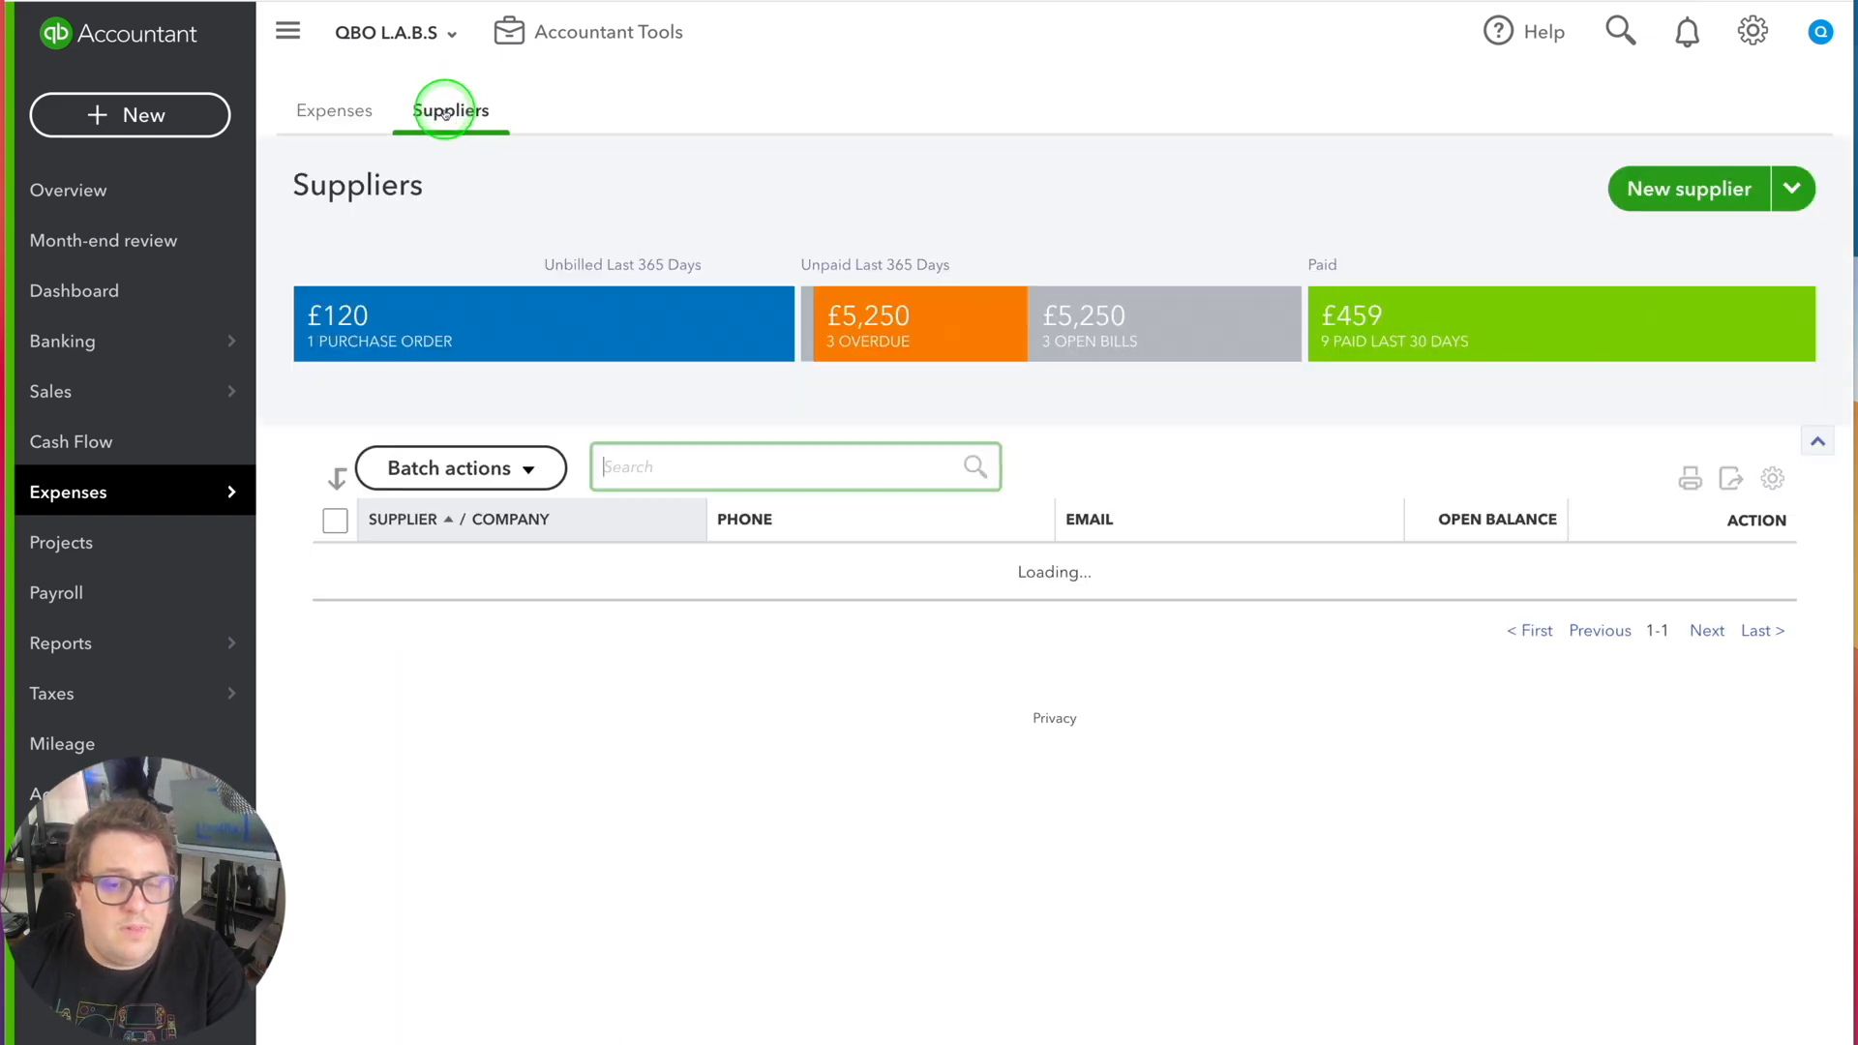
{"action": "scroll", "coordinate": [1001, 640], "scroll_direction": "down", "scroll_amount": 5}
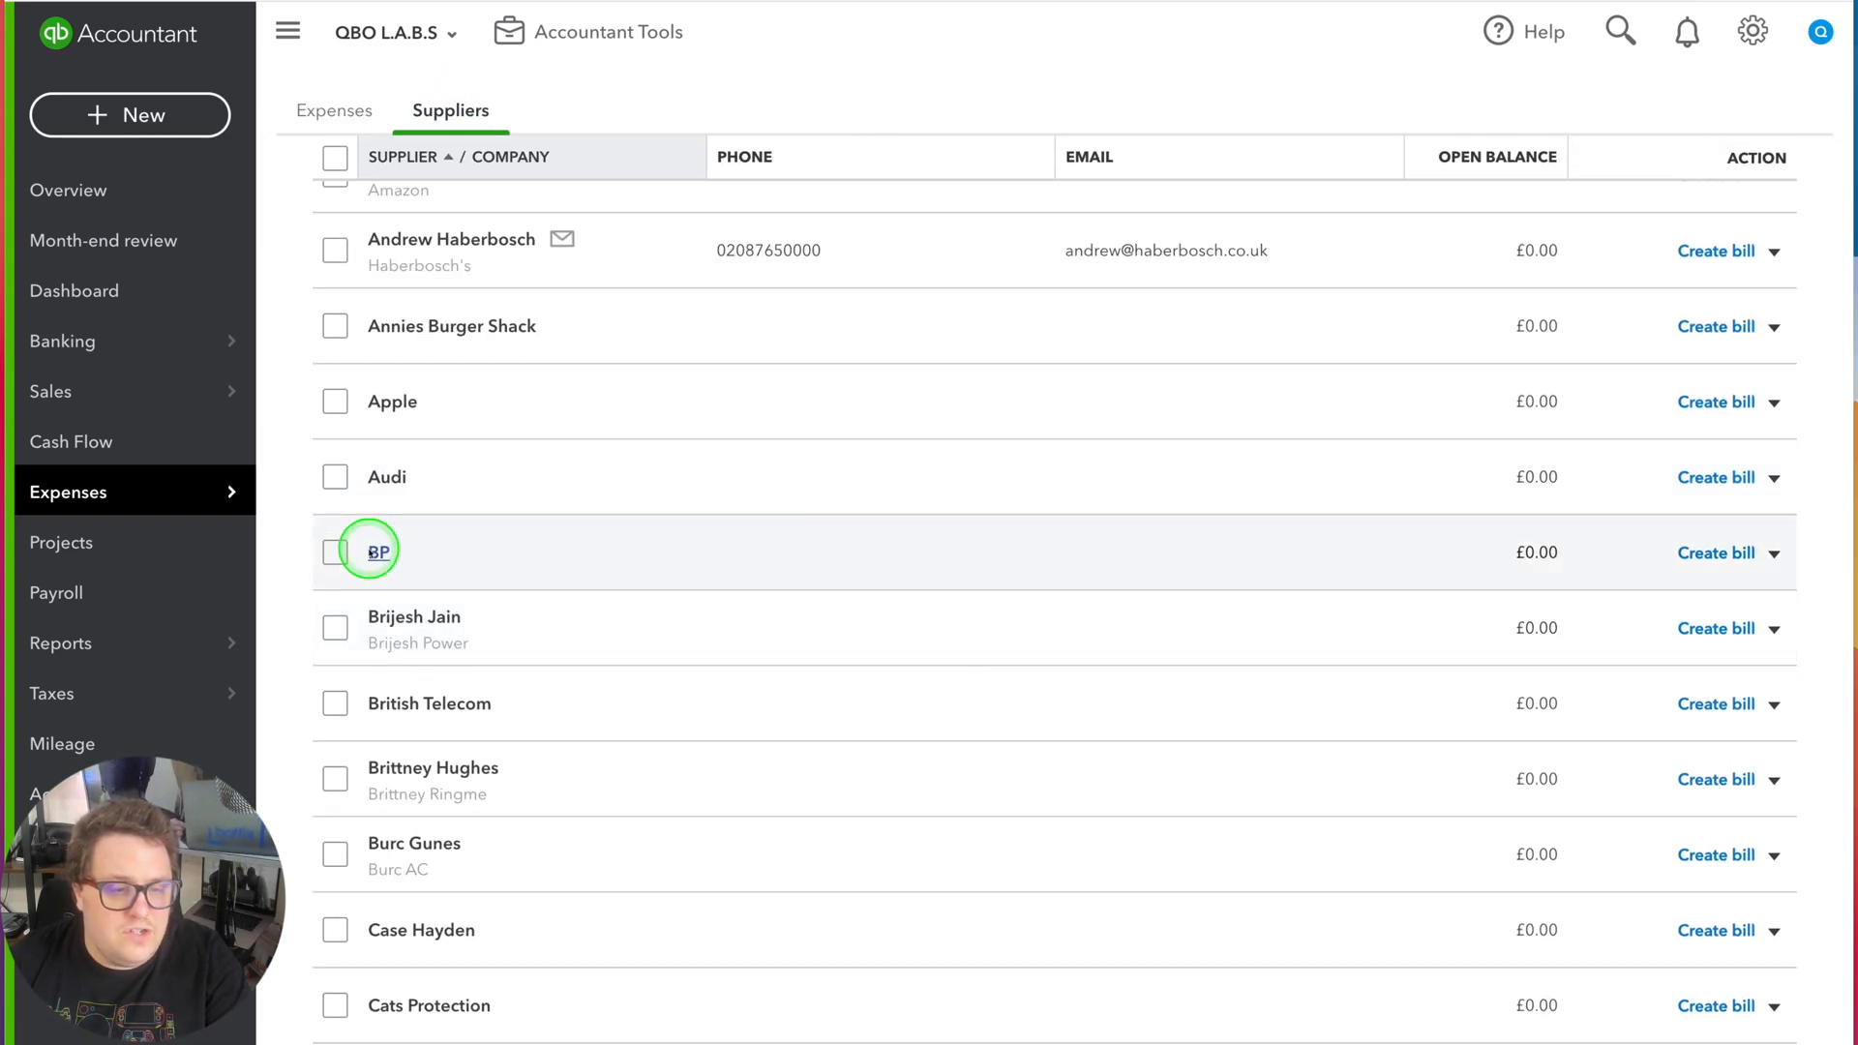
{"action": "left_click", "coordinate": [369, 547]}
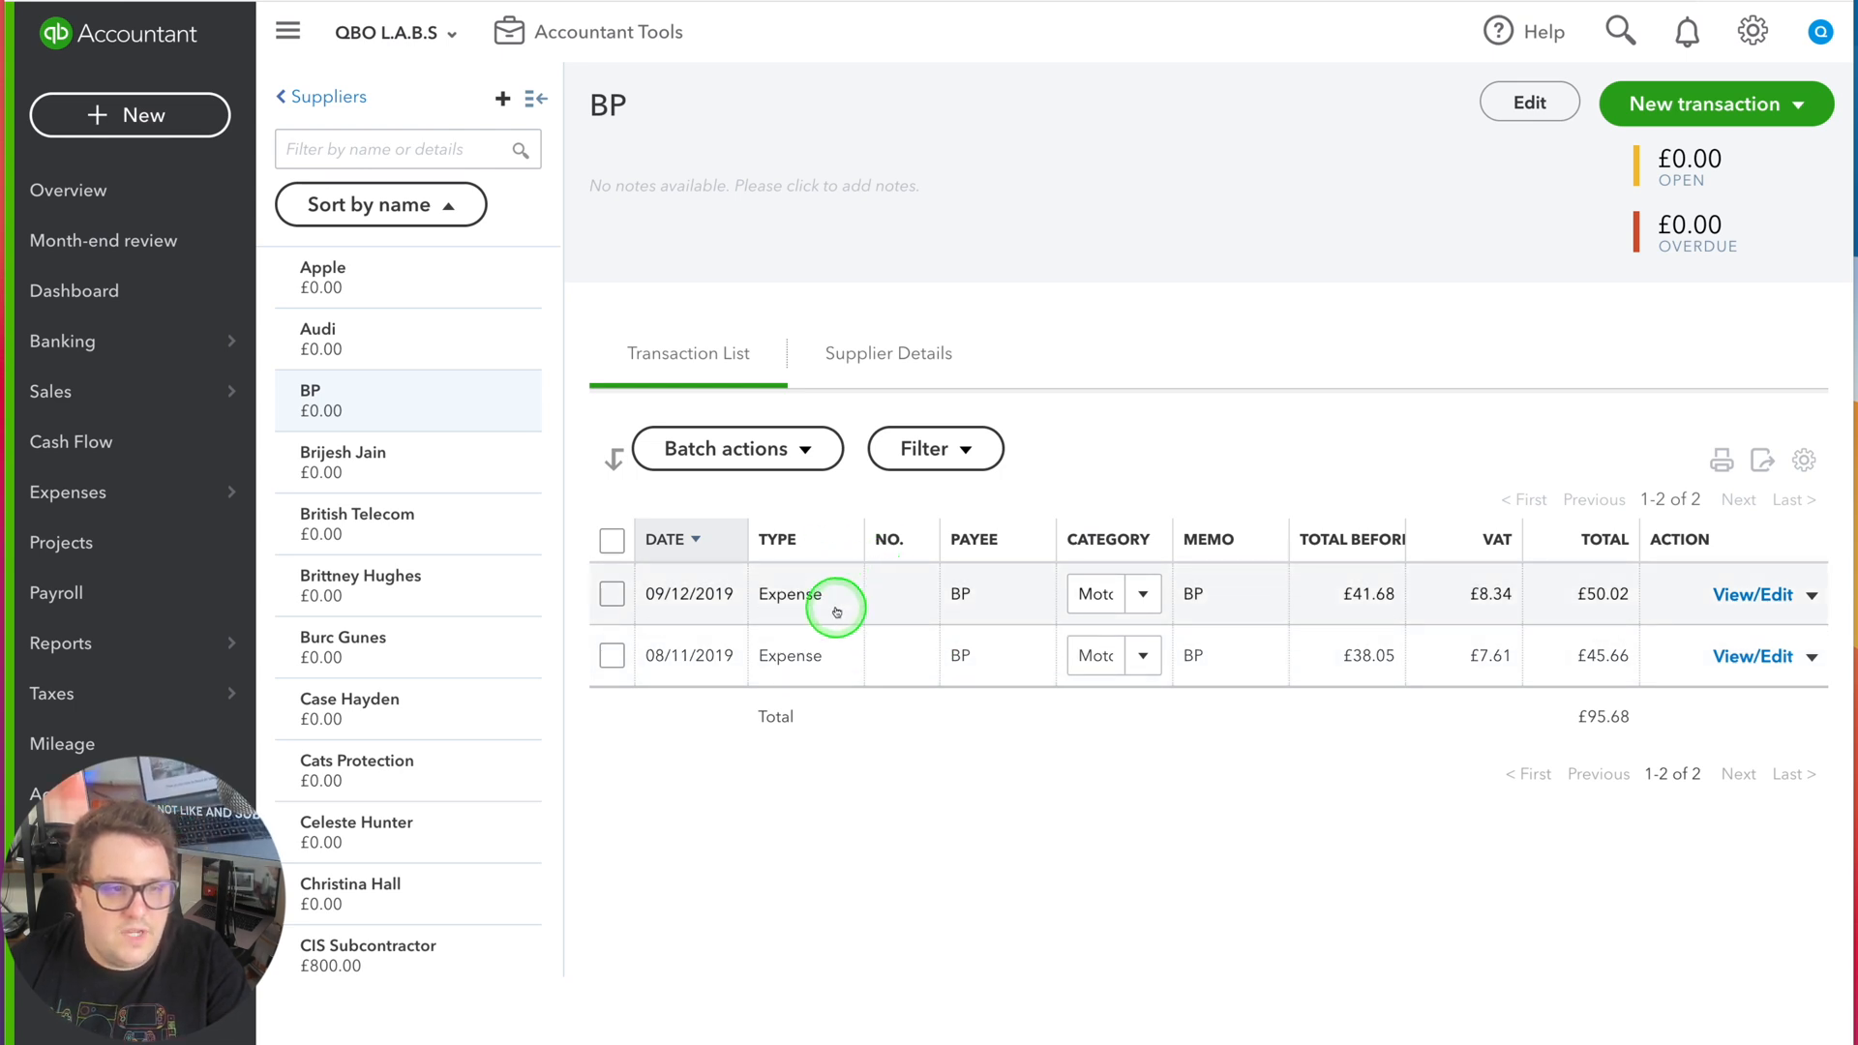
Look over the types of new transactions available for customers, suppliers and employees, including the sales receipt
{"action": "left_click", "coordinate": [131, 116]}
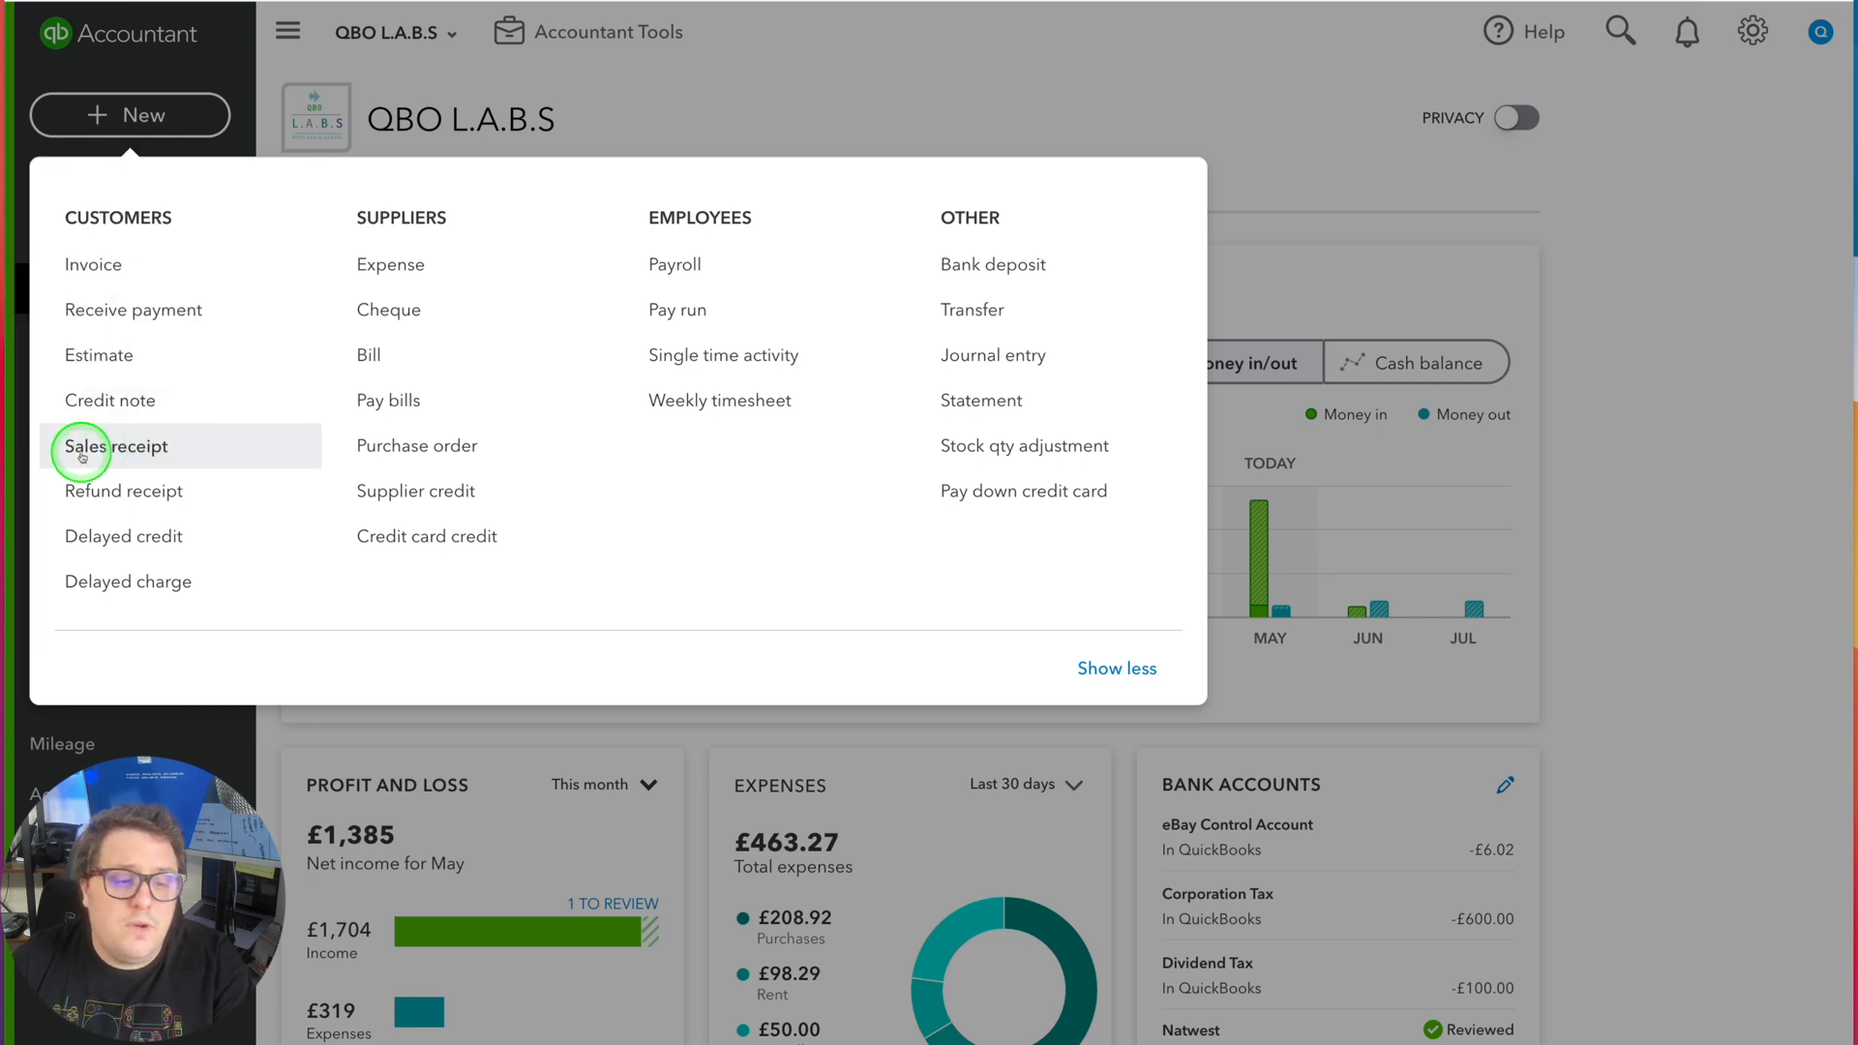
{"action": "left_click", "coordinate": [118, 455]}
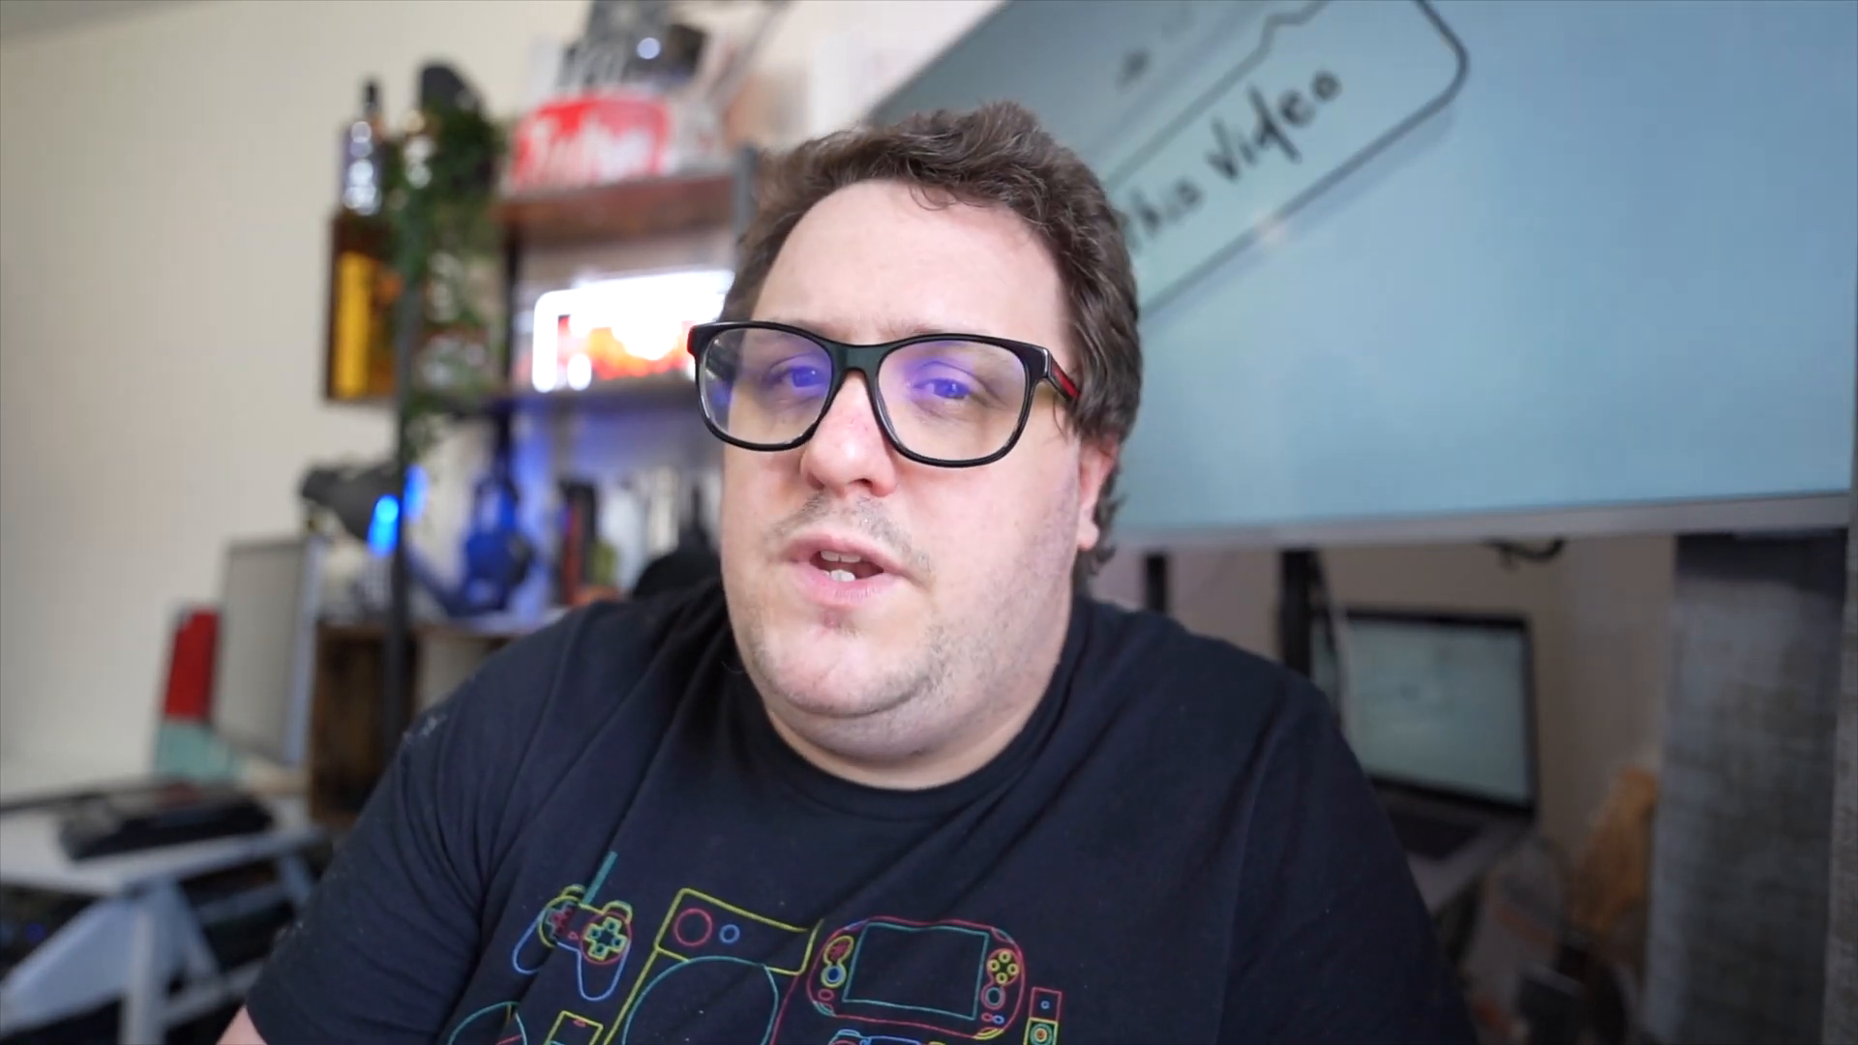
Go to the banking receipts and examine the uploaded receipts waiting for review or matching
{"action": "left_click", "coordinate": [112, 346]}
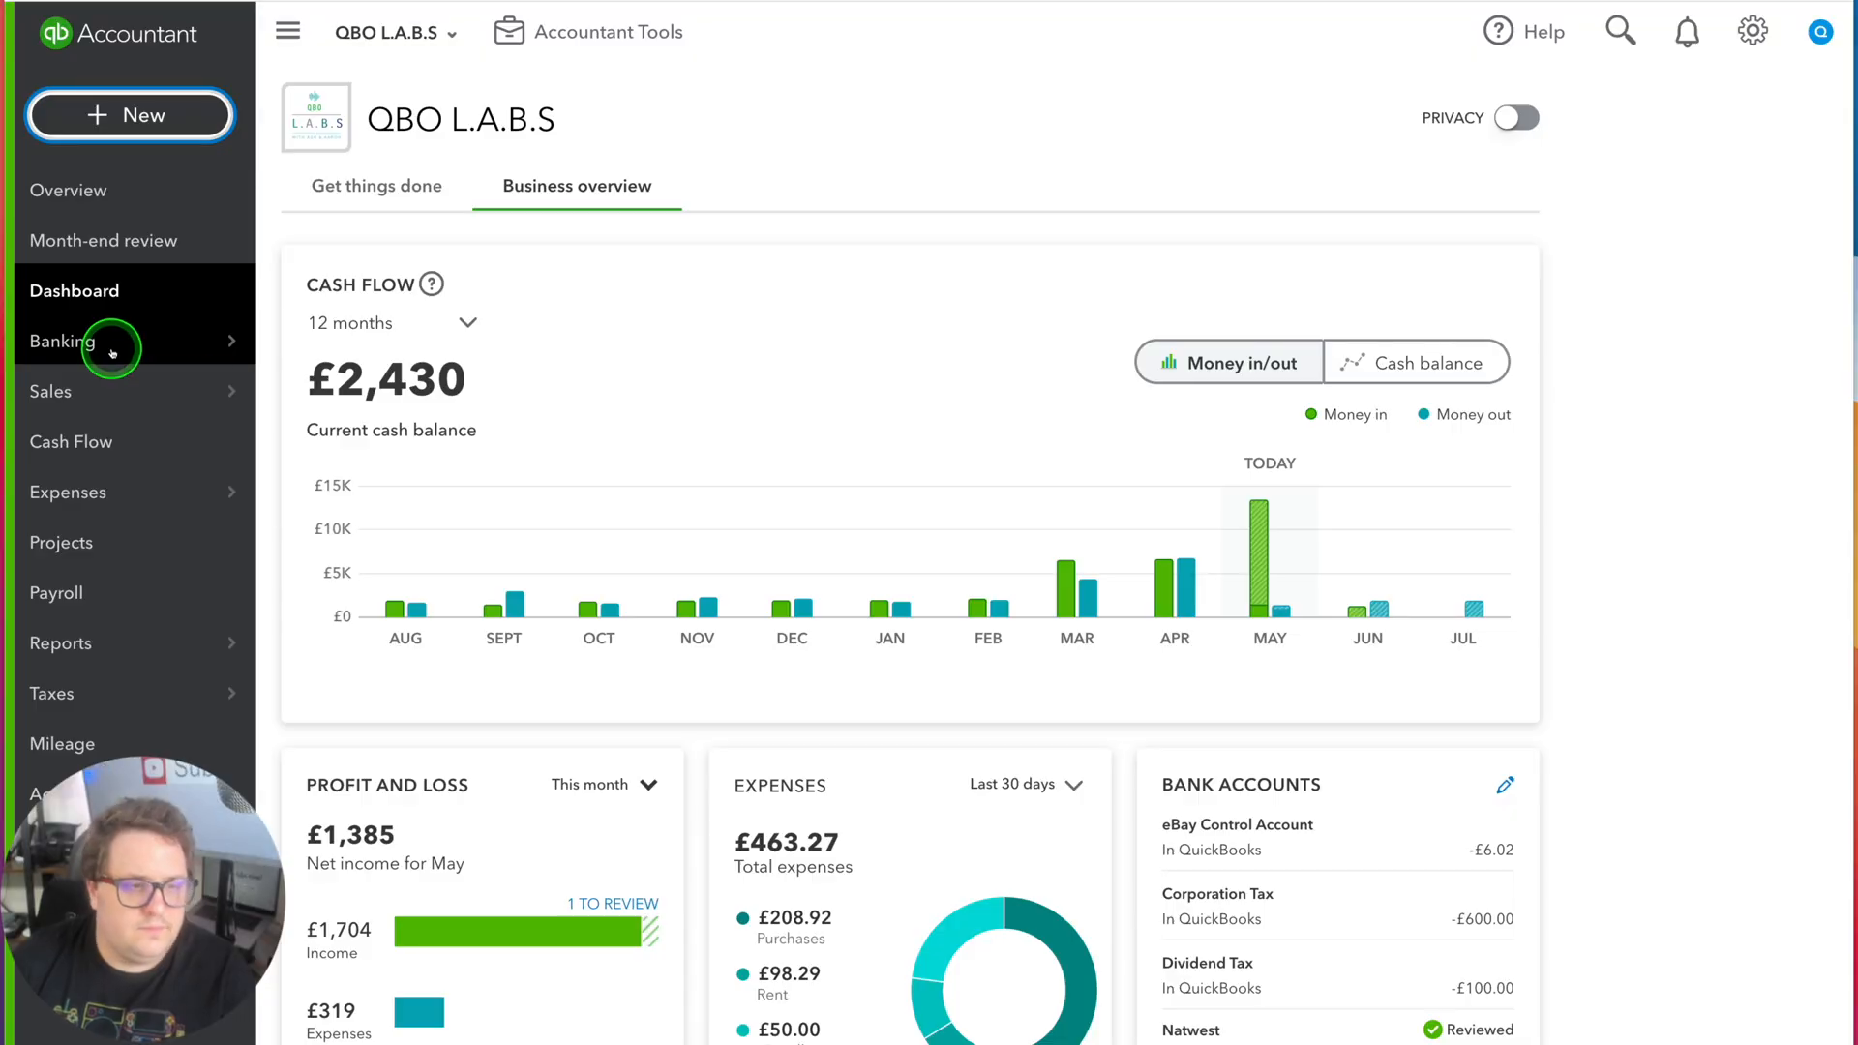
{"action": "left_click", "coordinate": [329, 489]}
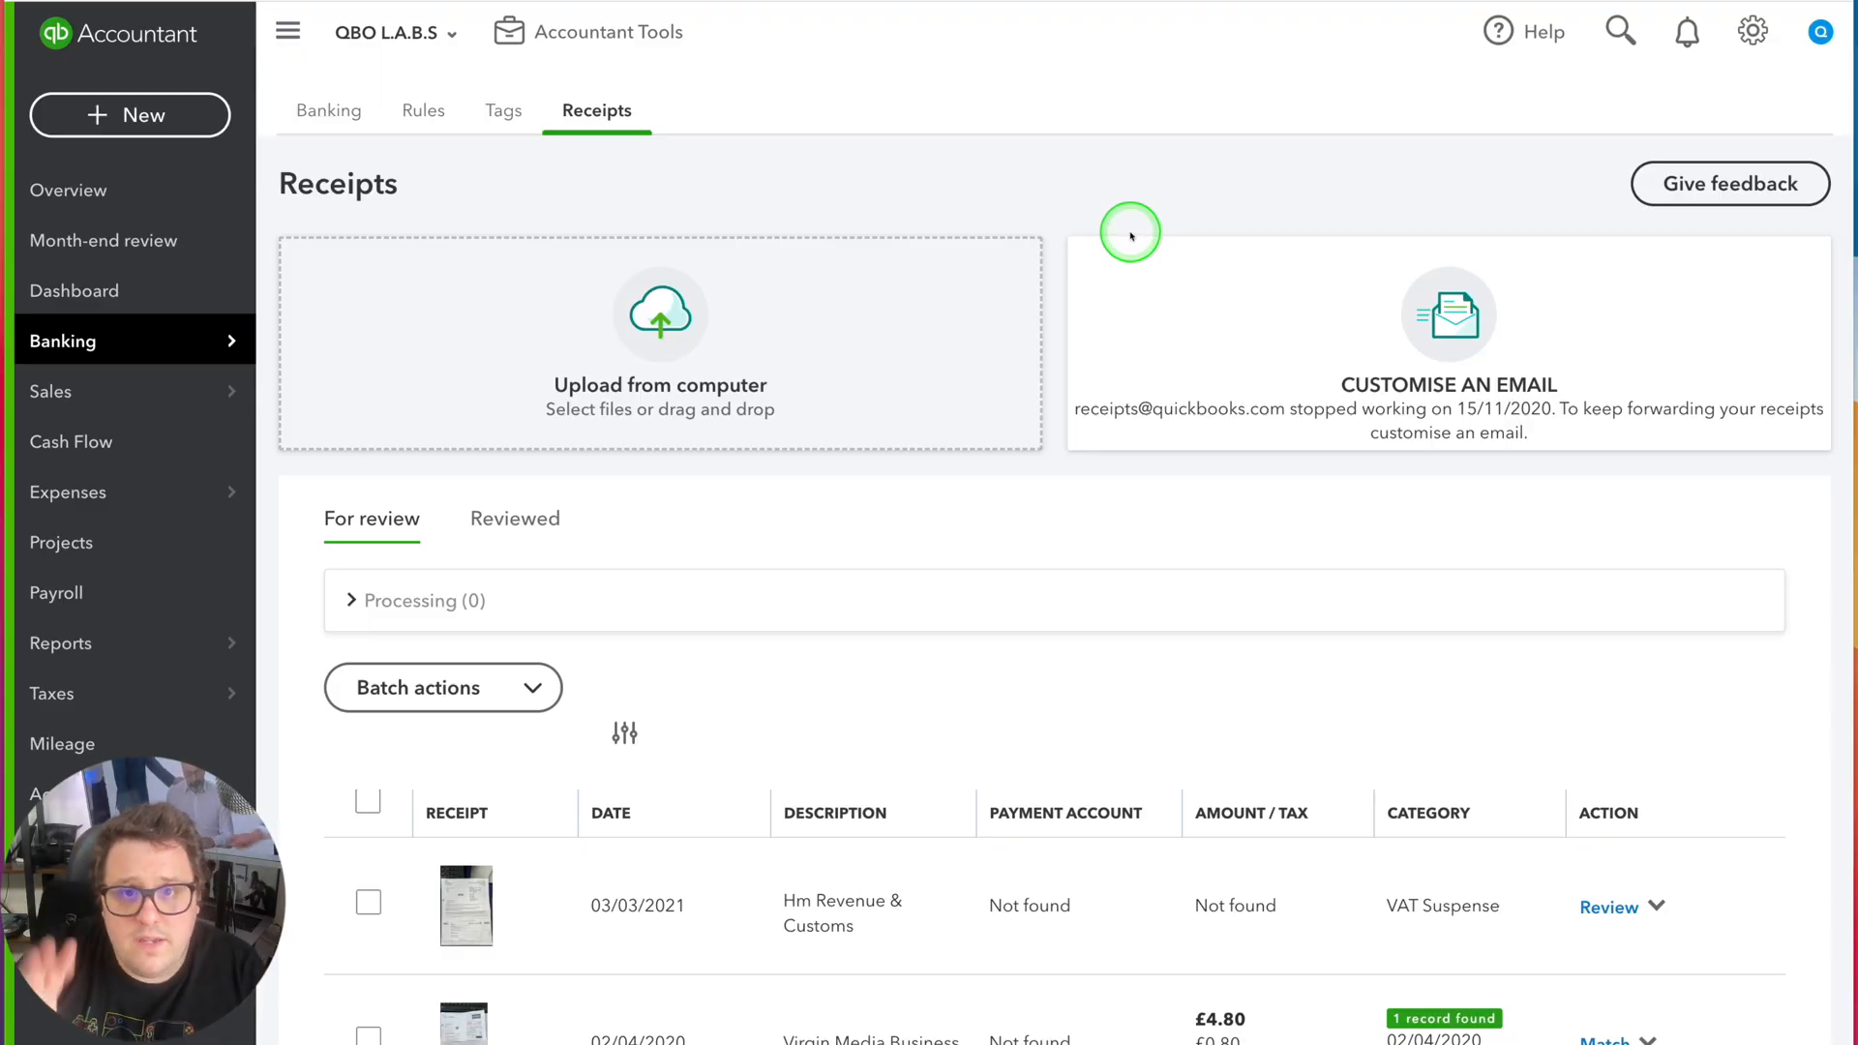
{"action": "scroll", "coordinate": [693, 648], "scroll_direction": "down", "scroll_amount": 2}
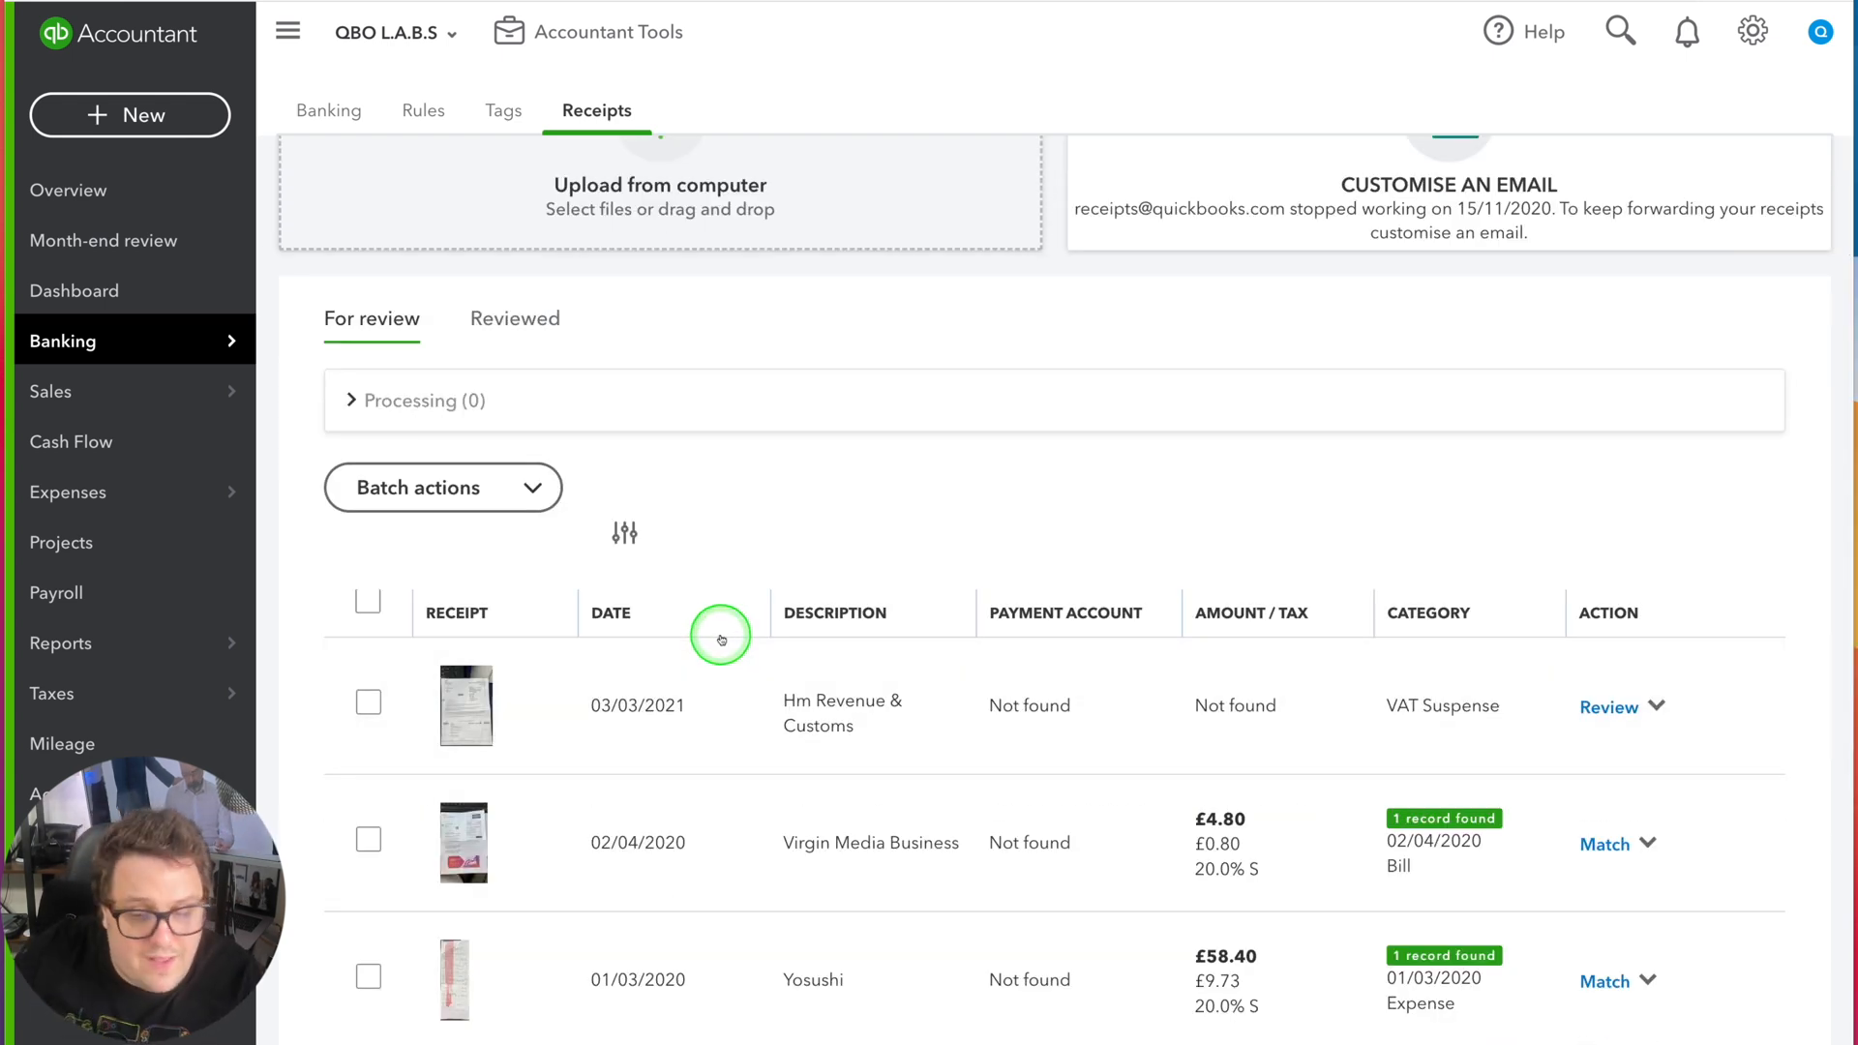
{"action": "left_click", "coordinate": [441, 989]}
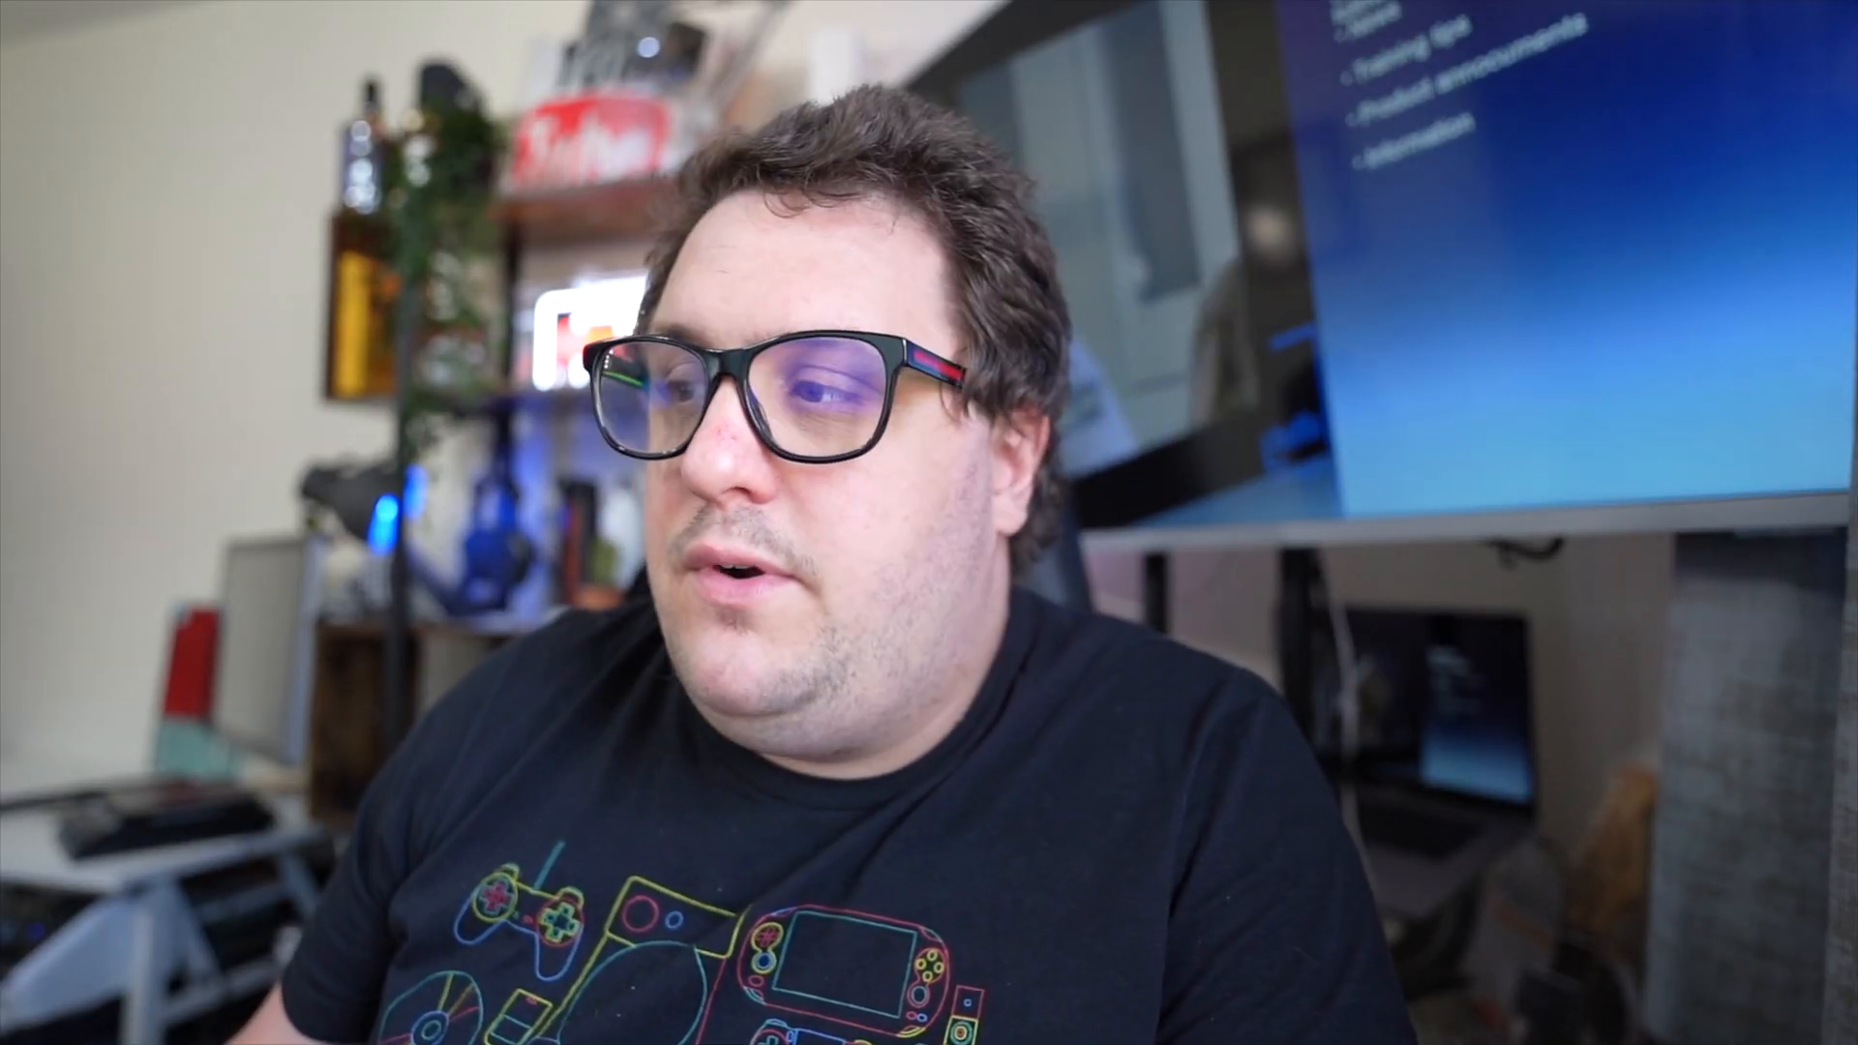
{"action": "left_click", "coordinate": [1403, 547]}
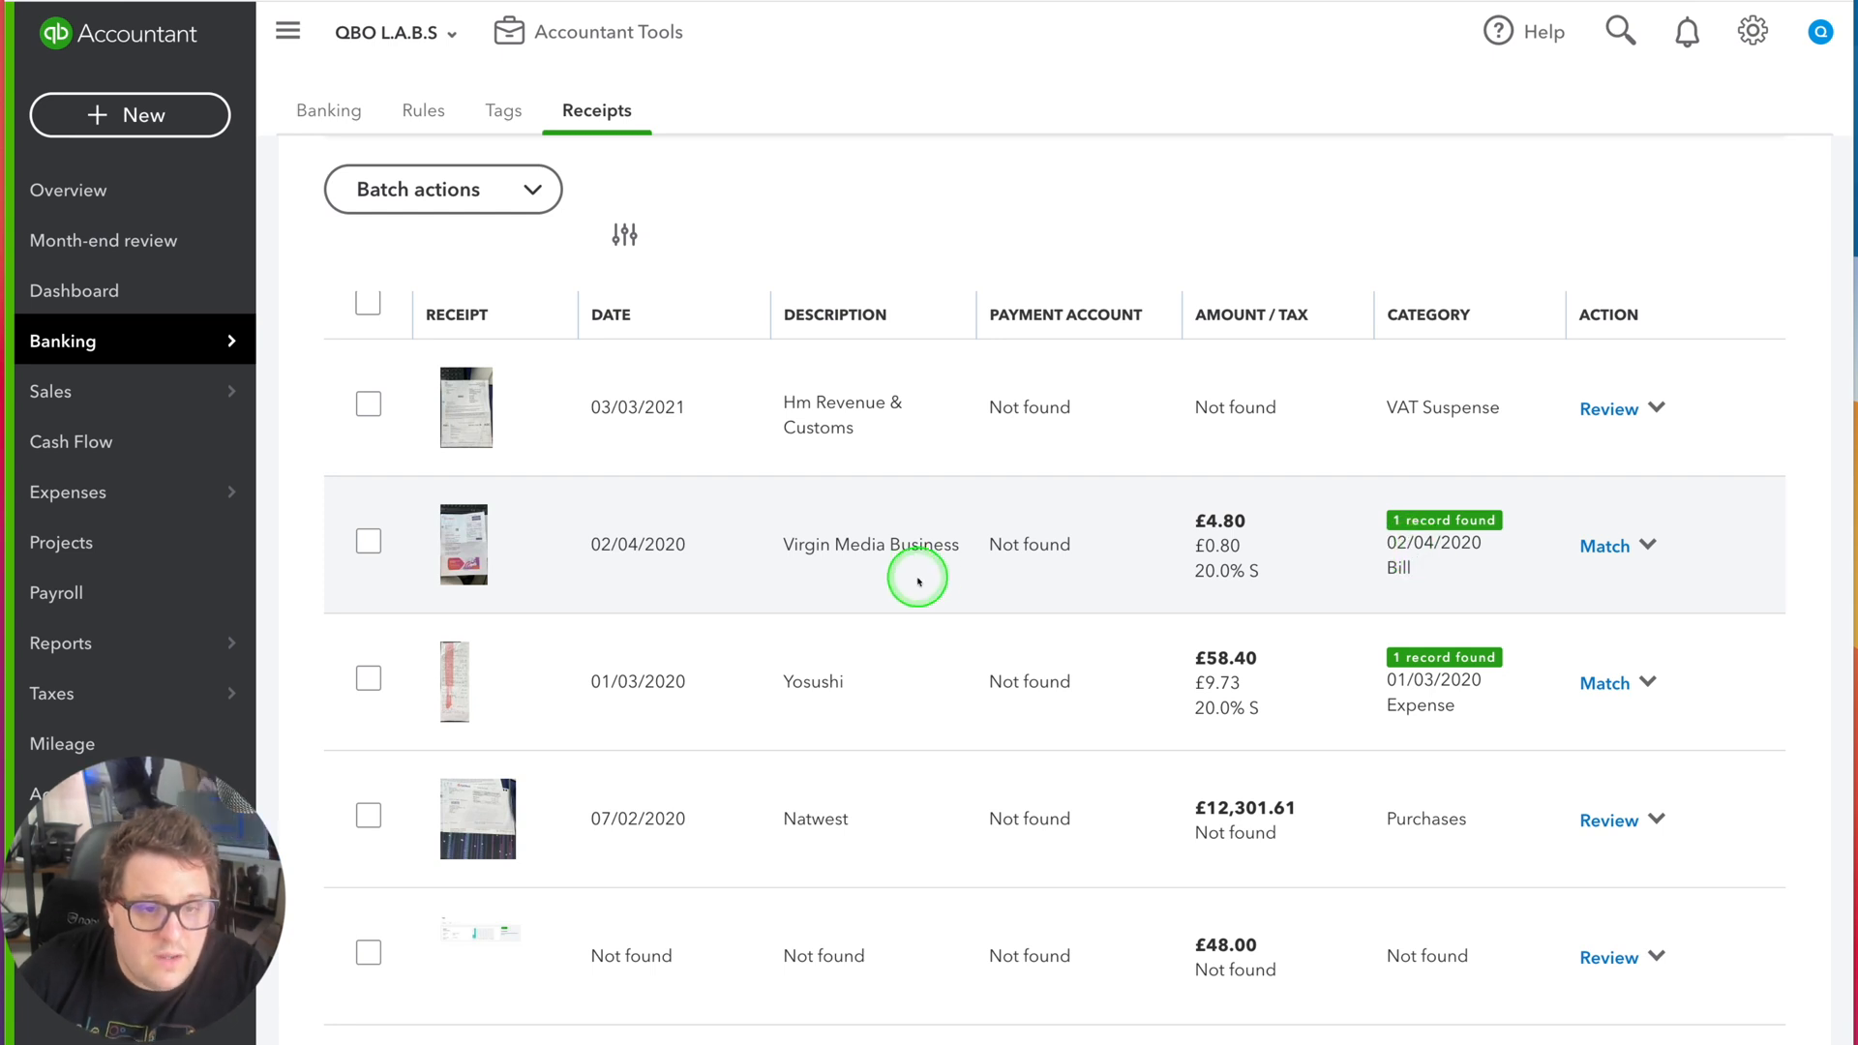
{"action": "scroll", "coordinate": [918, 580], "scroll_direction": "up", "scroll_amount": 5}
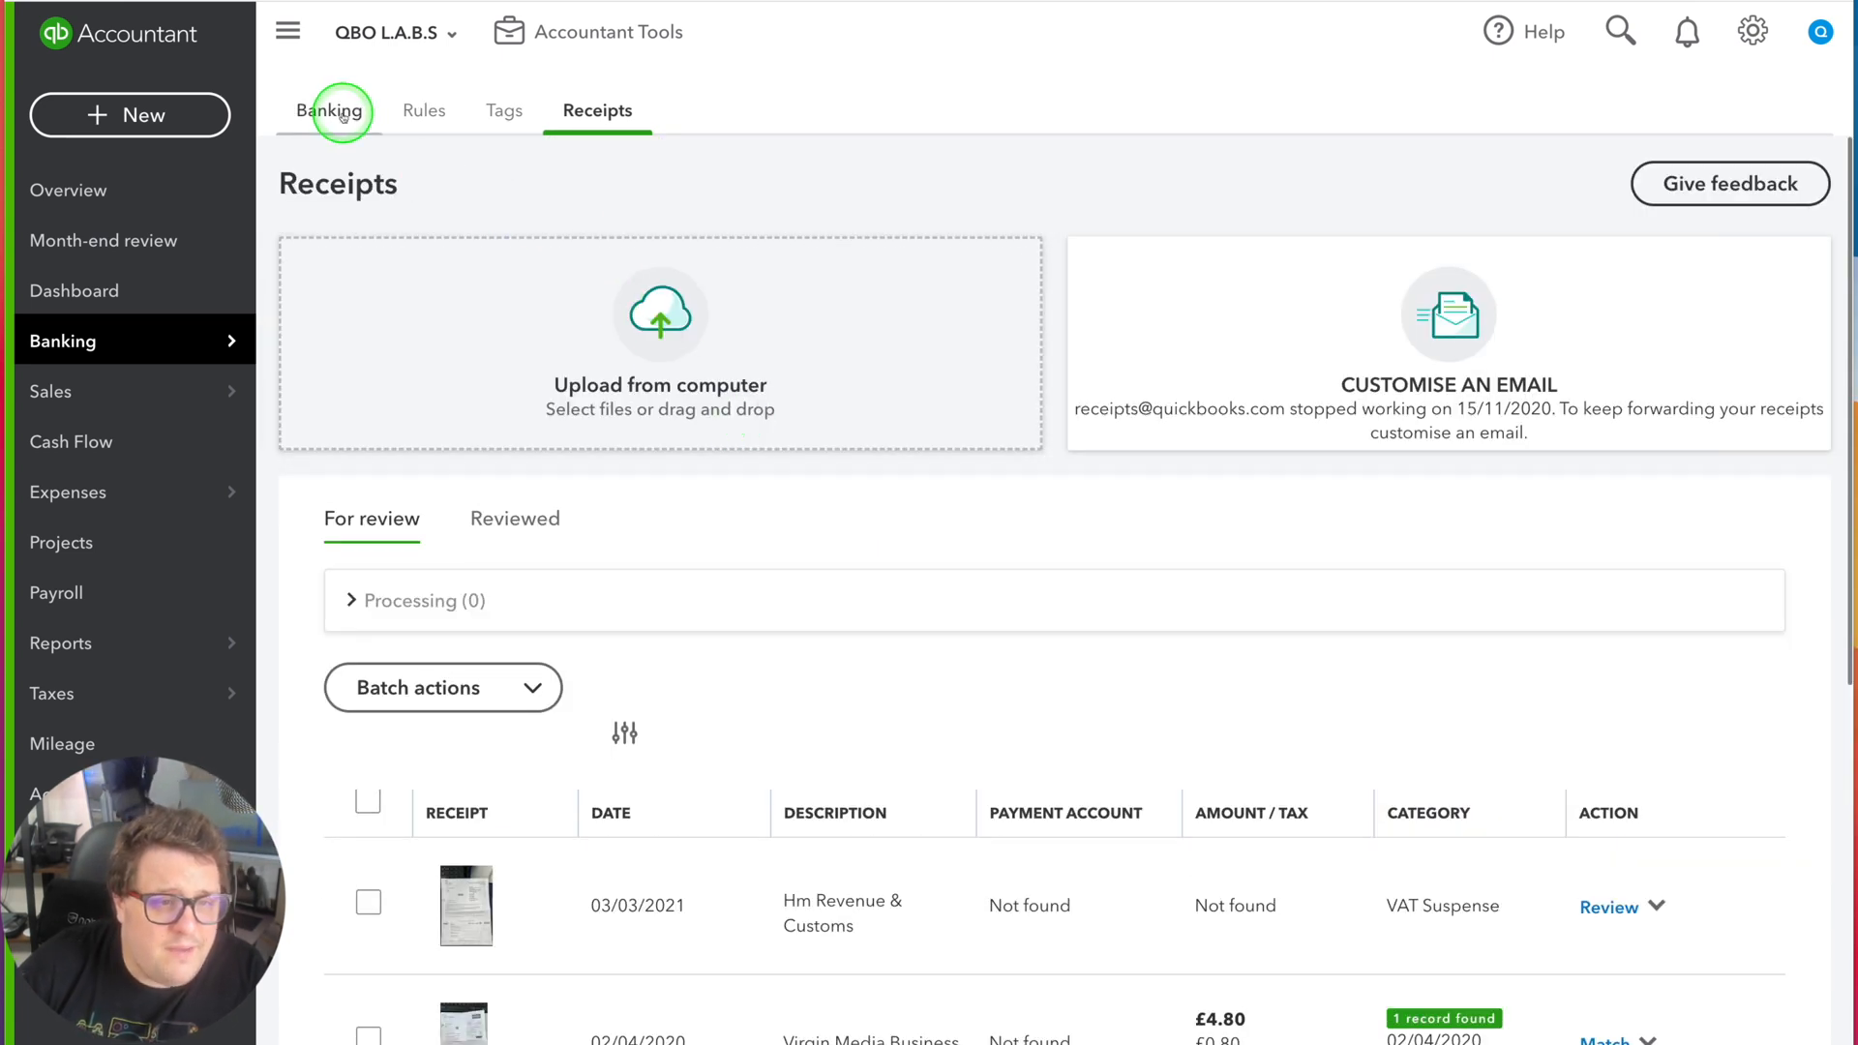
Go to the bank accounts and start linking a new account to bring up the choice of banks
{"action": "left_click", "coordinate": [341, 113]}
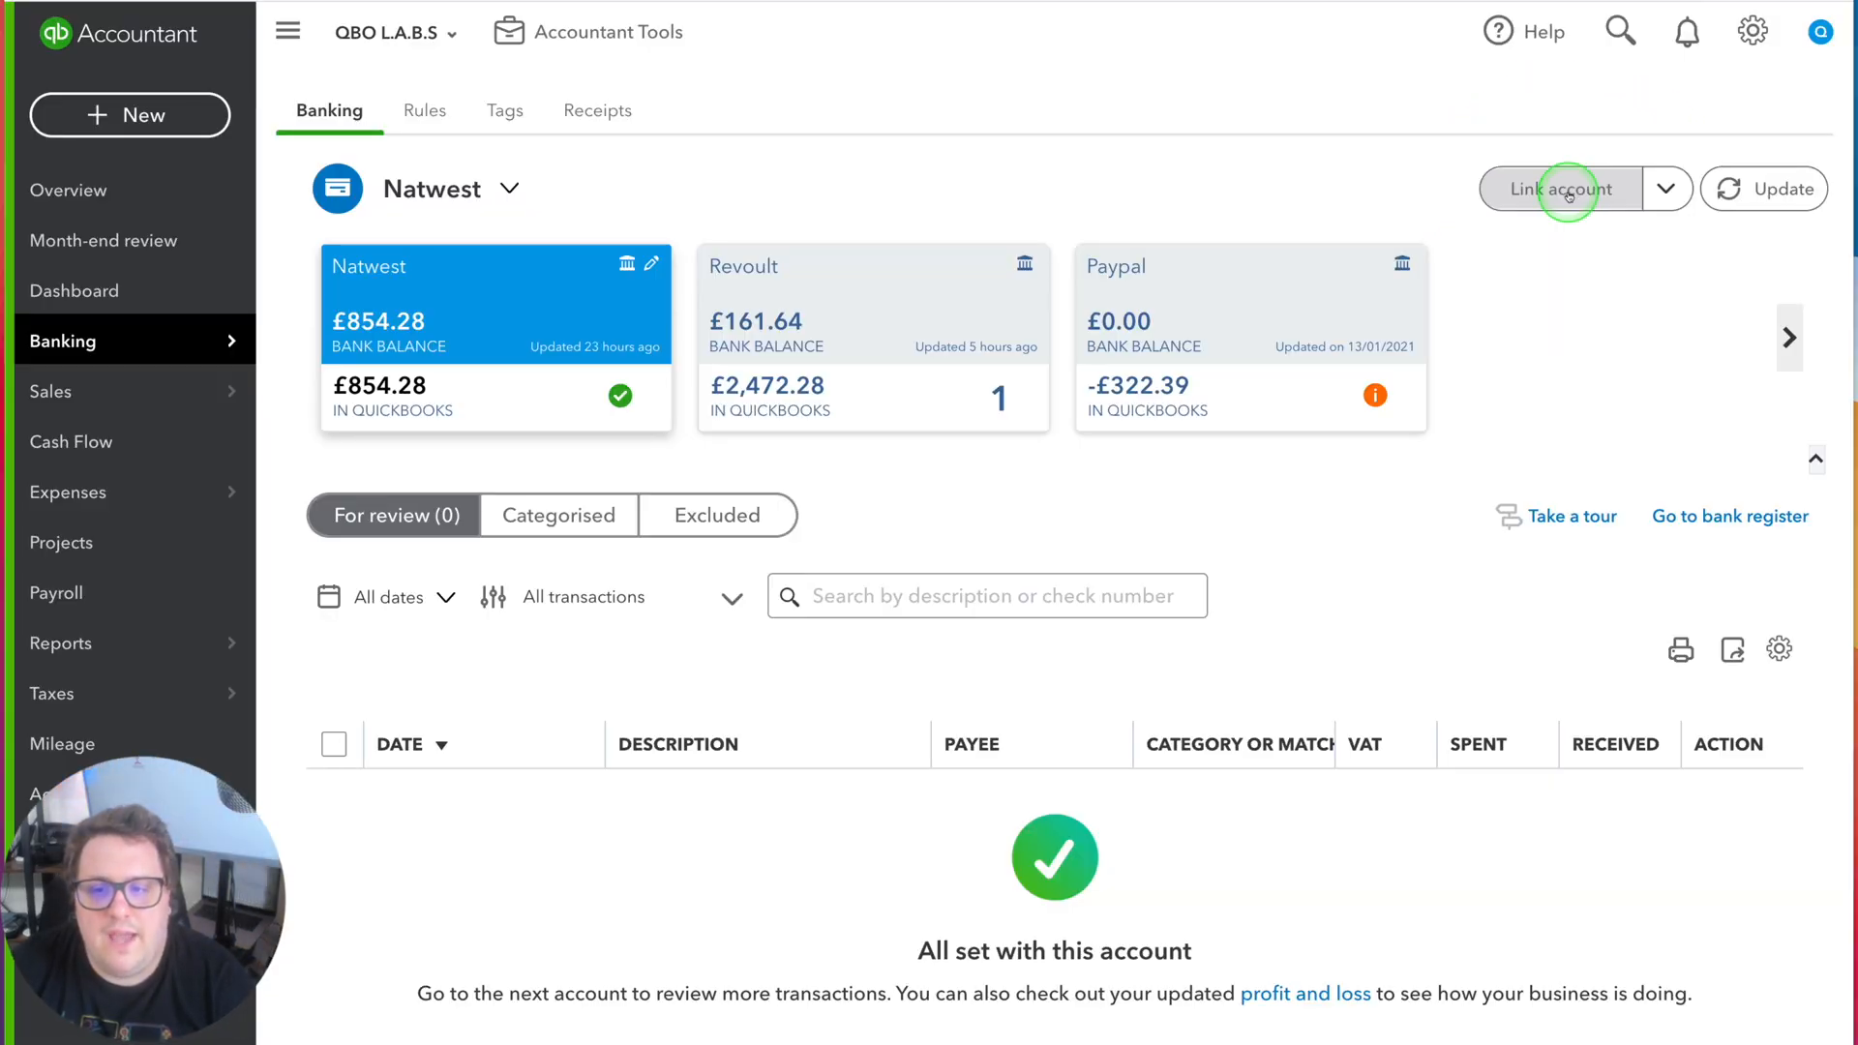
{"action": "left_click", "coordinate": [1568, 193]}
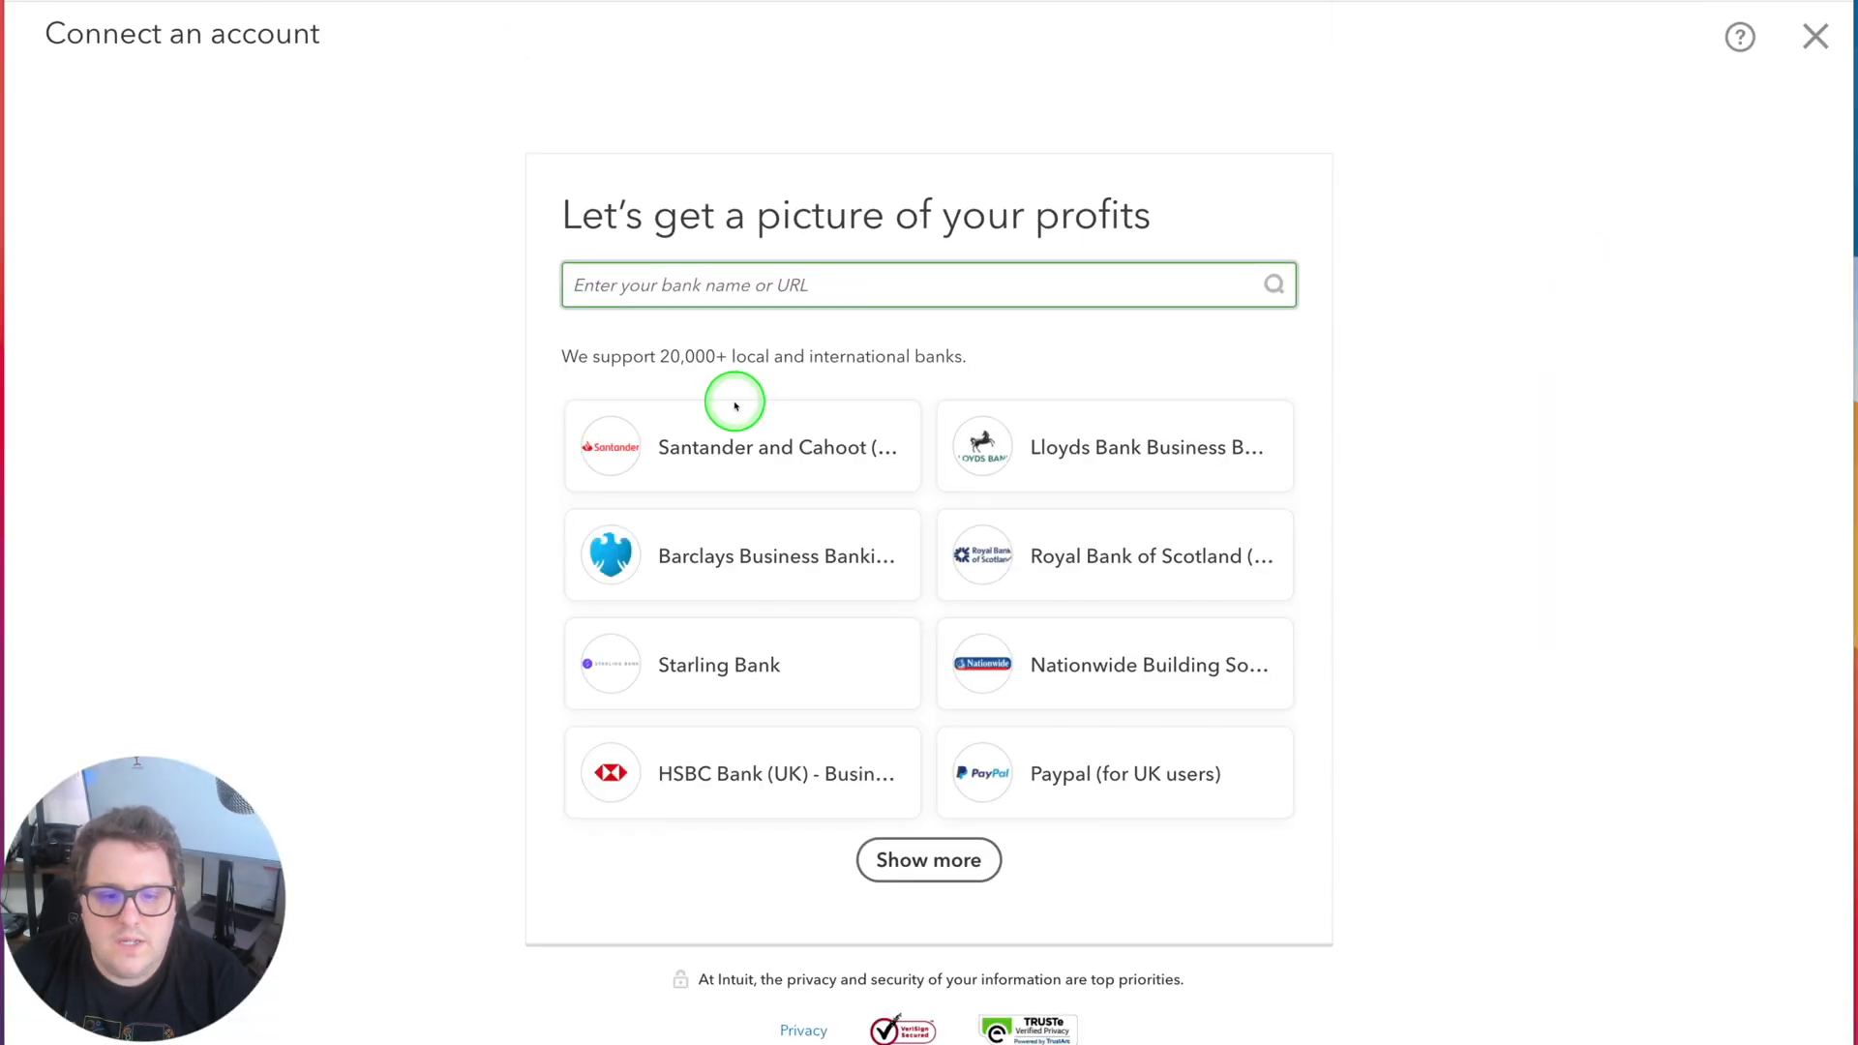